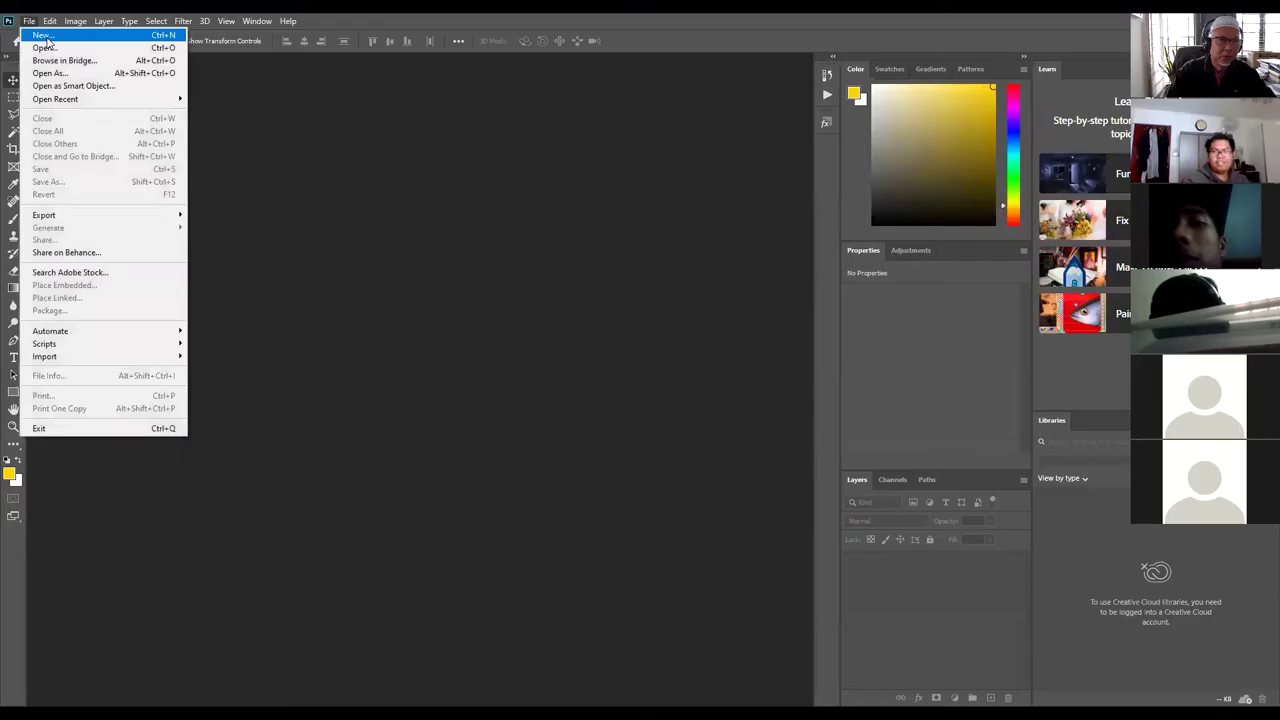
Step: Create a portrait A4 print document, 210 x 297 mm at 300 ppi, with a white background
left_click(42, 36)
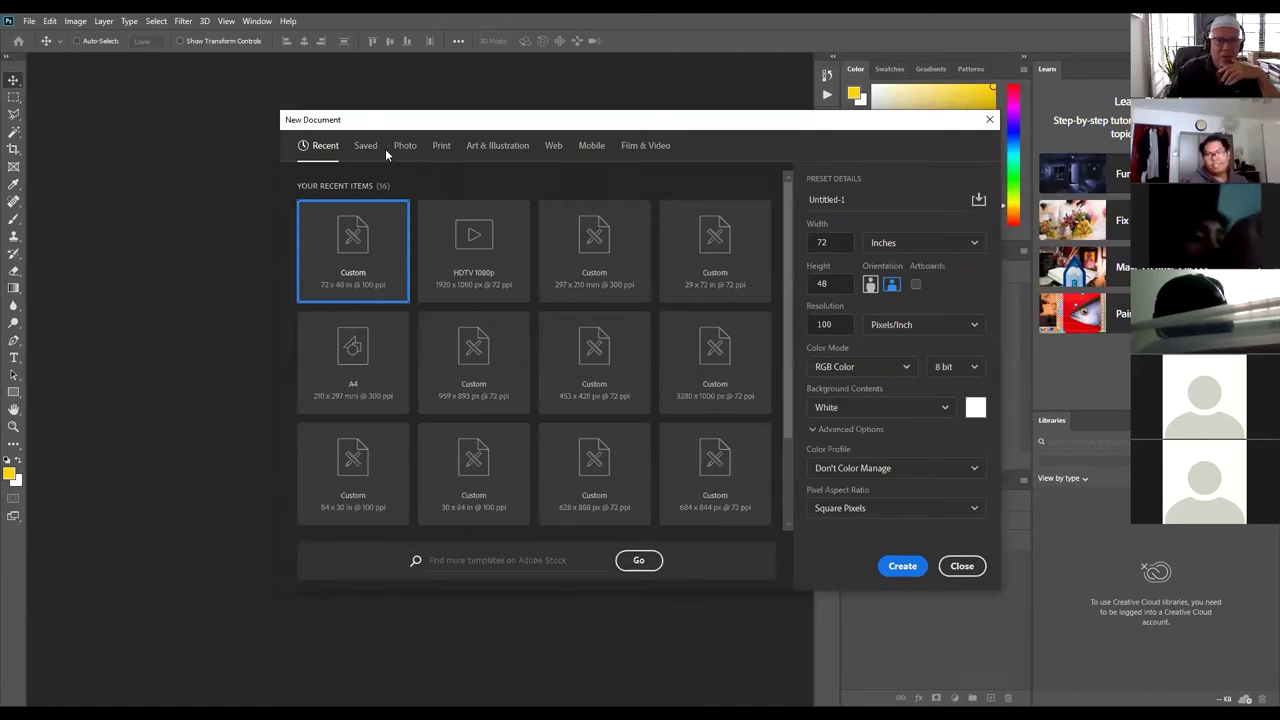
left_click(442, 146)
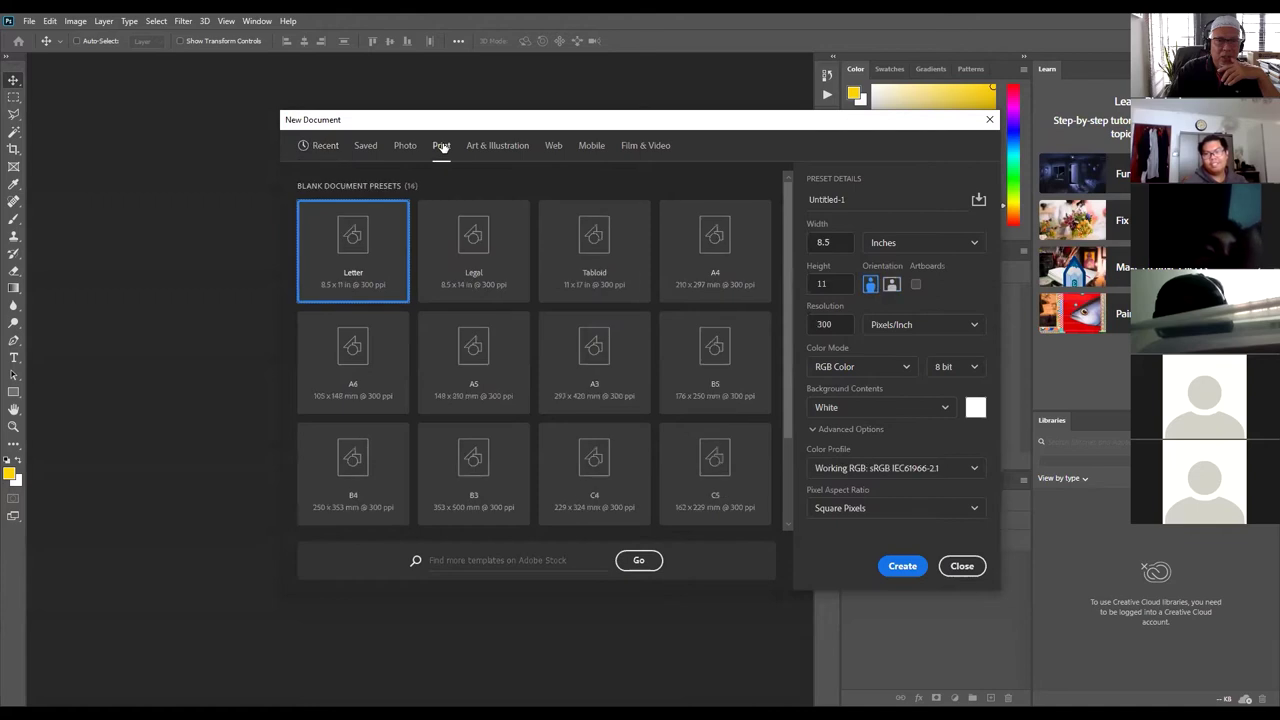
left_click(716, 238)
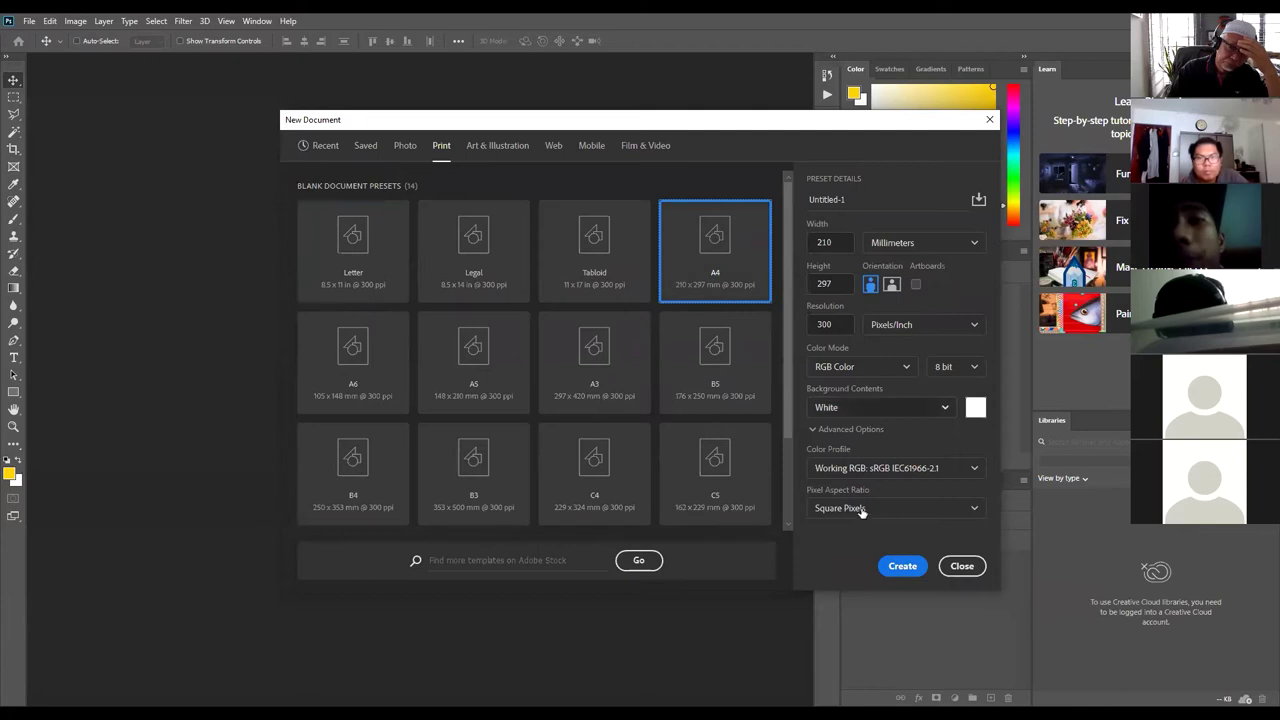
left_click(901, 567)
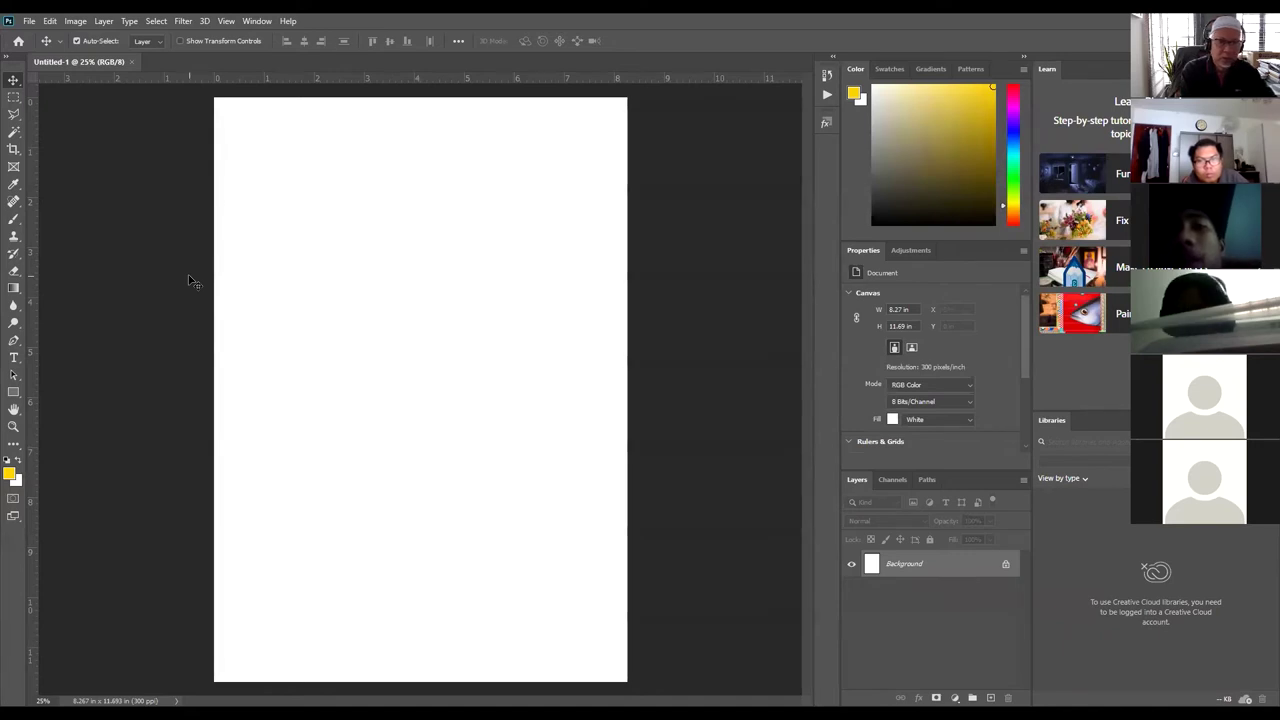
Step: Open the burger photo with the knife from the Downloads folder and copy it into the blank A4 document
key("ctrl+o")
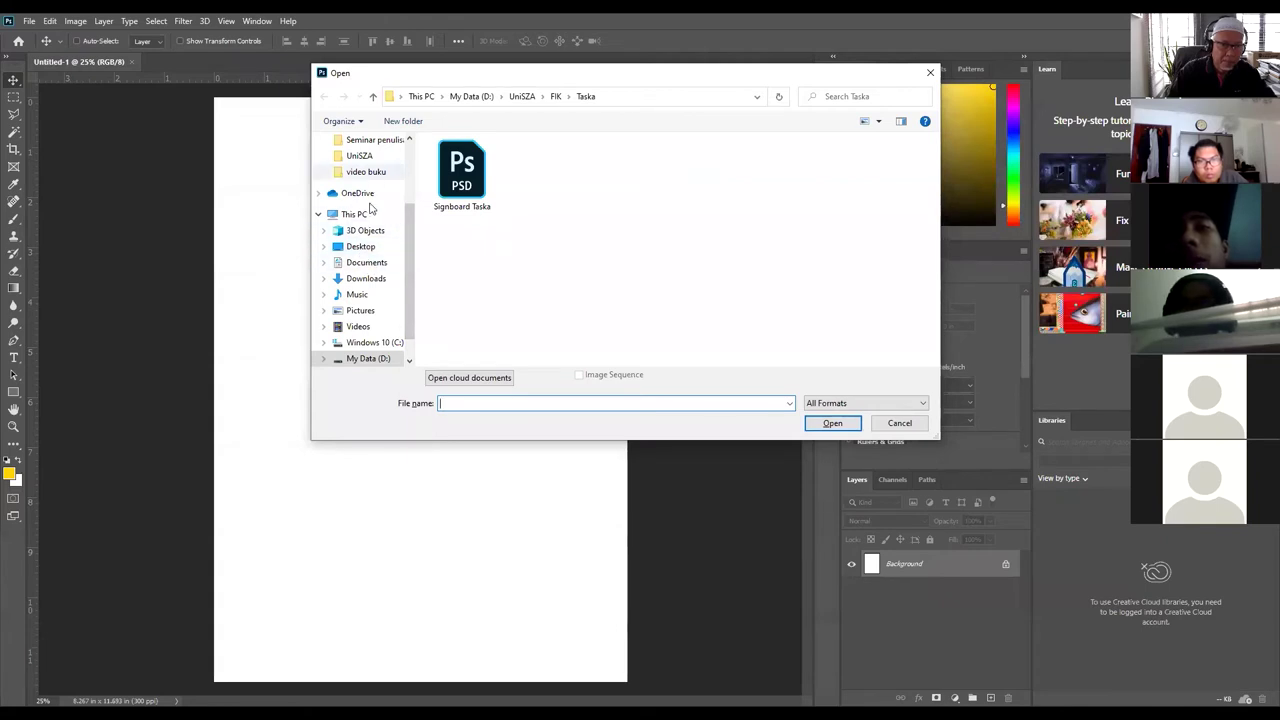
left_click(368, 279)
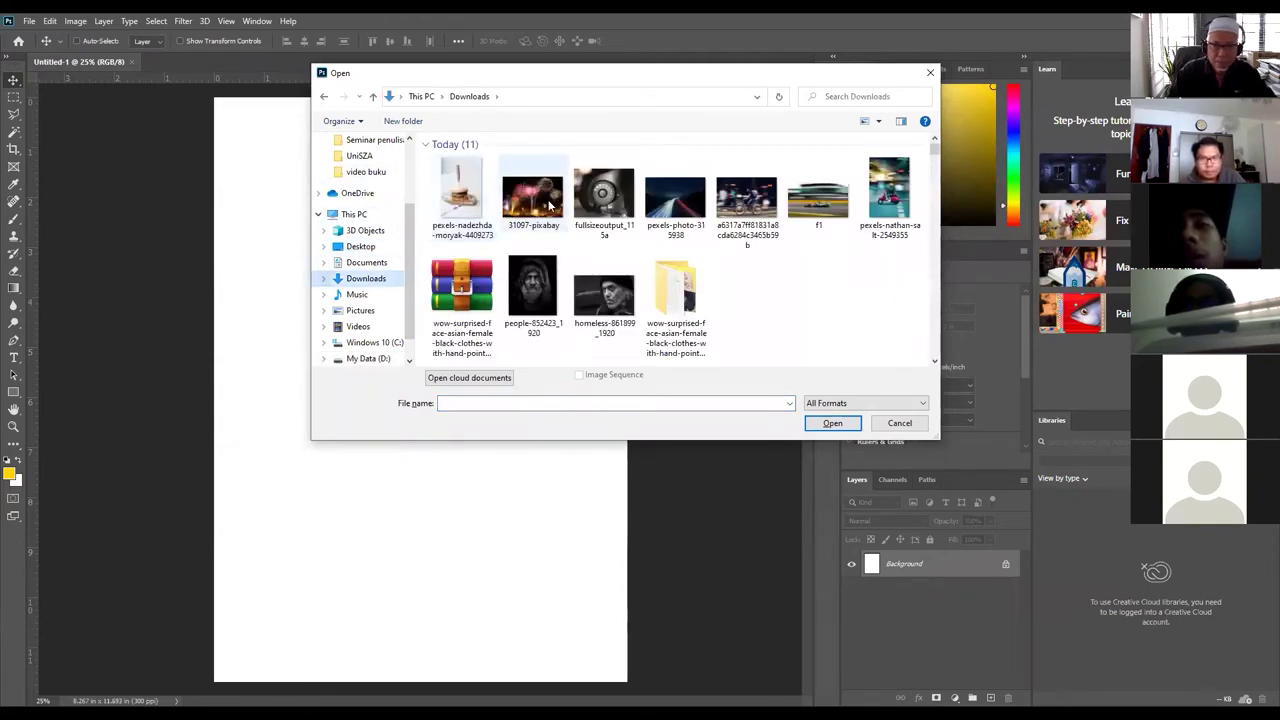
left_click(465, 183)
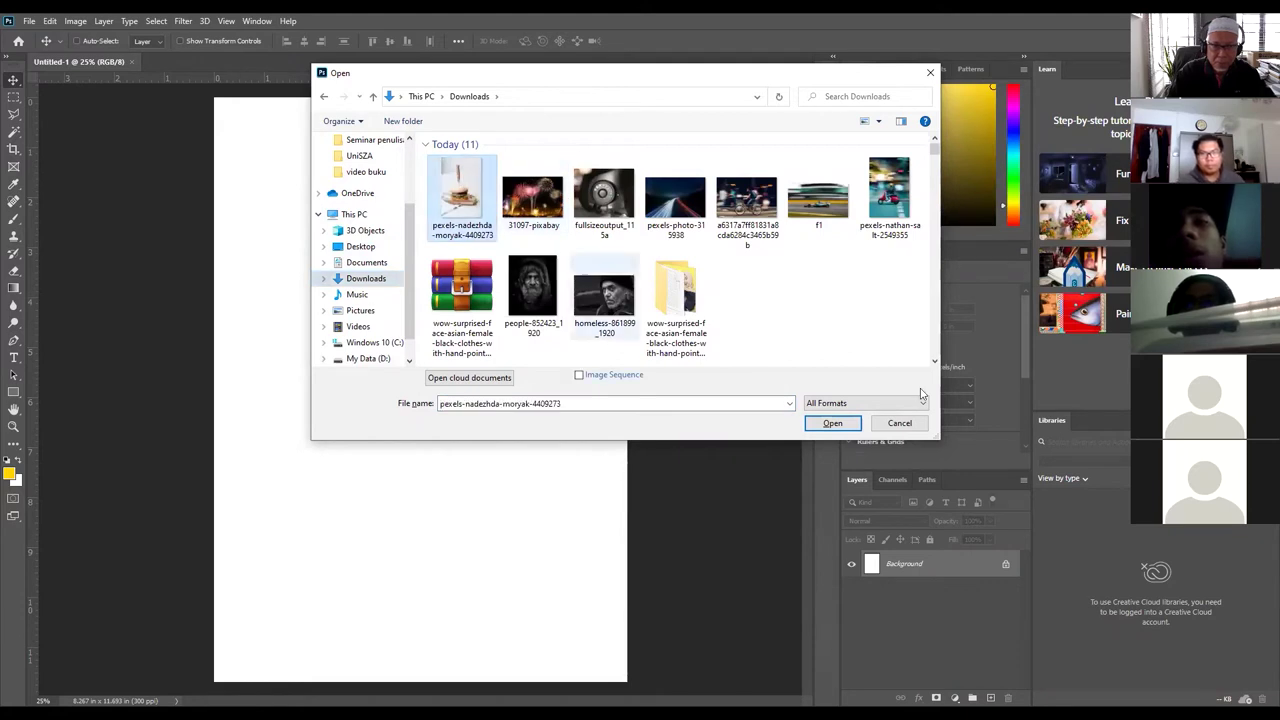
left_click(840, 424)
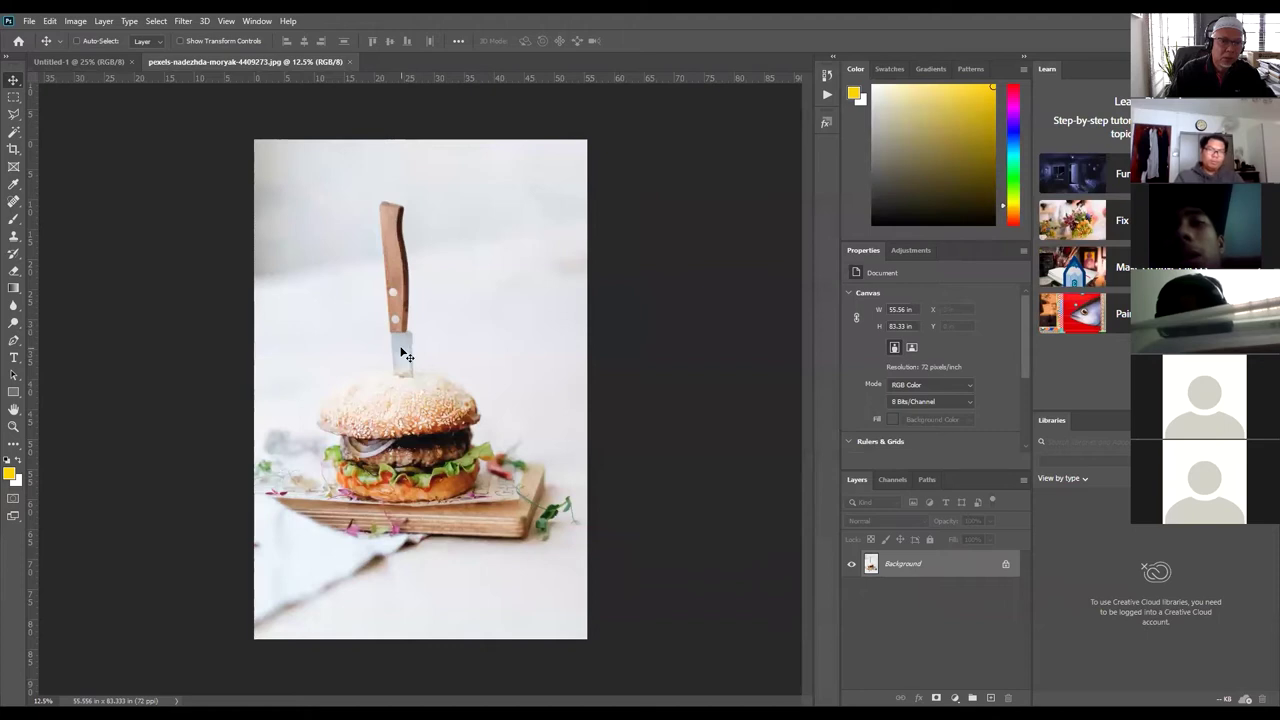
left_click(83, 63)
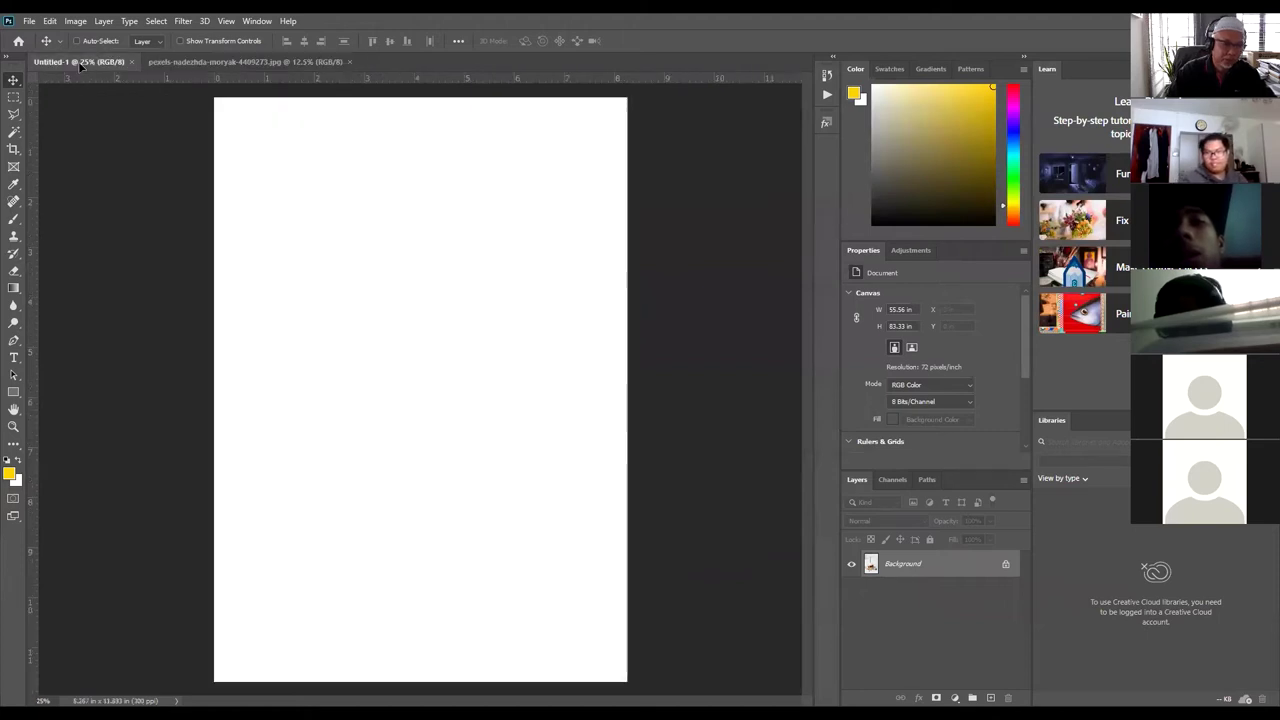
key("ctrl+v")
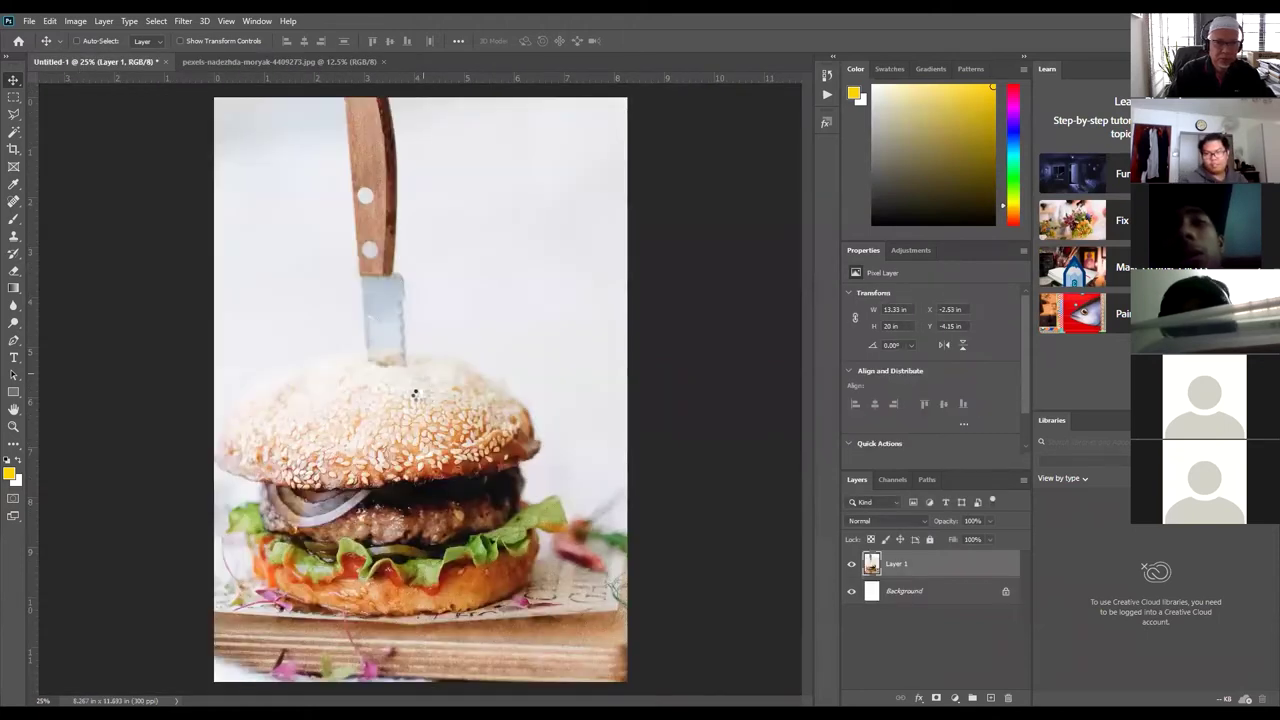
Step: Scale the pasted burger photo proportionally about its centre to about 65% so it just covers the A4 page
key("ctrl")
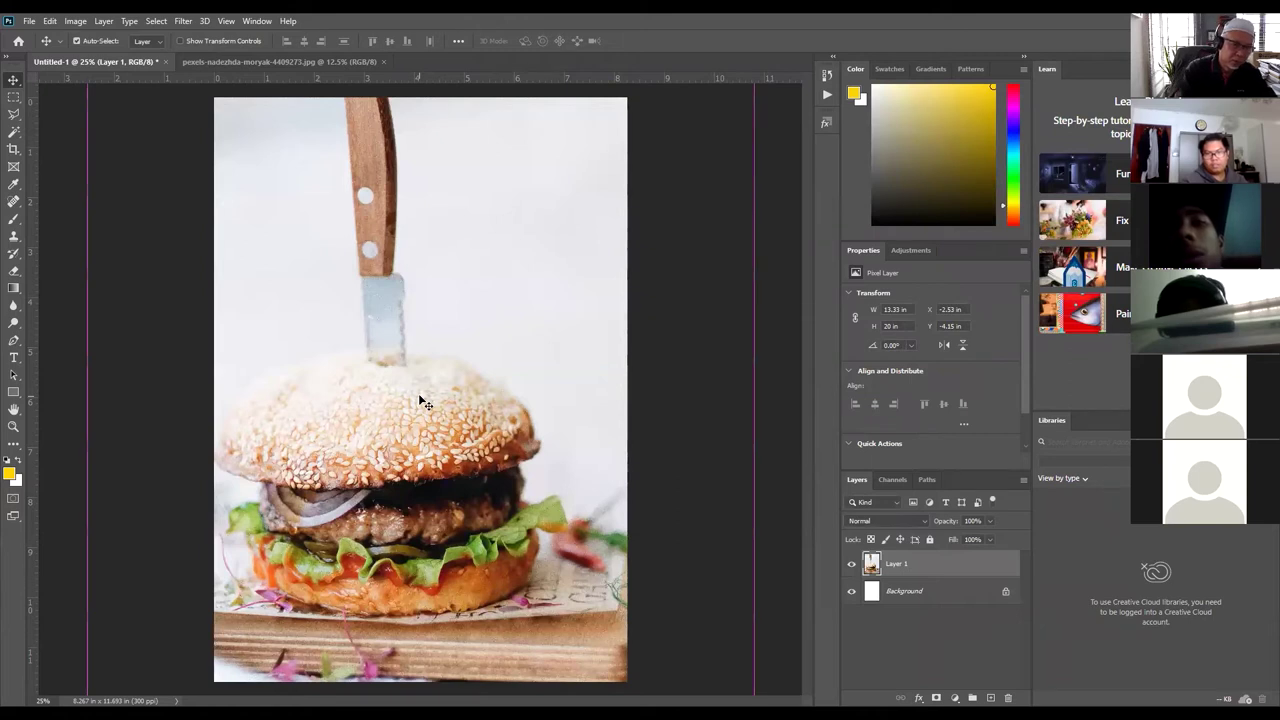
key("ctrl+minus")
key("ctrl+t")
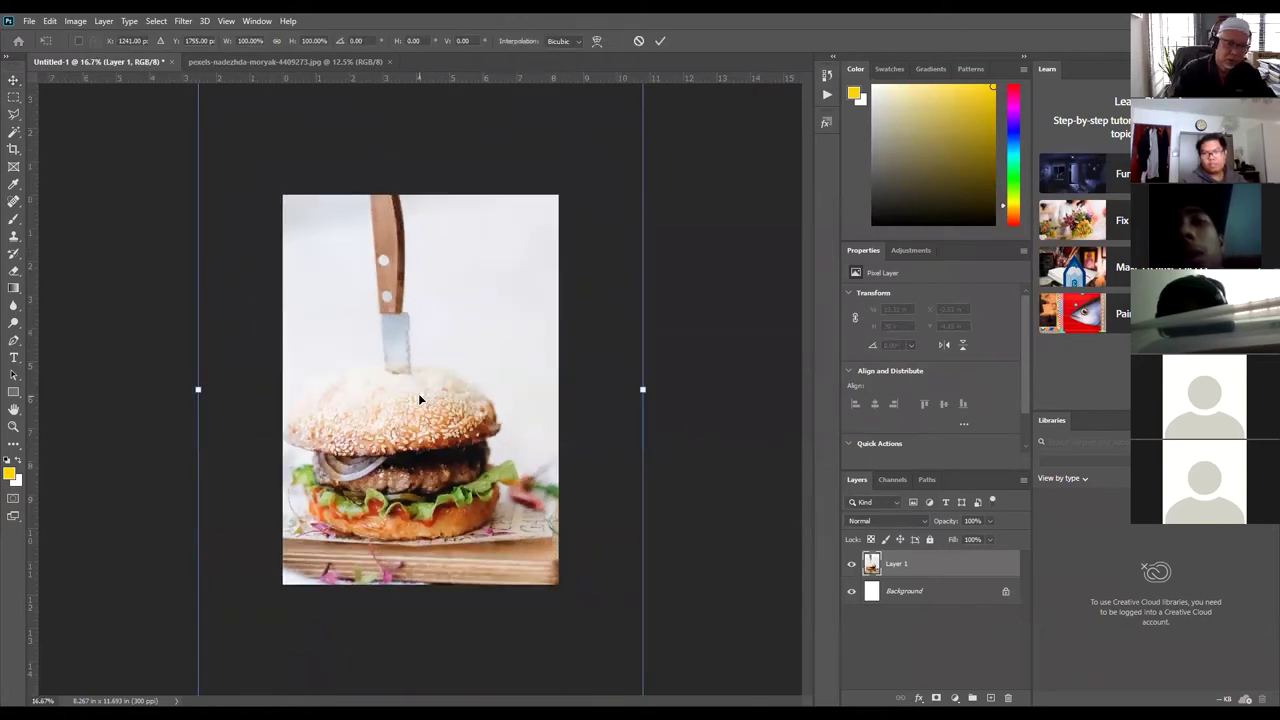
key("ctrl+minus")
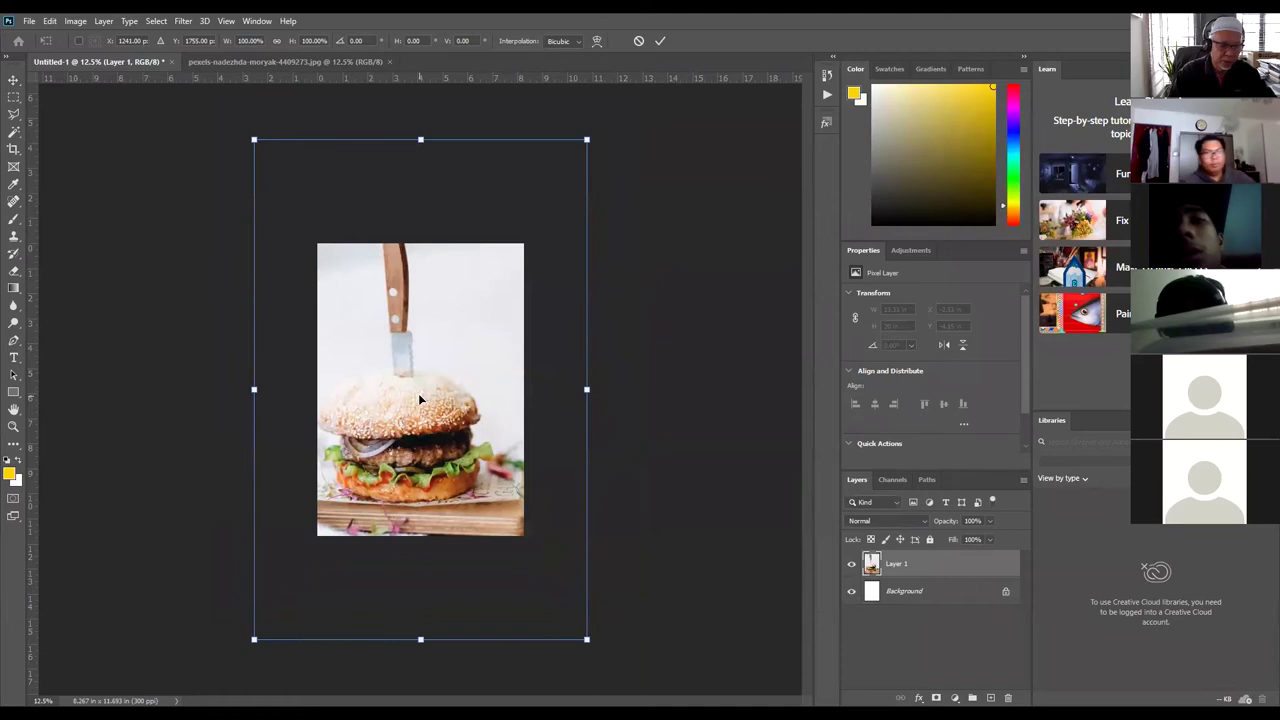
left_click_drag(254, 140, 325, 220)
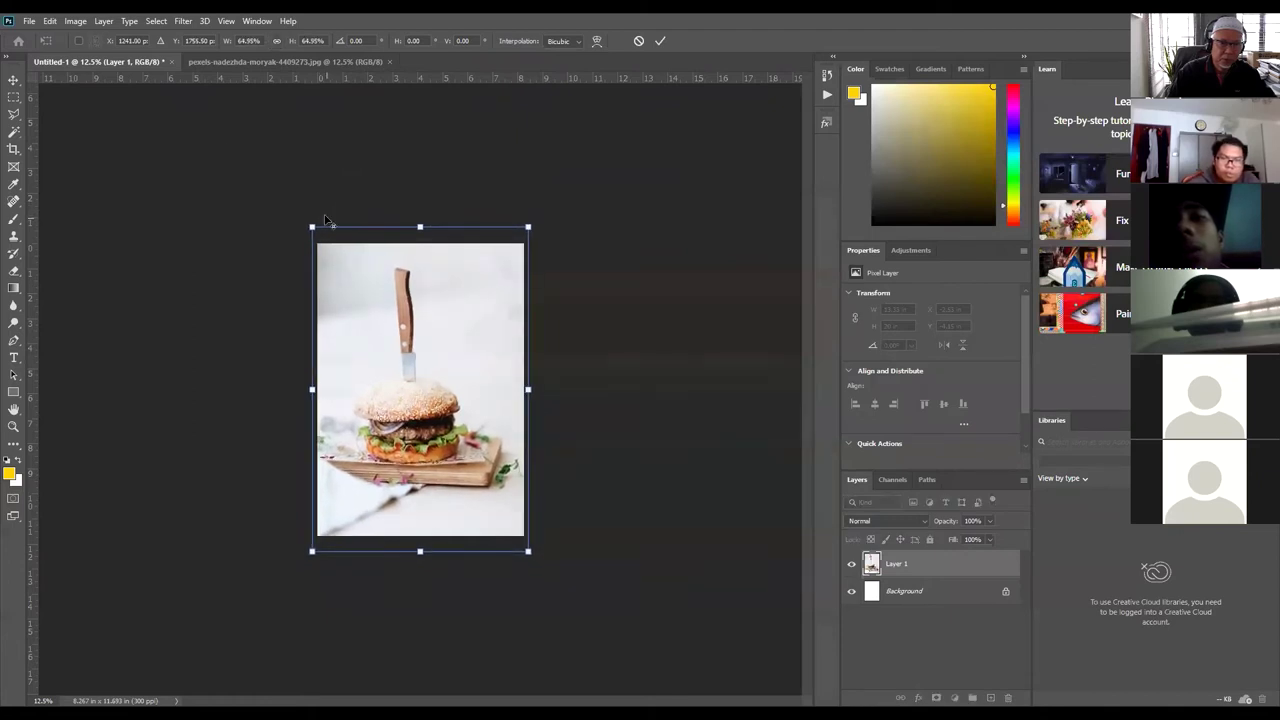
key("Return")
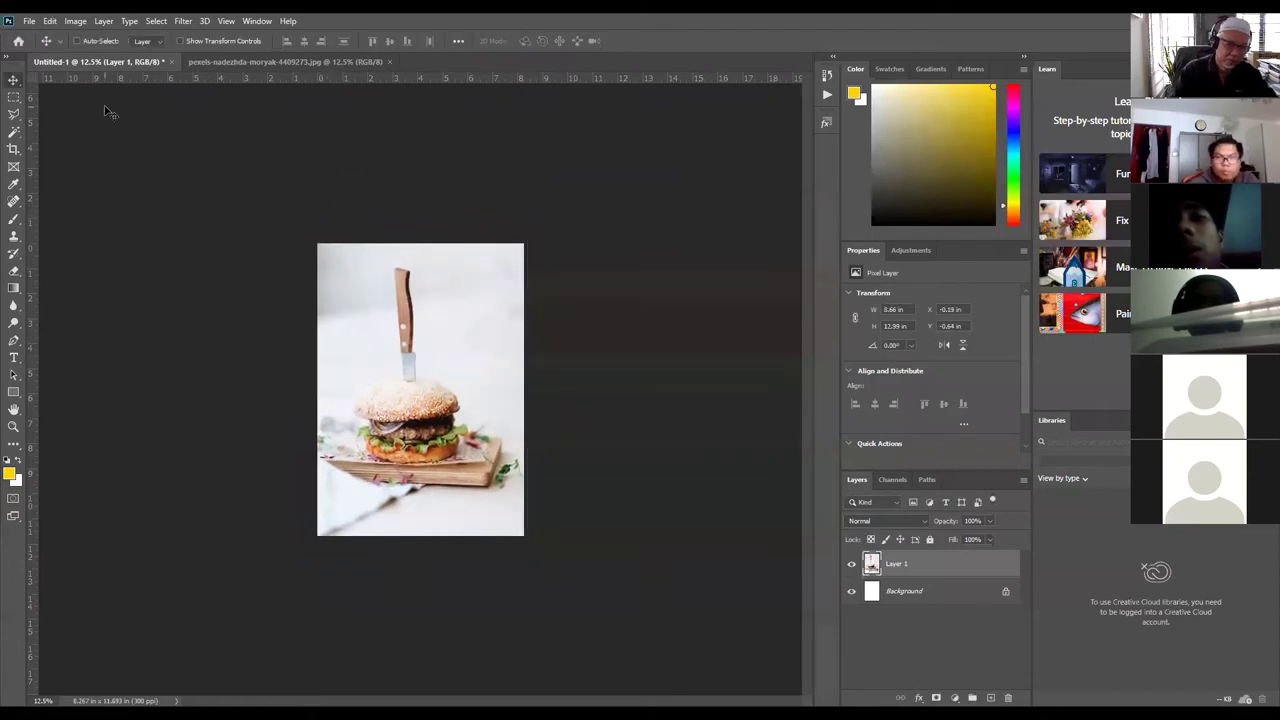
key("ctrl+0")
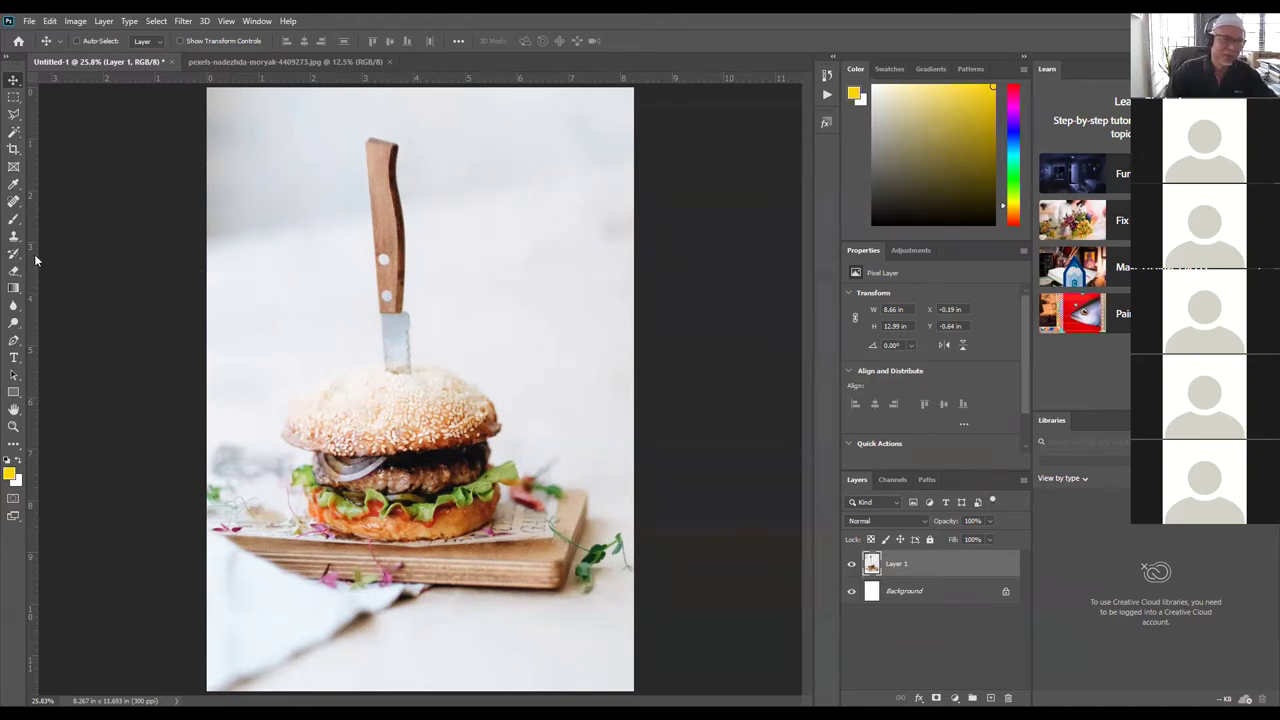
Step: Add a centre-aligned paragraph text box about 2.72 x 4.03 in to the empty area left of the knife handle
left_click(13, 358)
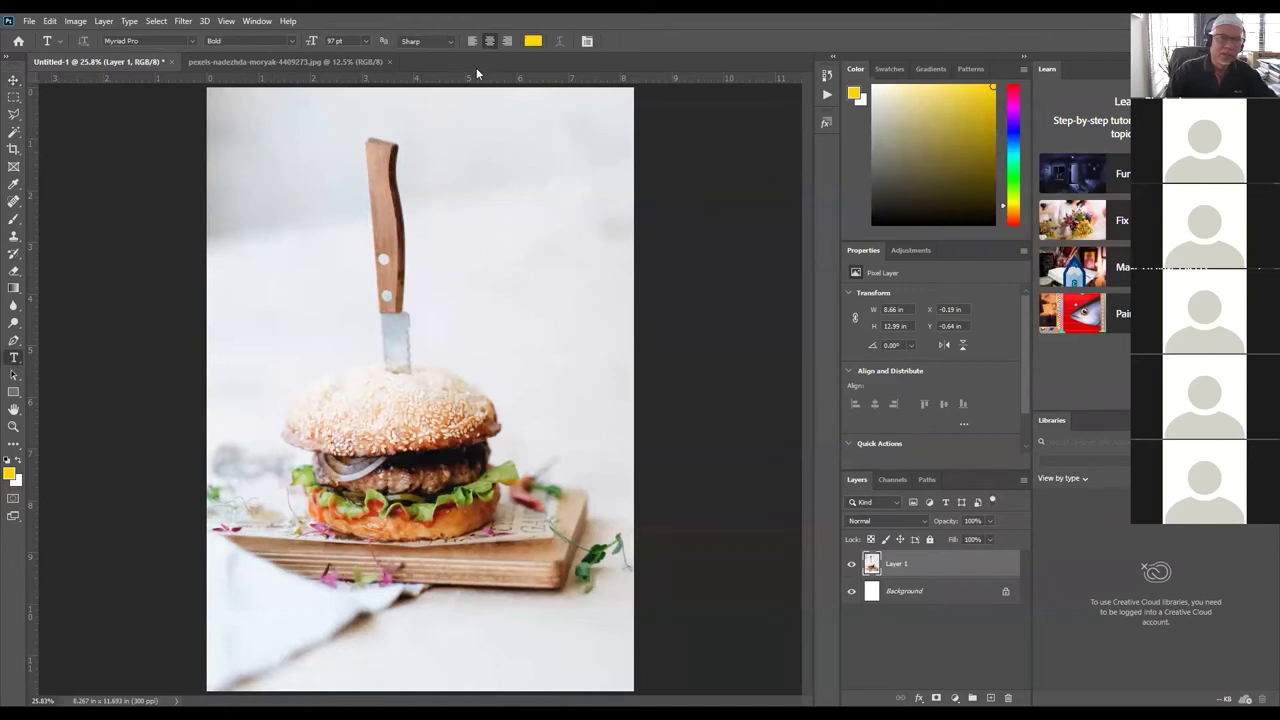
left_click(489, 41)
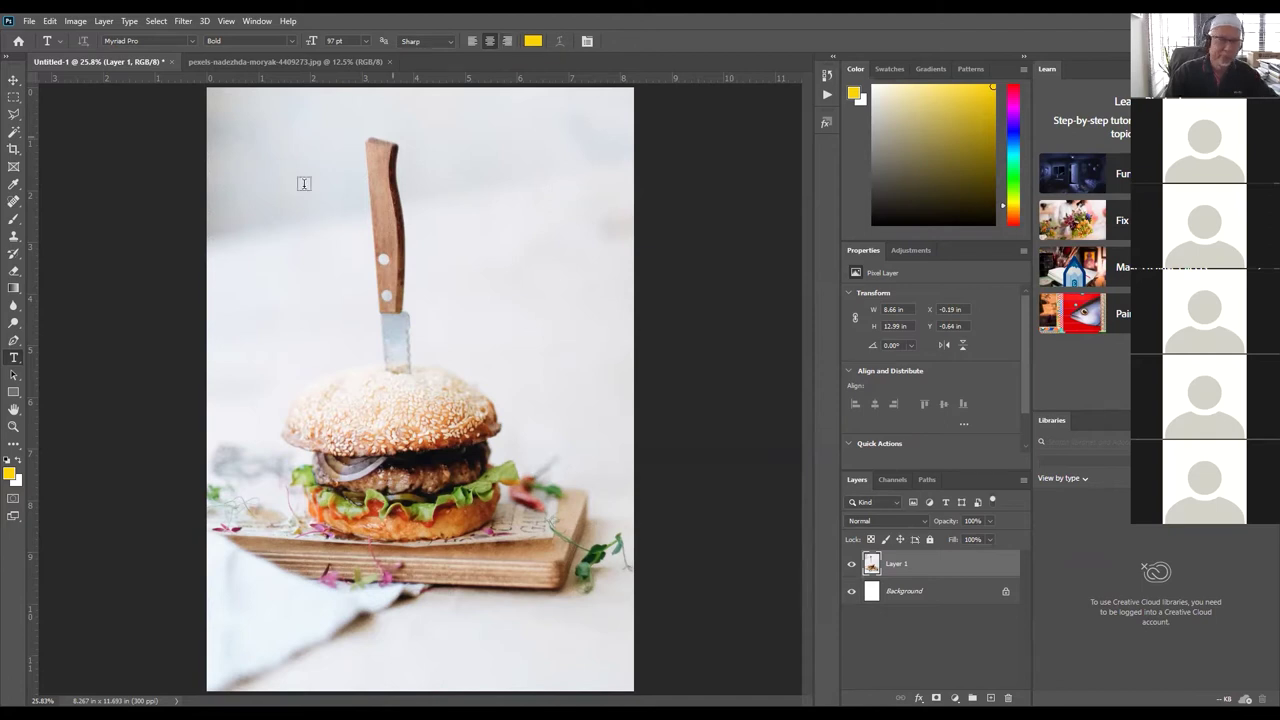
left_click_drag(217, 149, 342, 340)
left_click_drag(357, 355, 358, 358)
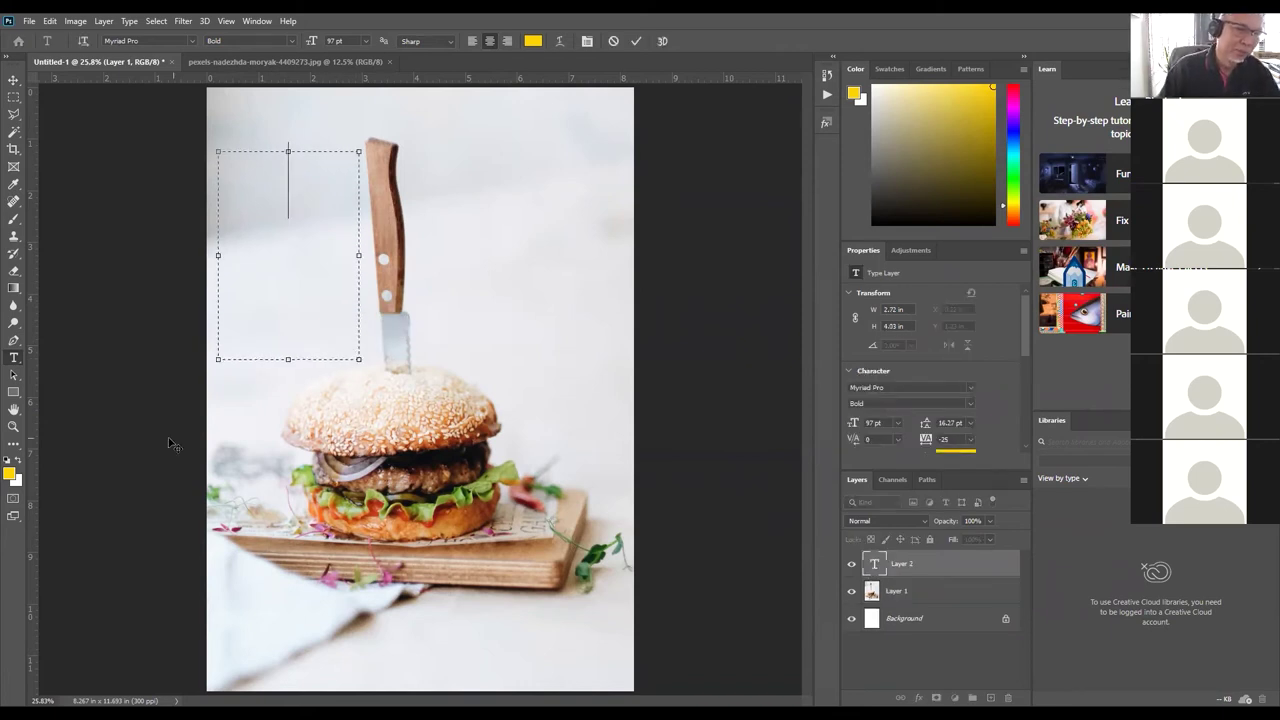
Step: Set the text colour to the dark red ab3316 sampled from the lower part of the burger
left_click(9, 474)
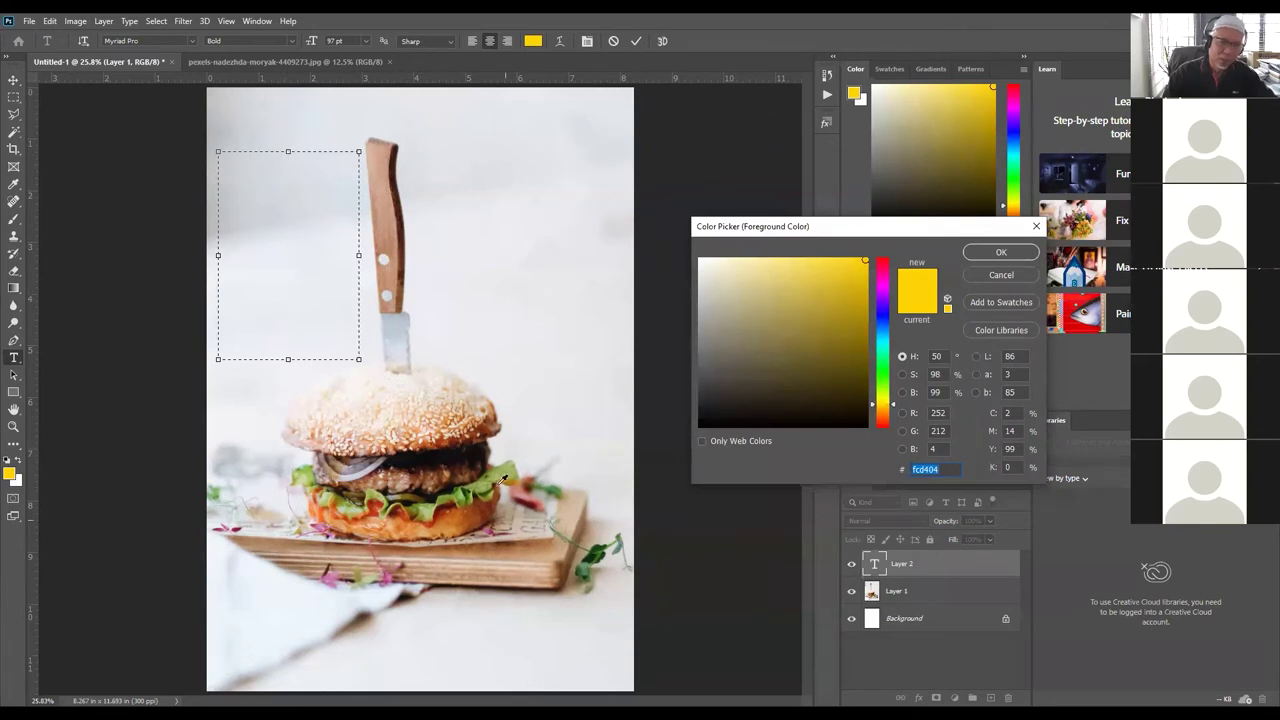
left_click(383, 499)
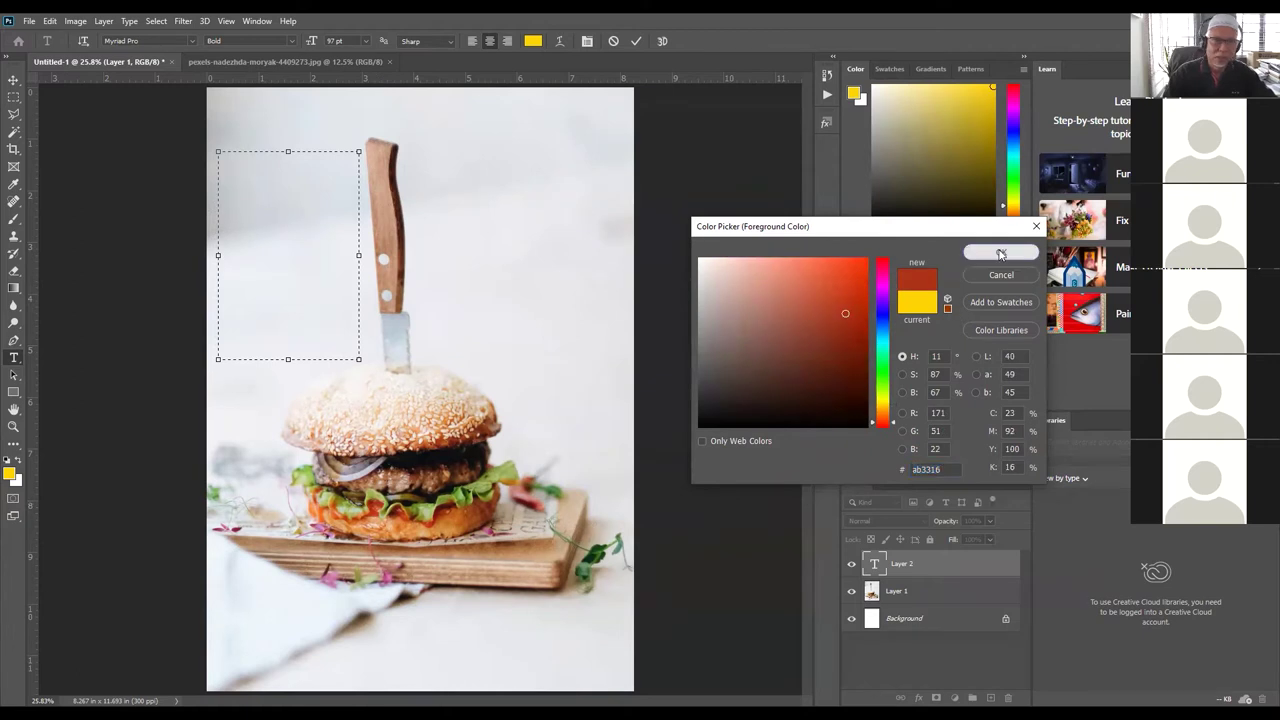
left_click(1000, 254)
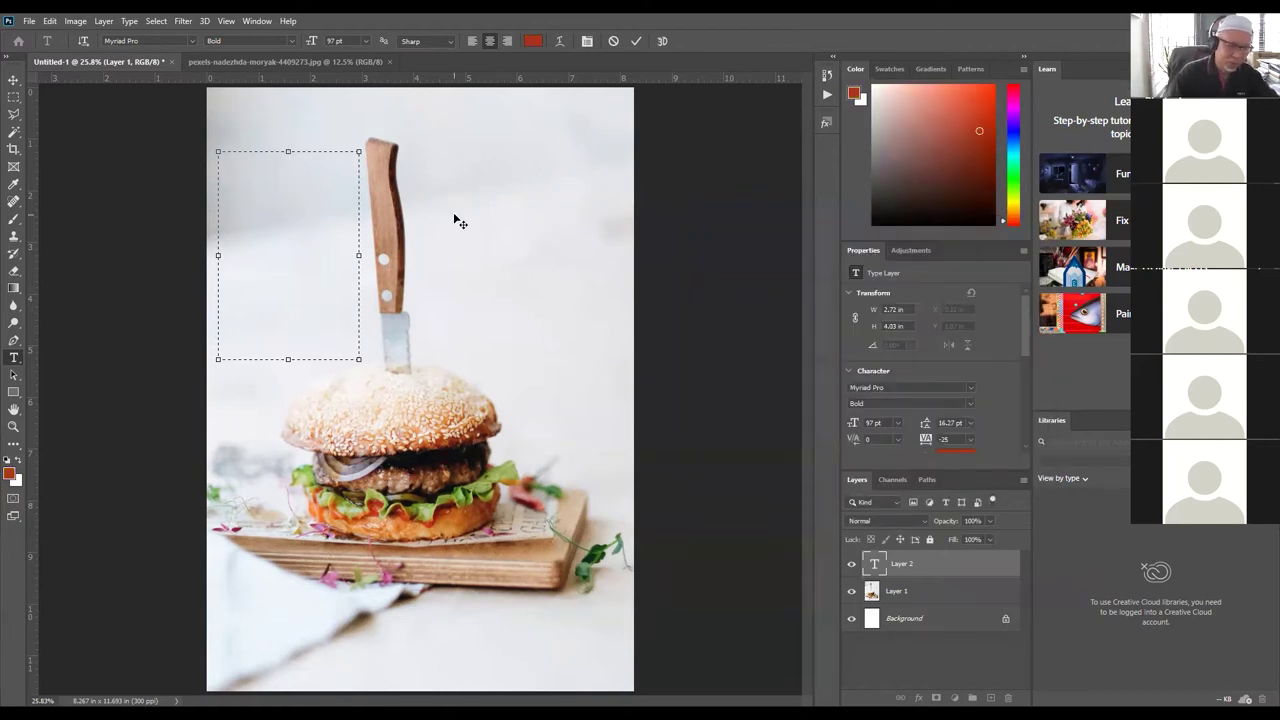
Step: Enter WORLD in the text box and reduce its font size to 50 pt so it fits on one line
type("WORLD")
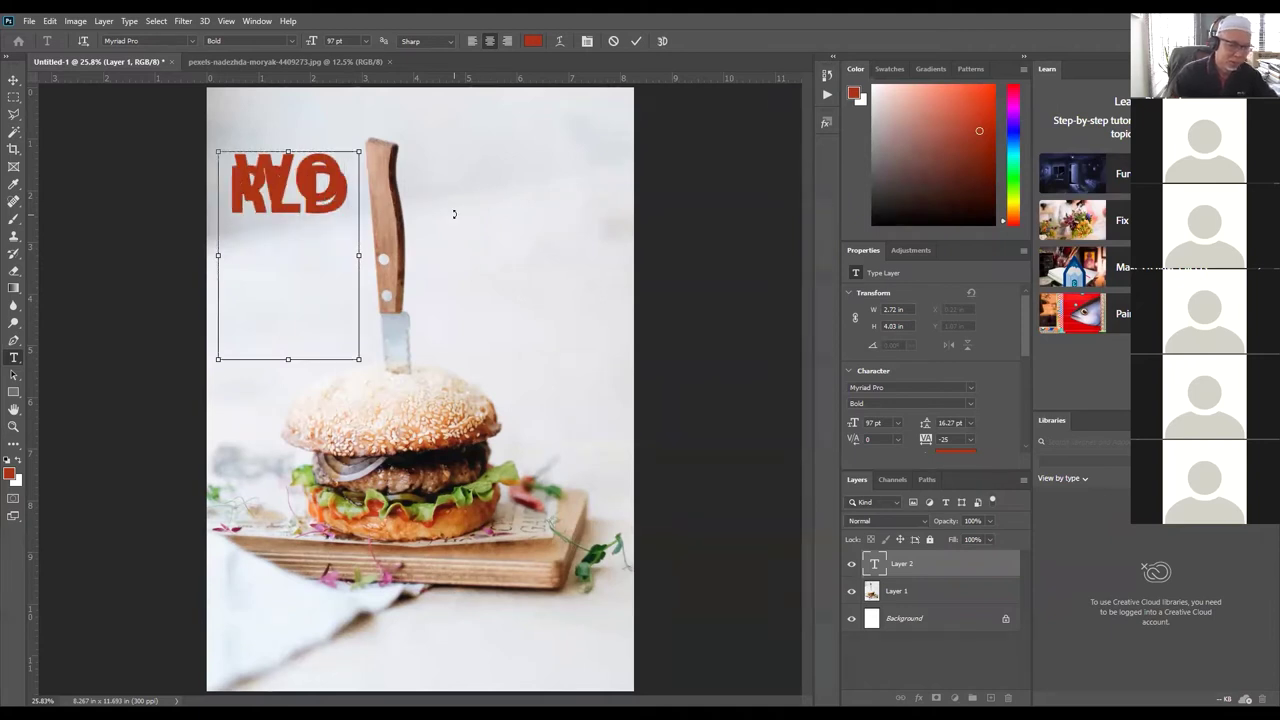
key("ctrl+a")
key("ctrl+shift+comma")
key("ctrl+shift+comma")
key("ctrl+shift+comma")
key("ctrl+shift+comma")
key("ctrl+shift+comma")
key("ctrl+shift+comma")
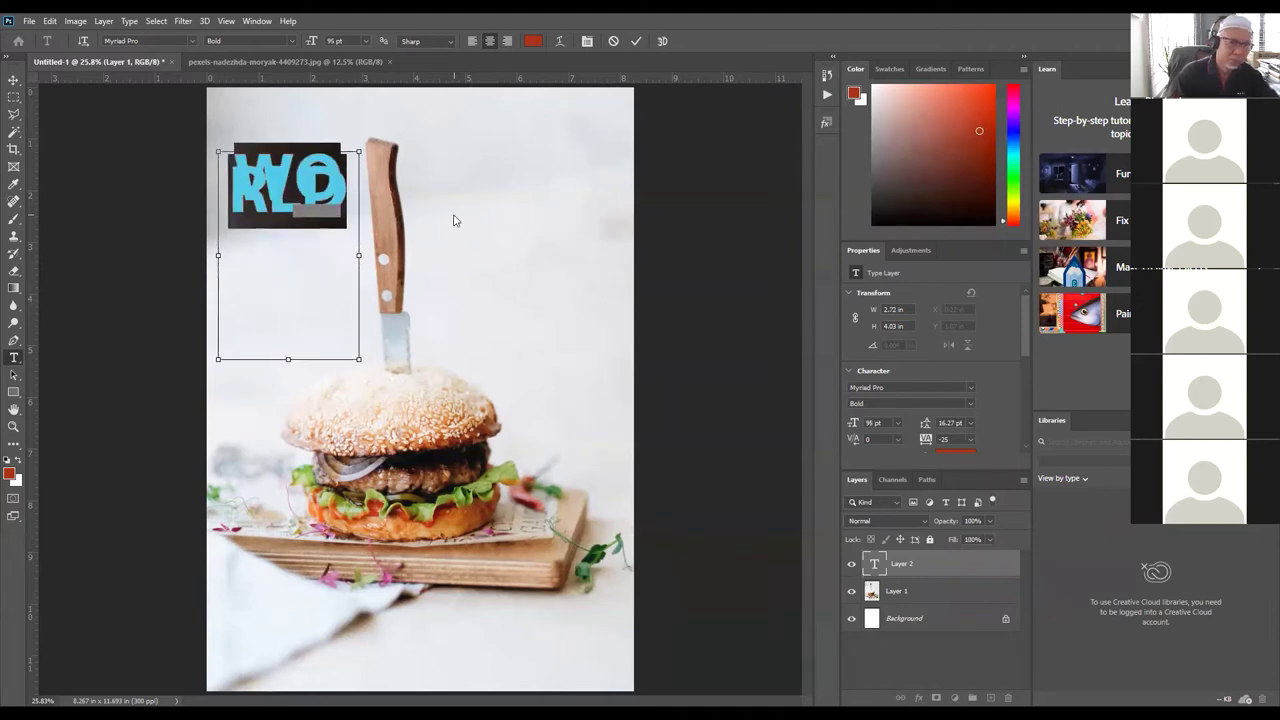
key("ctrl+shift+comma")
key("ctrl+shift+comma")
key("ctrl+shift+comma")
key("ctrl+shift+comma")
key("ctrl+shift+comma")
key("ctrl+shift+comma")
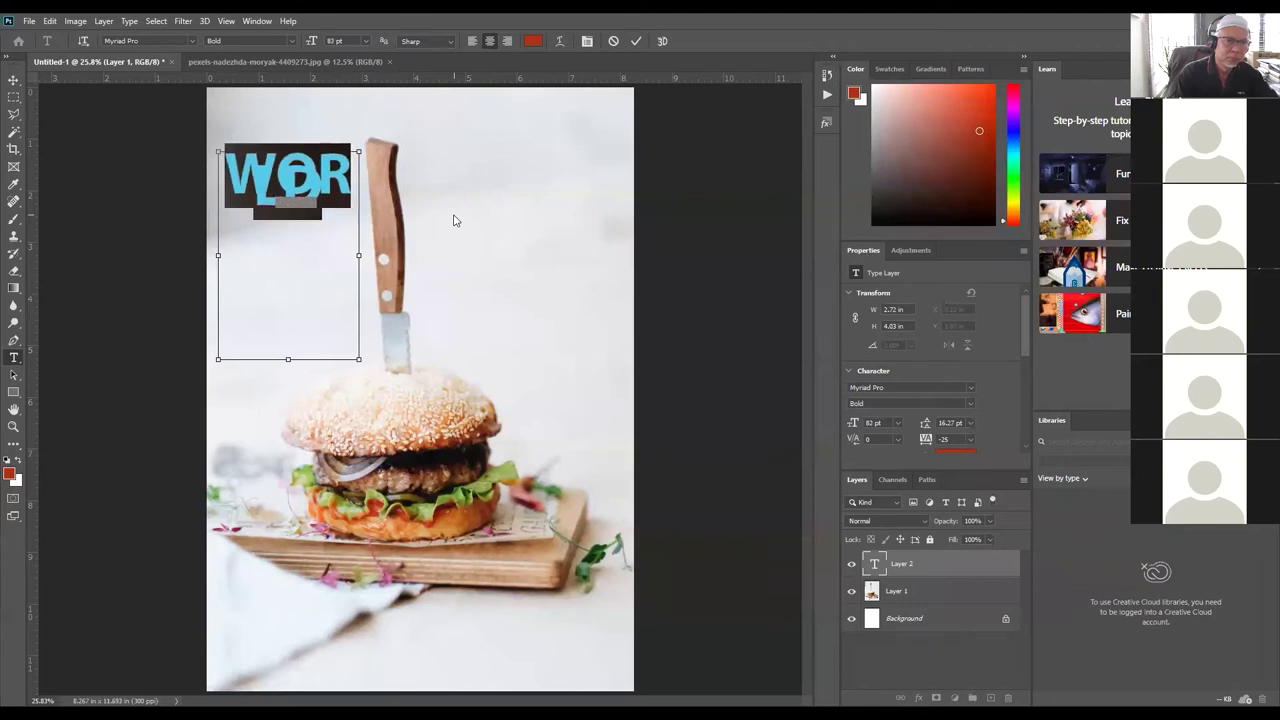
key("ctrl+shift+comma")
key("ctrl+shift+comma")
key("ctrl+shift+comma")
key("ctrl+shift+comma")
key("ctrl+shift+comma")
key("ctrl+shift+comma")
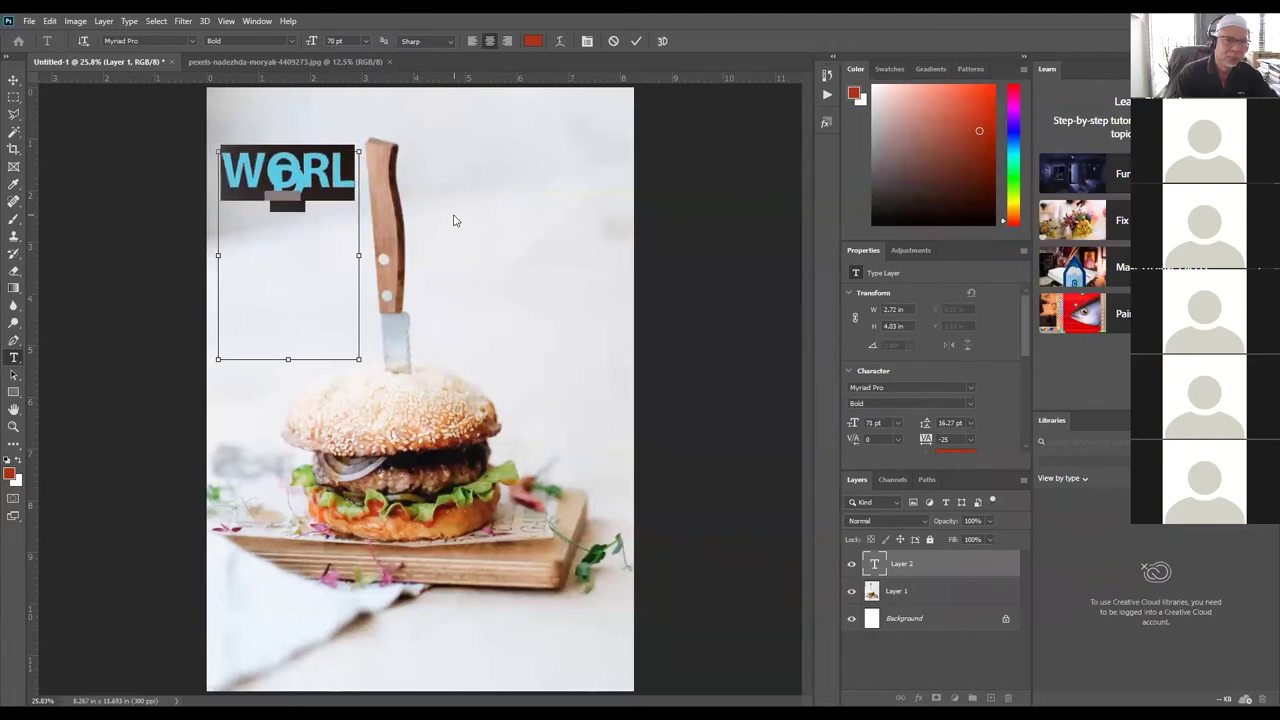
key("ctrl+shift+comma")
key("ctrl+shift+comma")
key("ctrl+shift+comma")
key("ctrl+shift+comma")
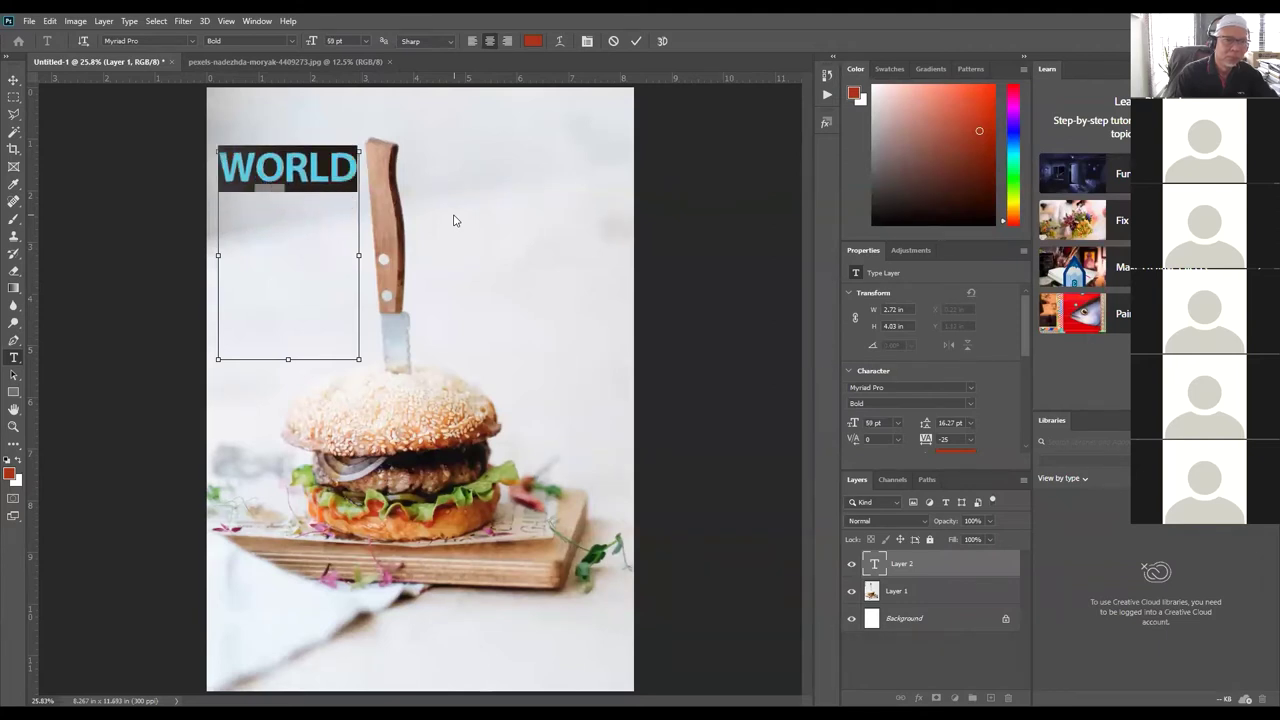
key("ctrl+shift+comma")
key("ctrl+shift+comma")
key("ctrl+shift+comma")
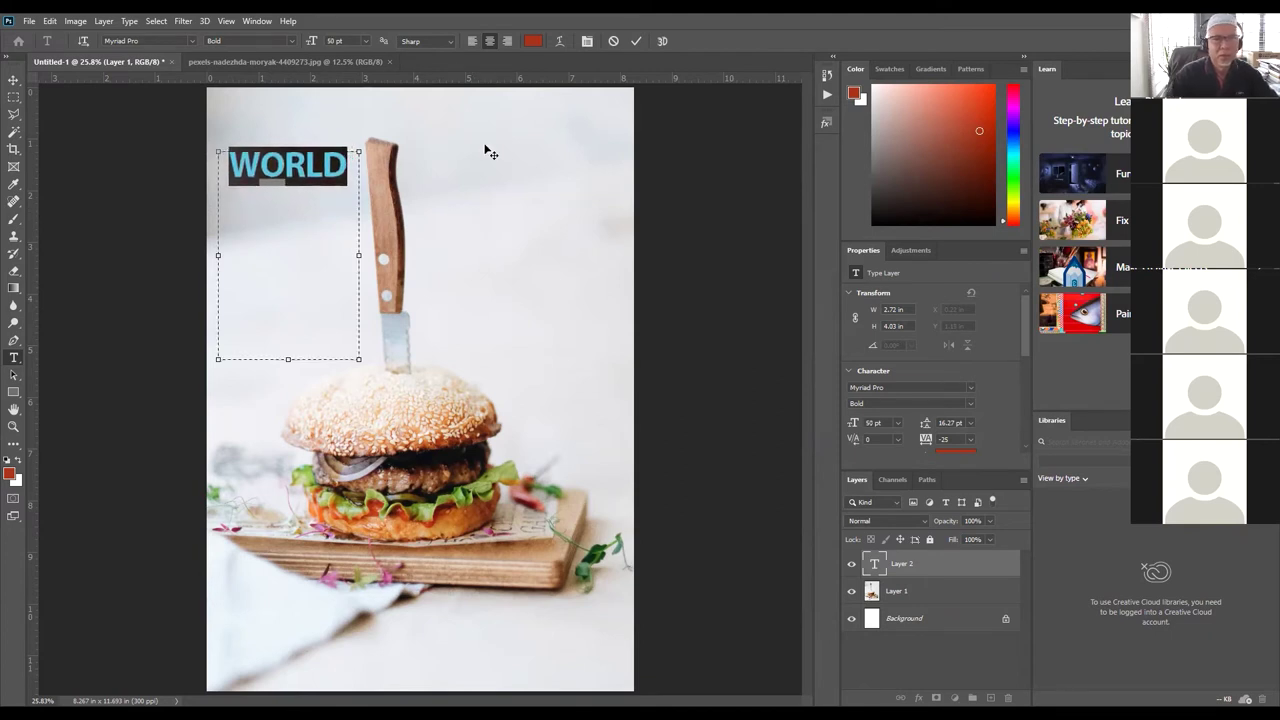
Step: Right-align the heading and add BURGER and FESTIVALS on separate lines below WORLD
left_click(507, 41)
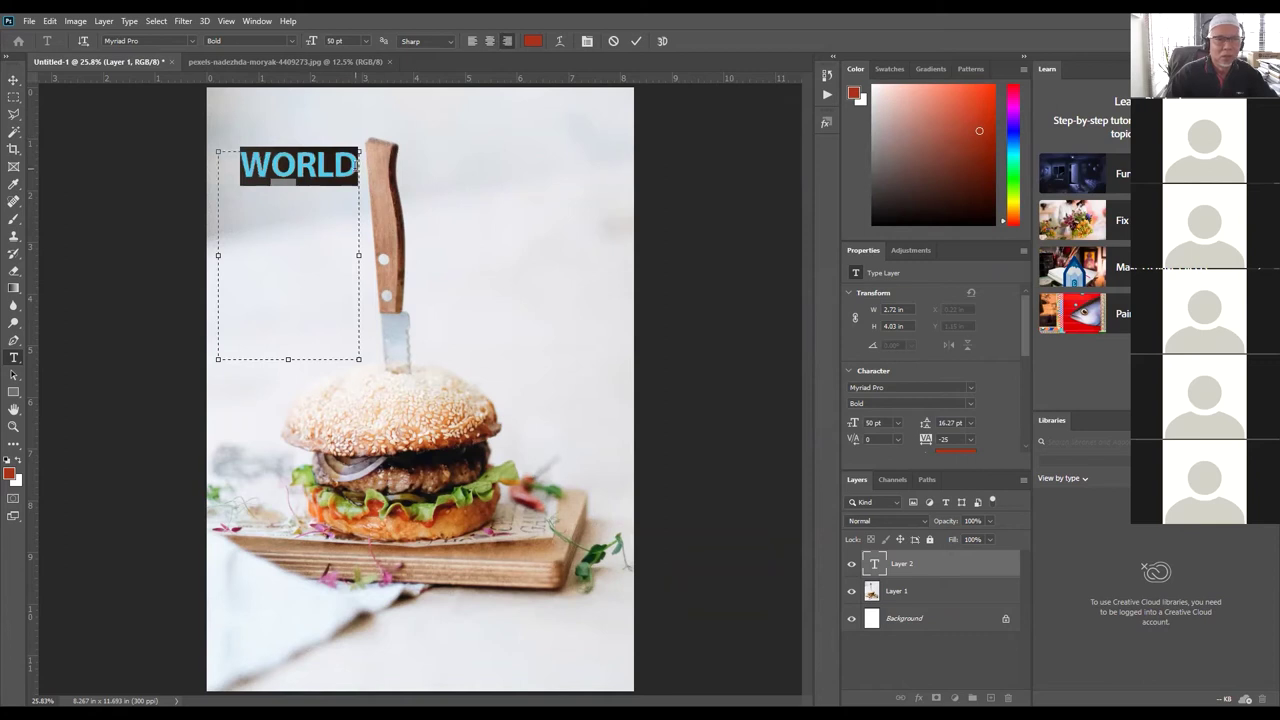
left_click(355, 162)
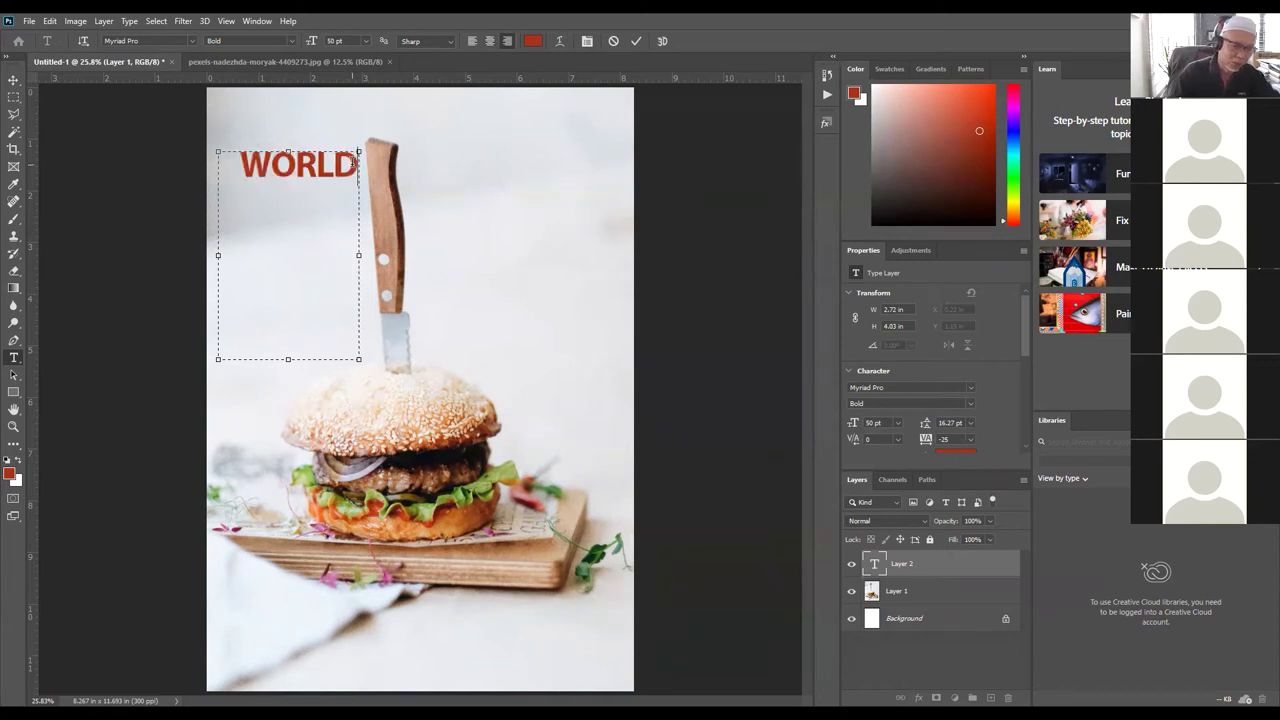
key("Return")
type("BUR")
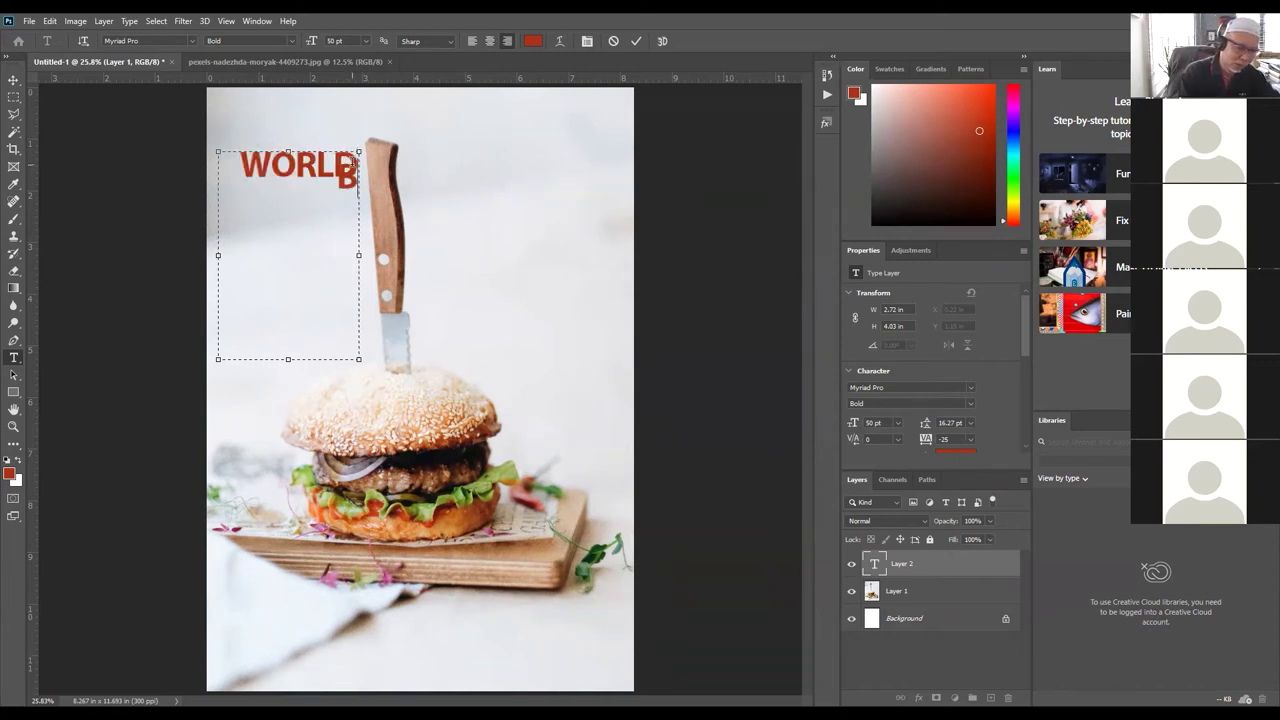
type("GER")
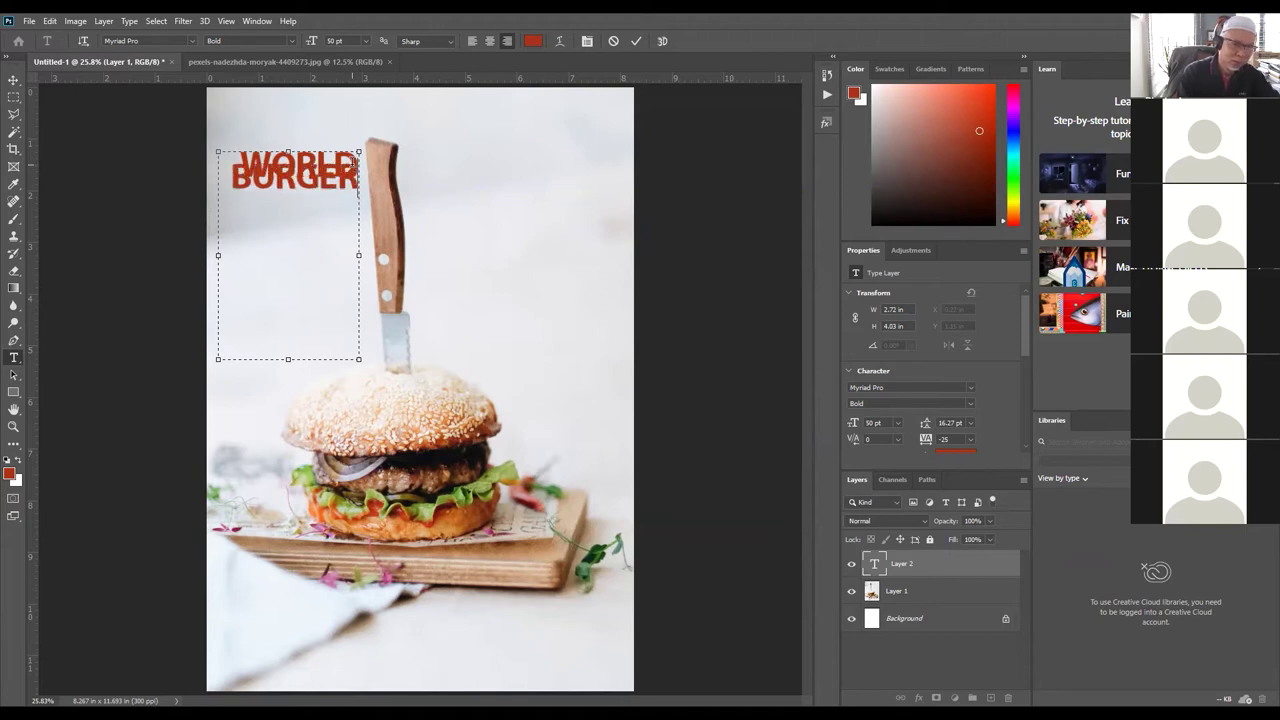
key("Return")
type("FESTI")
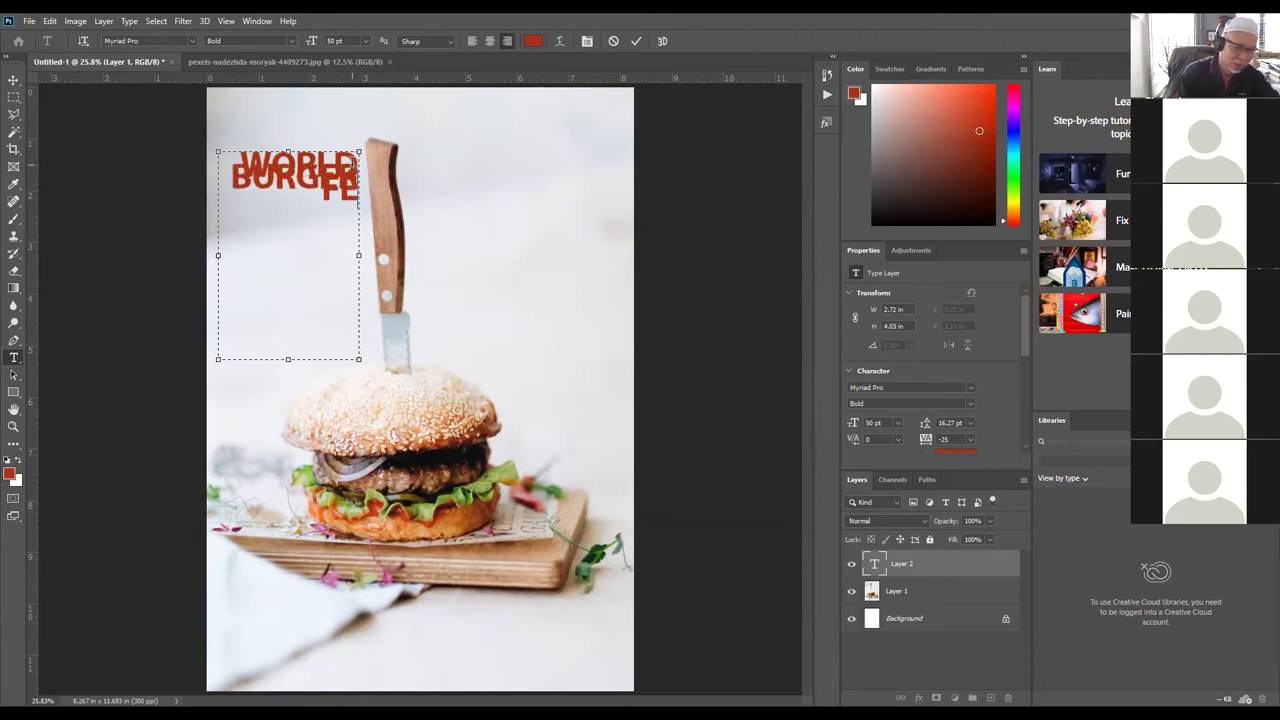
type("VALS")
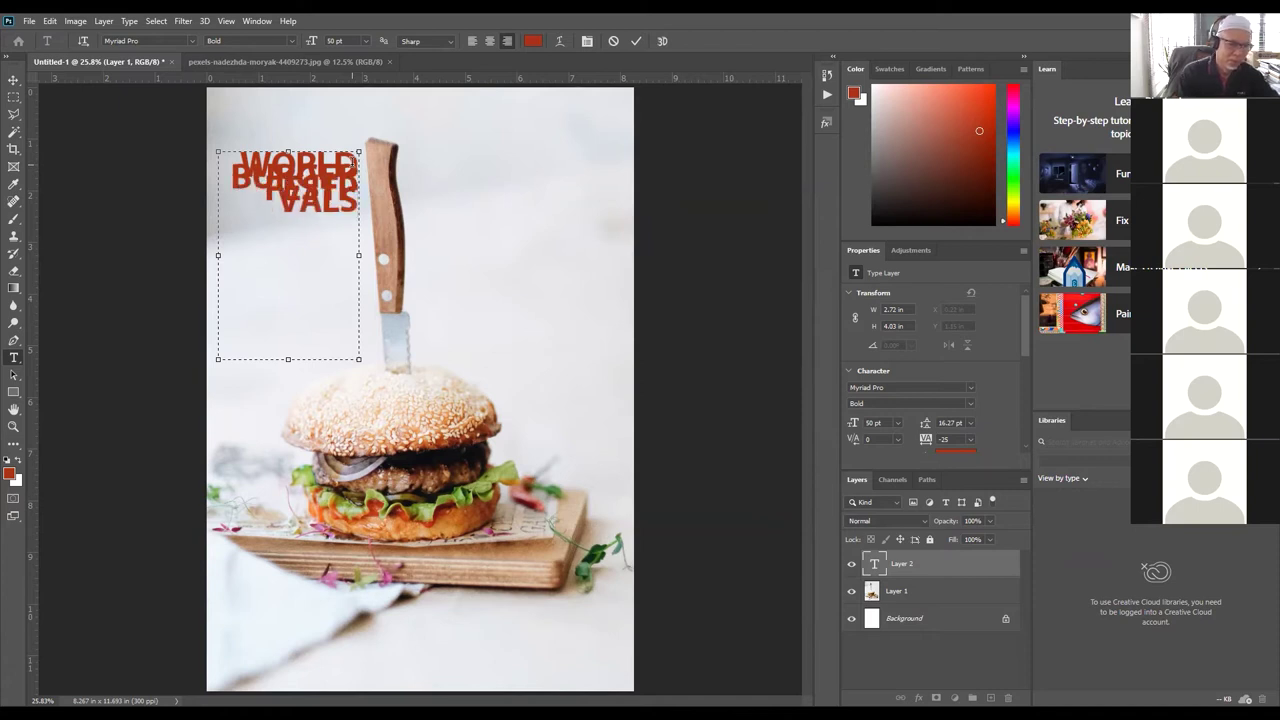
Step: Reduce the whole heading to 40 pt and set its leading to 34.27 pt so the three lines no longer overlap
key("ctrl+a")
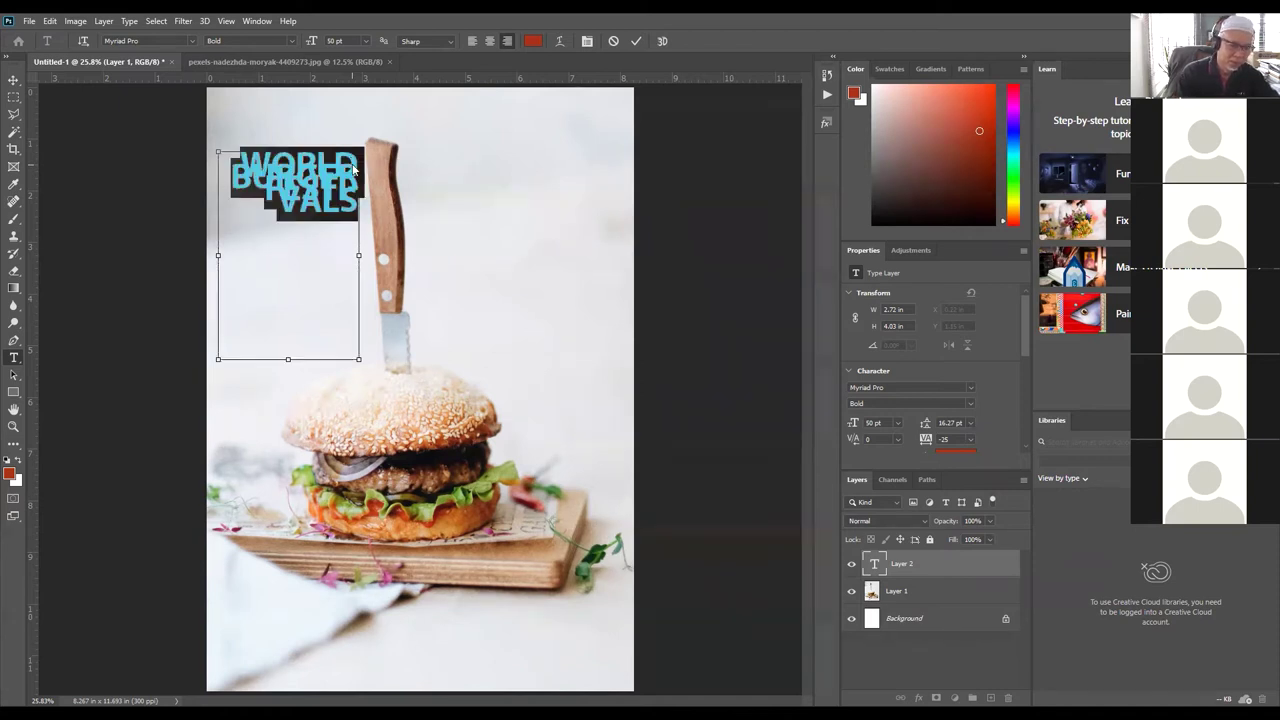
key("ctrl+shift+comma")
key("ctrl+shift+comma")
key("ctrl+shift+comma")
key("ctrl+shift+comma")
key("ctrl+shift+comma")
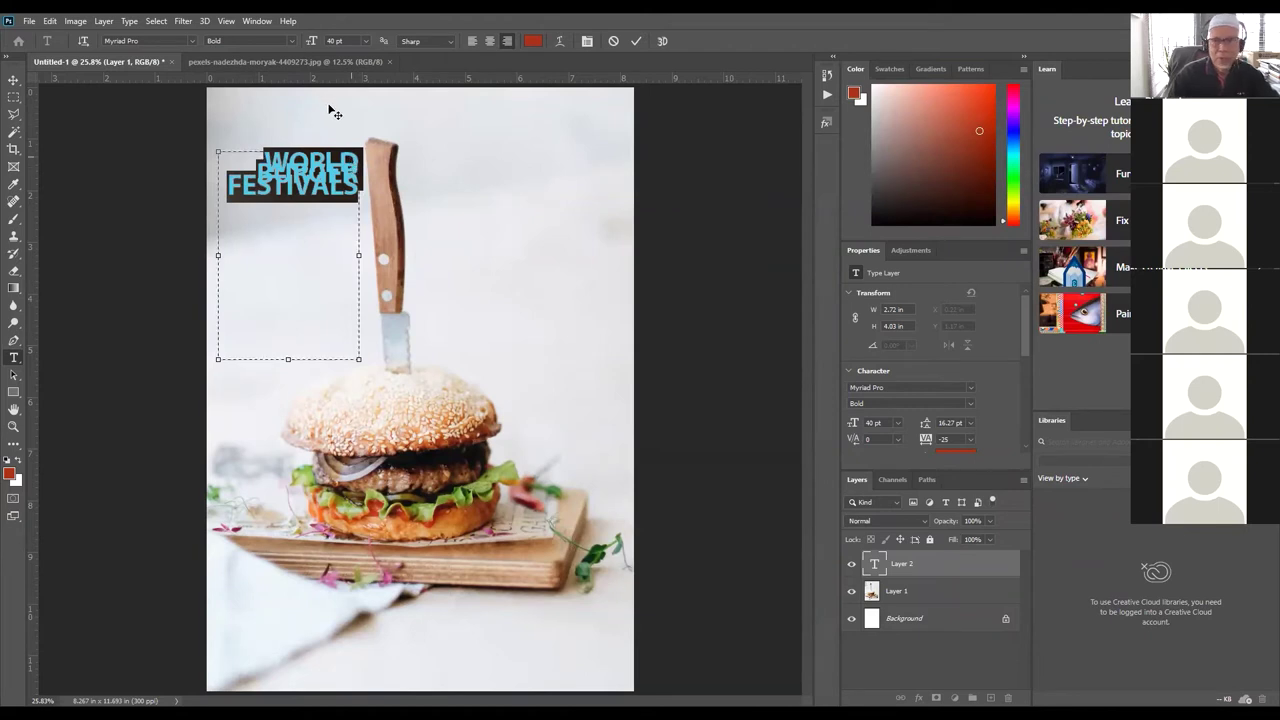
scroll(1025, 341, "down", 1)
left_click_drag(920, 422, 917, 449)
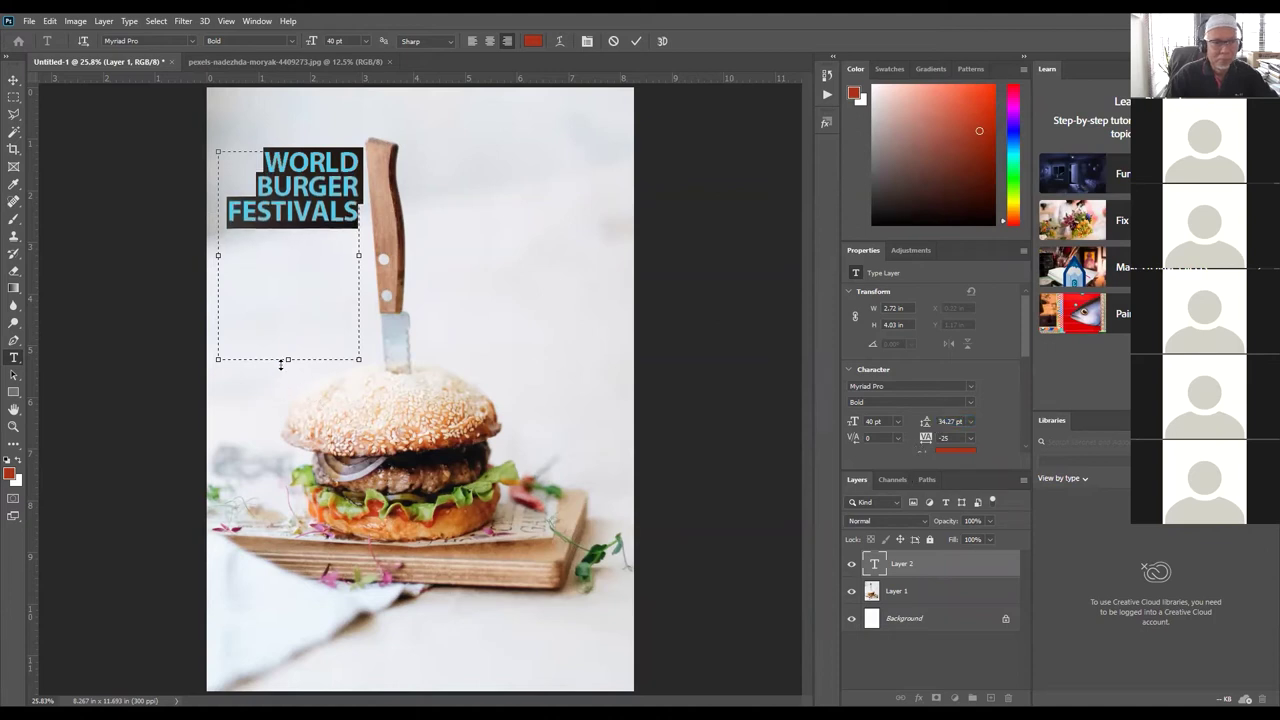
Step: Shorten the heading's text box to just fit its three lines and move it down beside the lower knife handle
left_click_drag(285, 358, 299, 280)
key("ctrl+Return")
key("v")
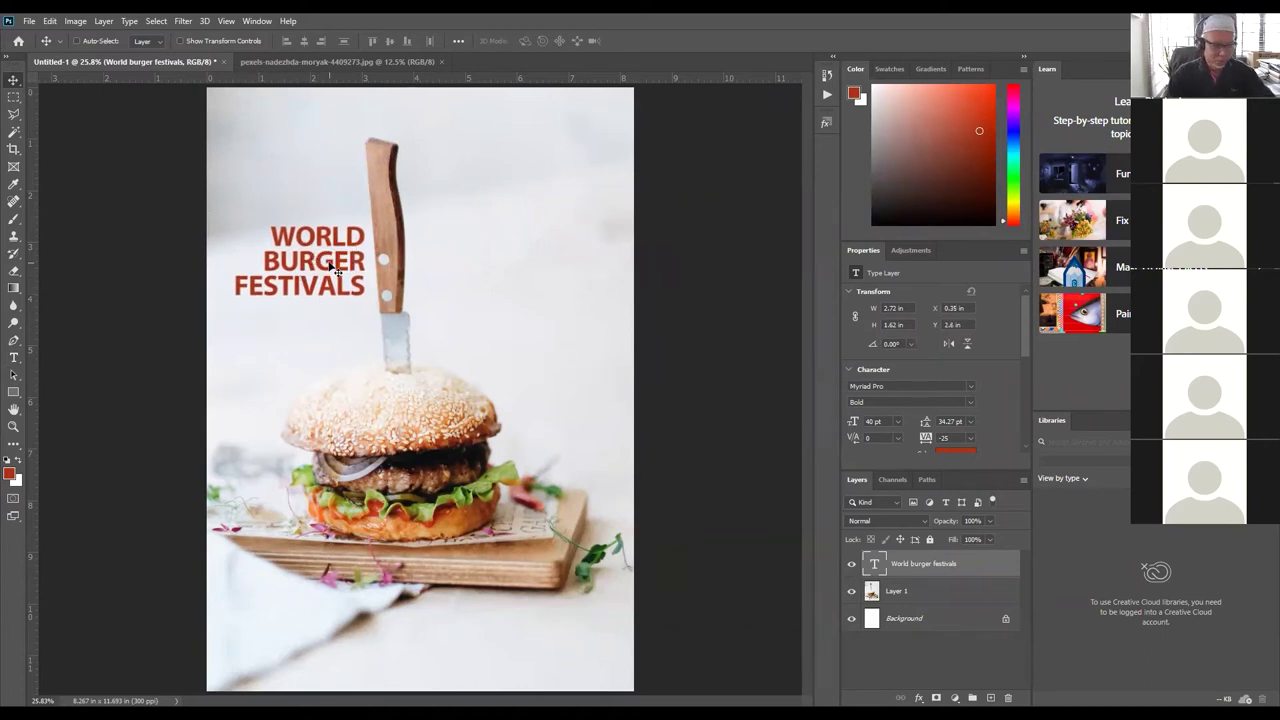
Step: Duplicate the heading to the other side of the knife handle, level with the original, and left-align the copy
left_click_drag(328, 256, 511, 293)
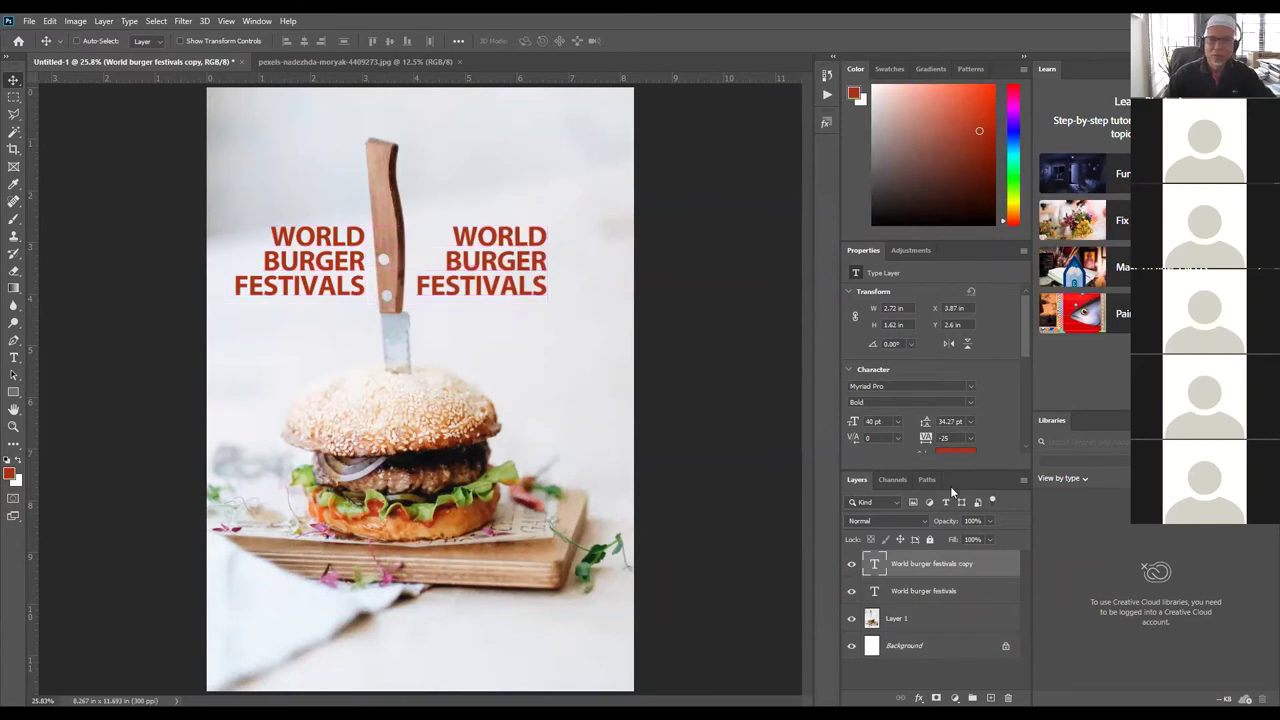
double_click(876, 565)
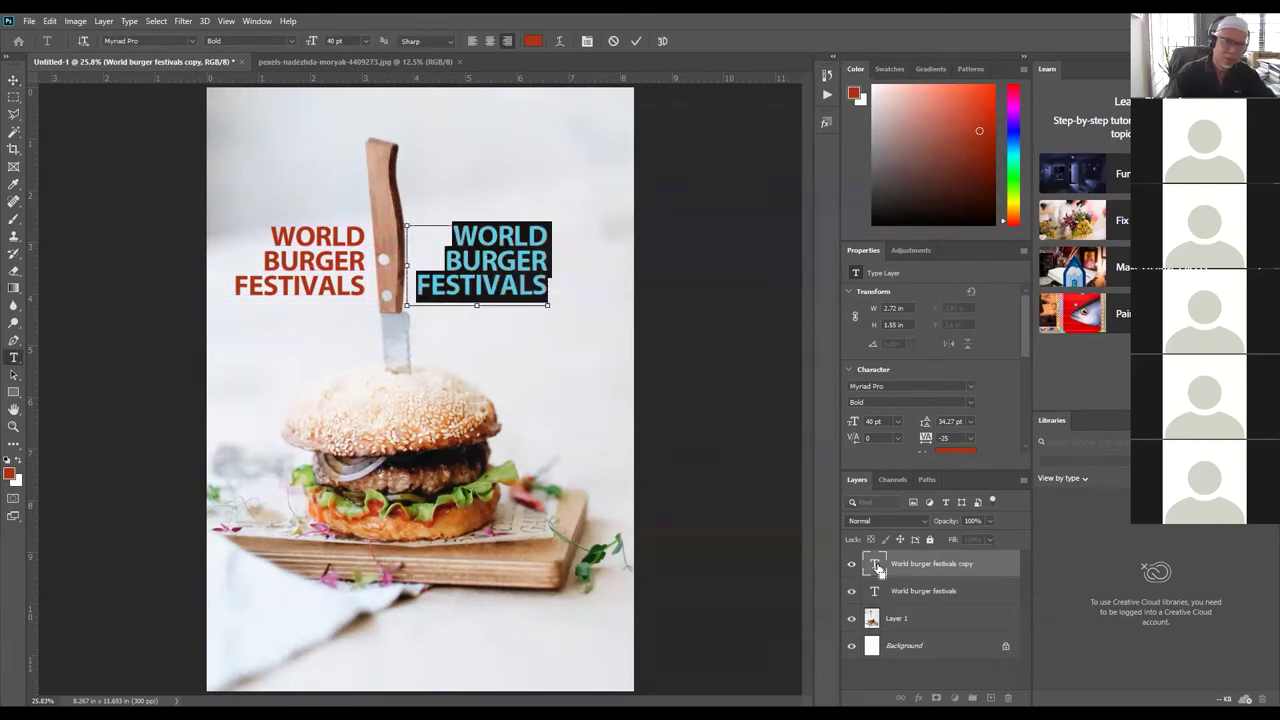
left_click(470, 41)
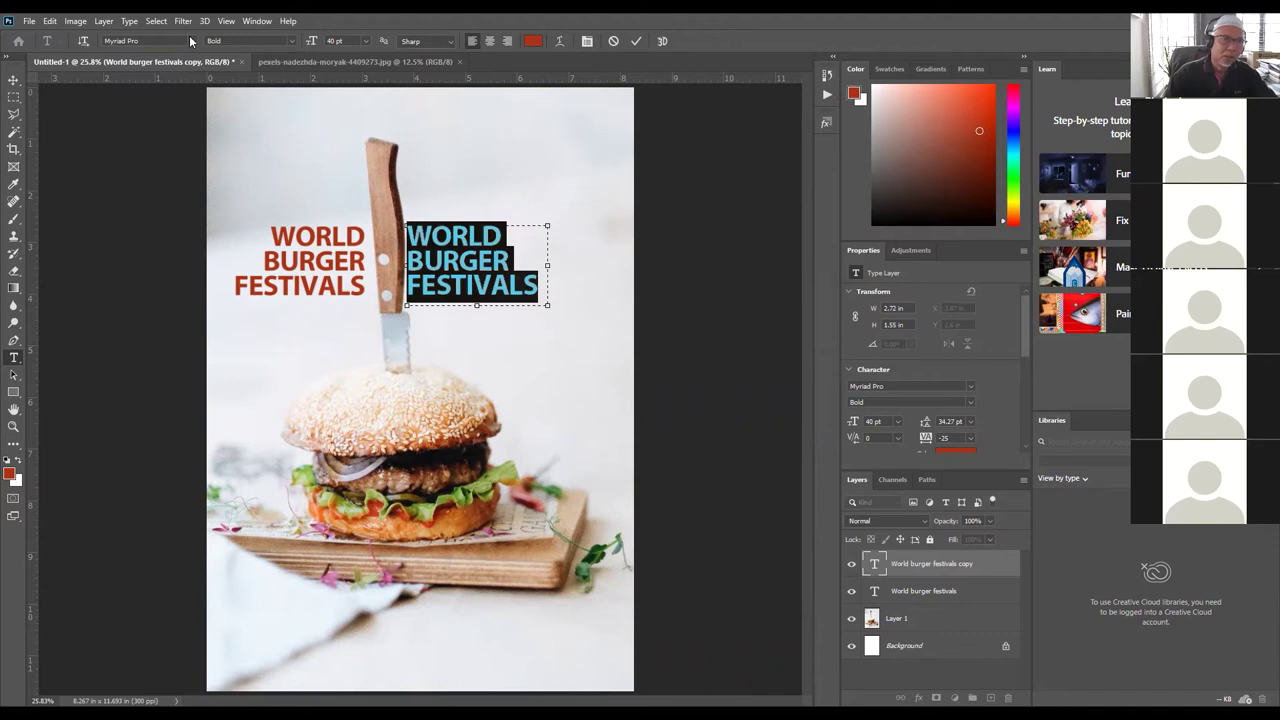
Step: Set the copied heading's font style to Regular and reduce its size to 31 pt
left_click(290, 41)
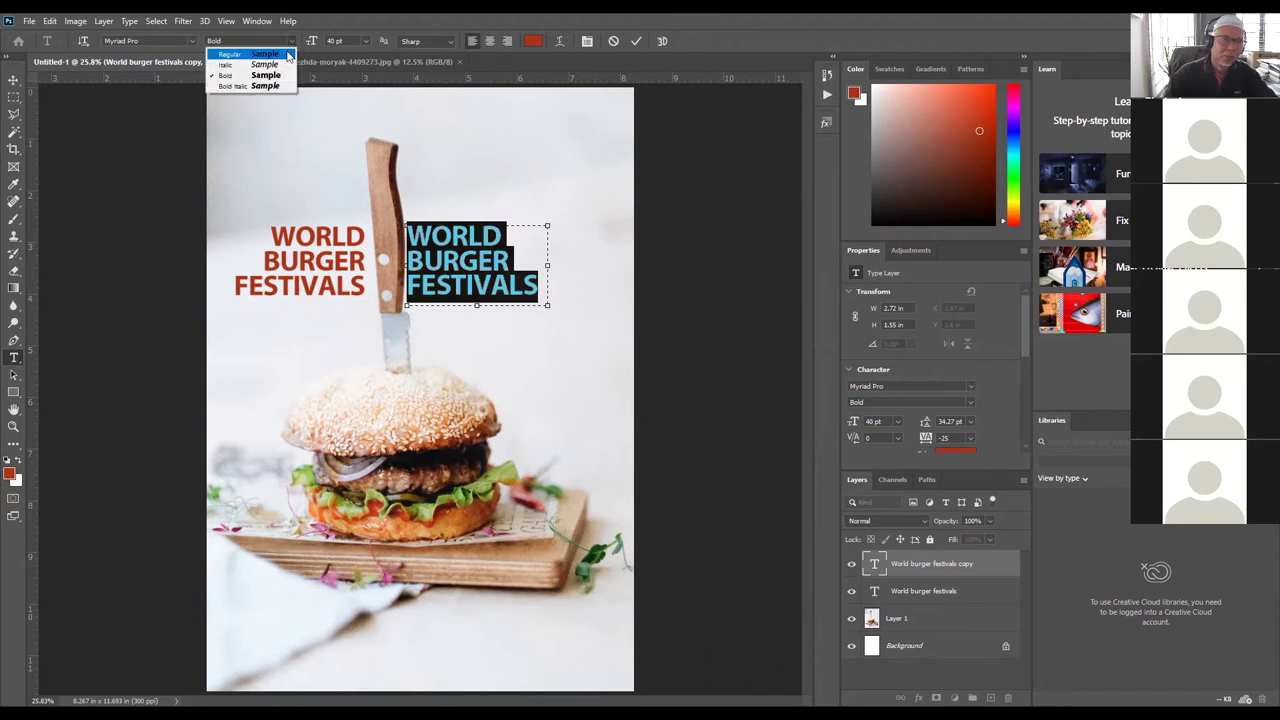
left_click(228, 51)
key("ctrl+shift+comma")
key("ctrl+shift+comma")
key("ctrl+shift+comma")
key("ctrl+shift+comma")
key("ctrl+shift+comma")
key("ctrl+shift+comma")
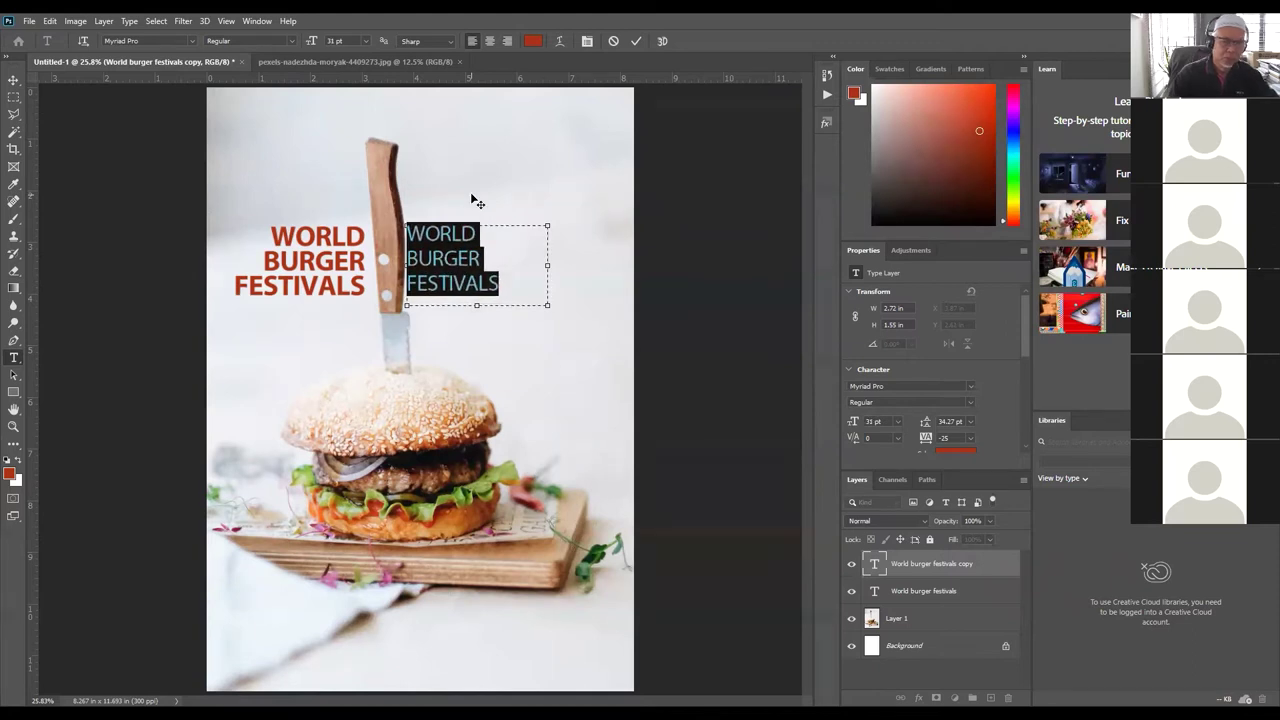
Step: Replace the copied heading's text with PUTRAWORLD TRADE CENTRE
type("PUTRA")
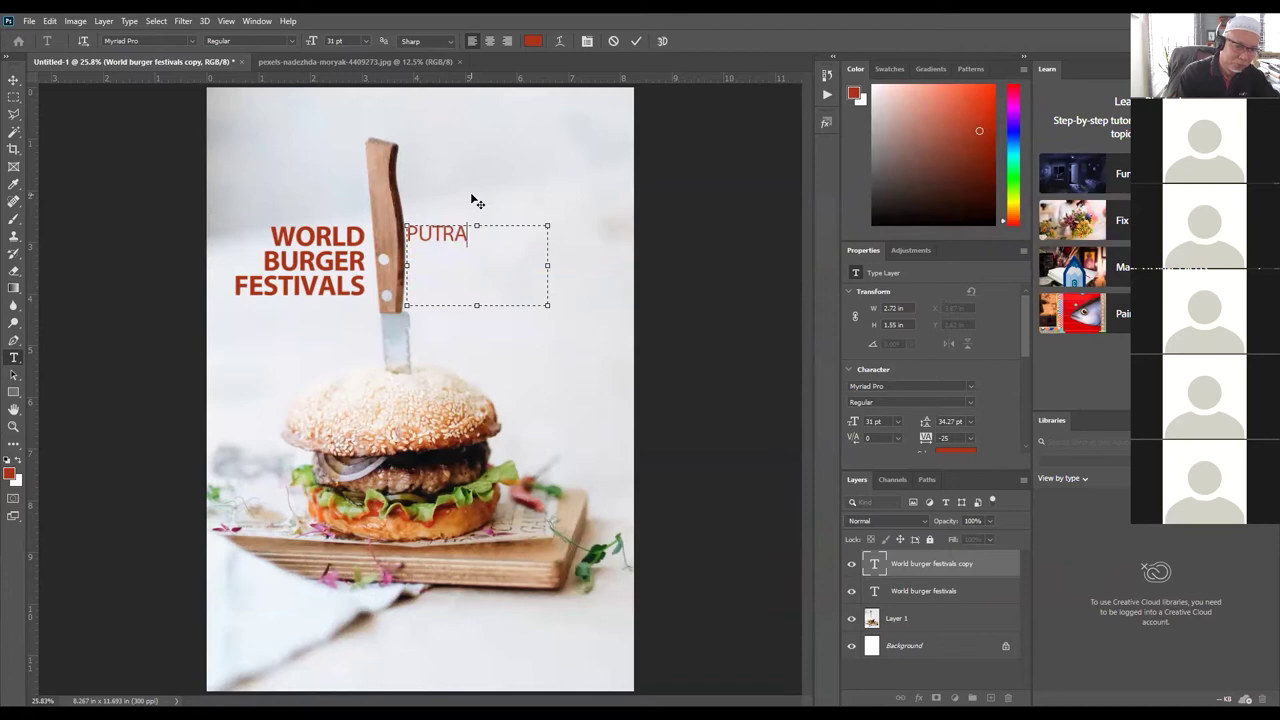
type("WO")
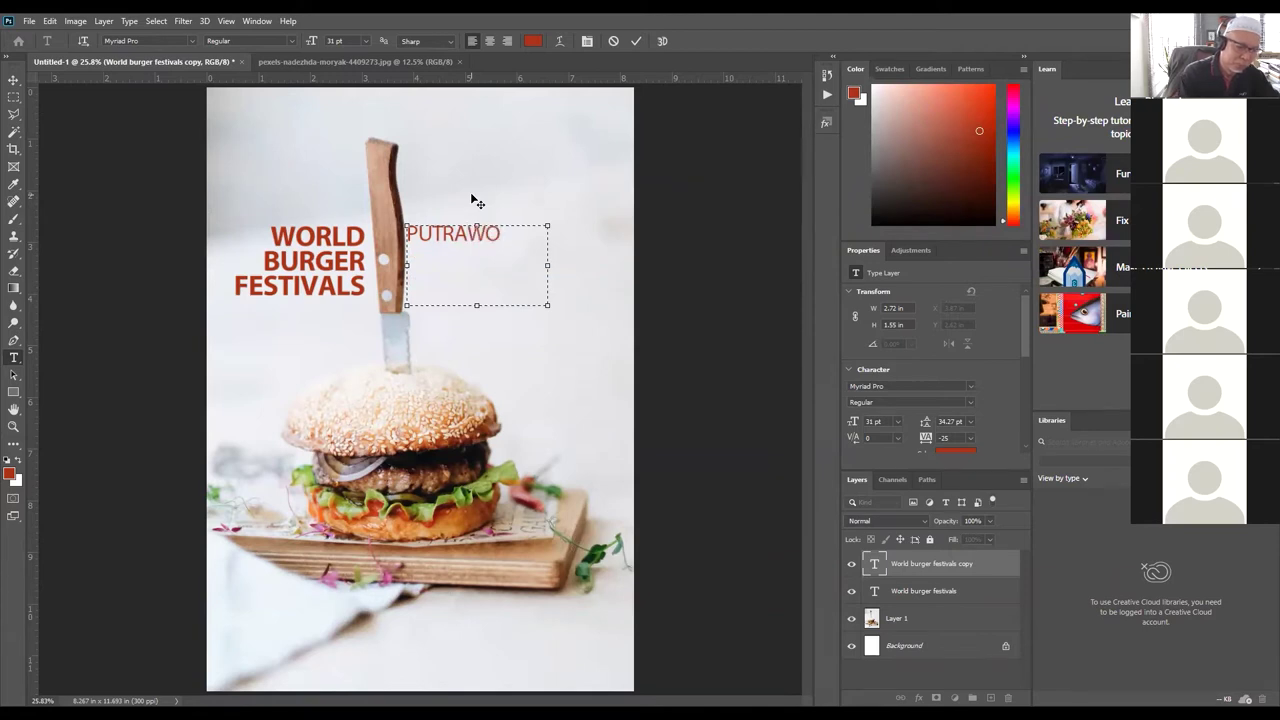
type("RLD")
key("Return")
type("TRADE CE")
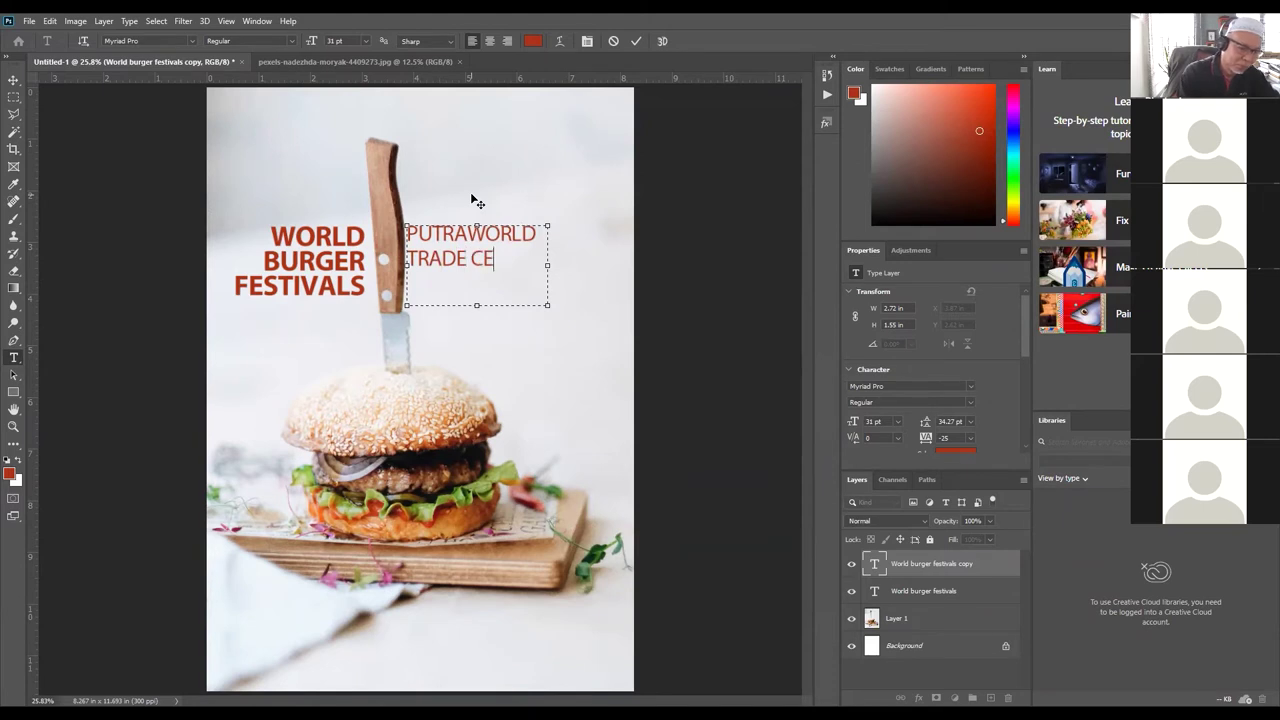
type("NTRE")
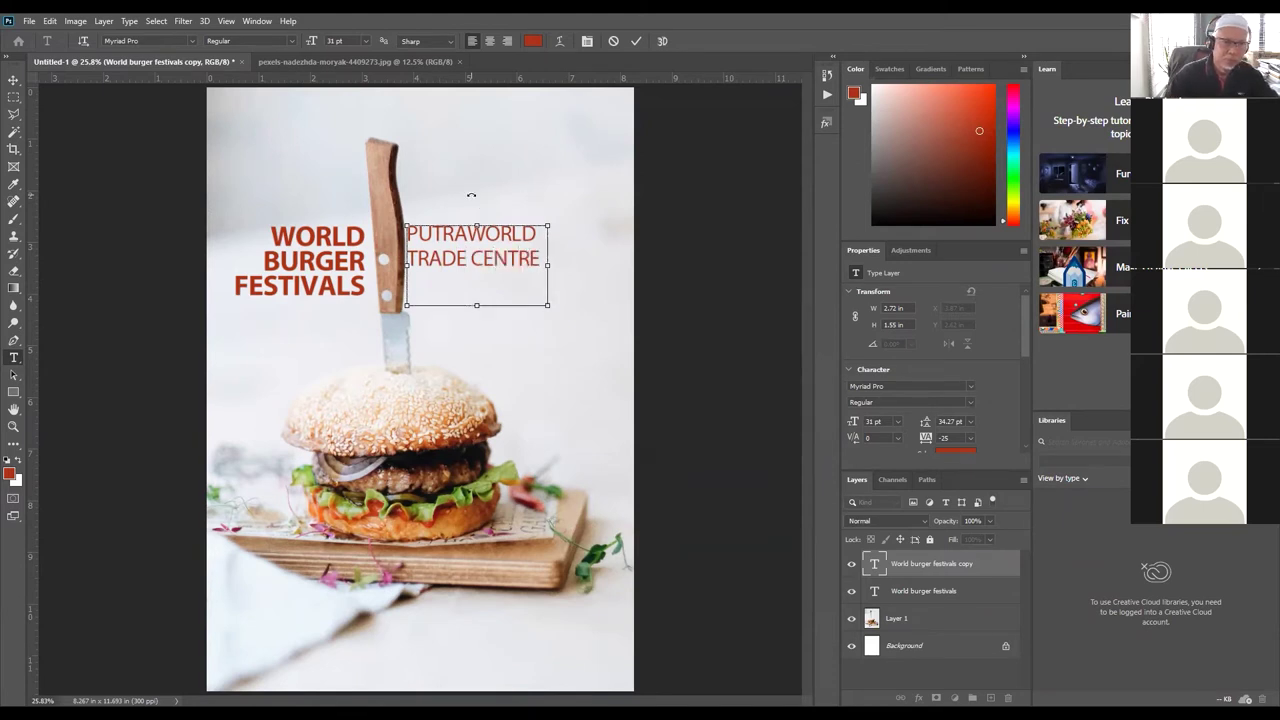
Step: Reduce the venue text to 21 pt and widen its text box to about 3.62 in so it fits on one line
key("ctrl+a")
key("ctrl+shift+comma")
key("ctrl+shift+comma")
key("ctrl+shift+comma")
key("ctrl+shift+comma")
key("ctrl+shift+comma")
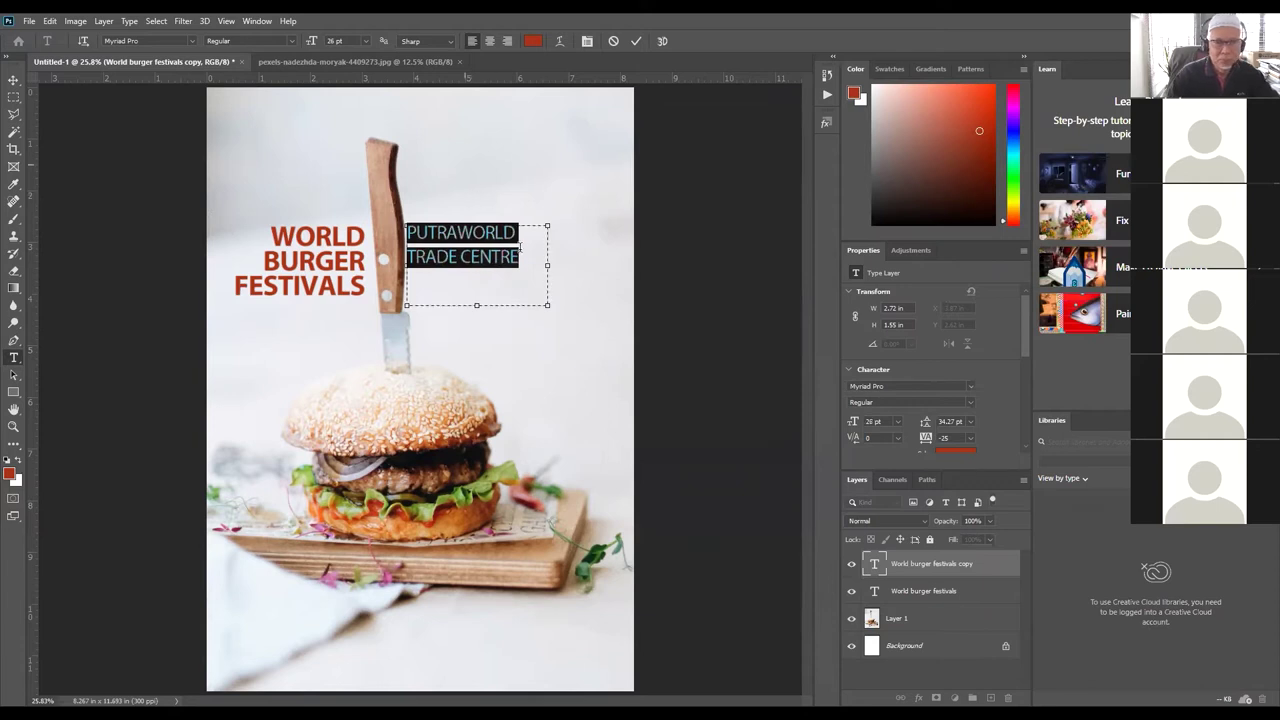
left_click_drag(587, 268, 622, 266)
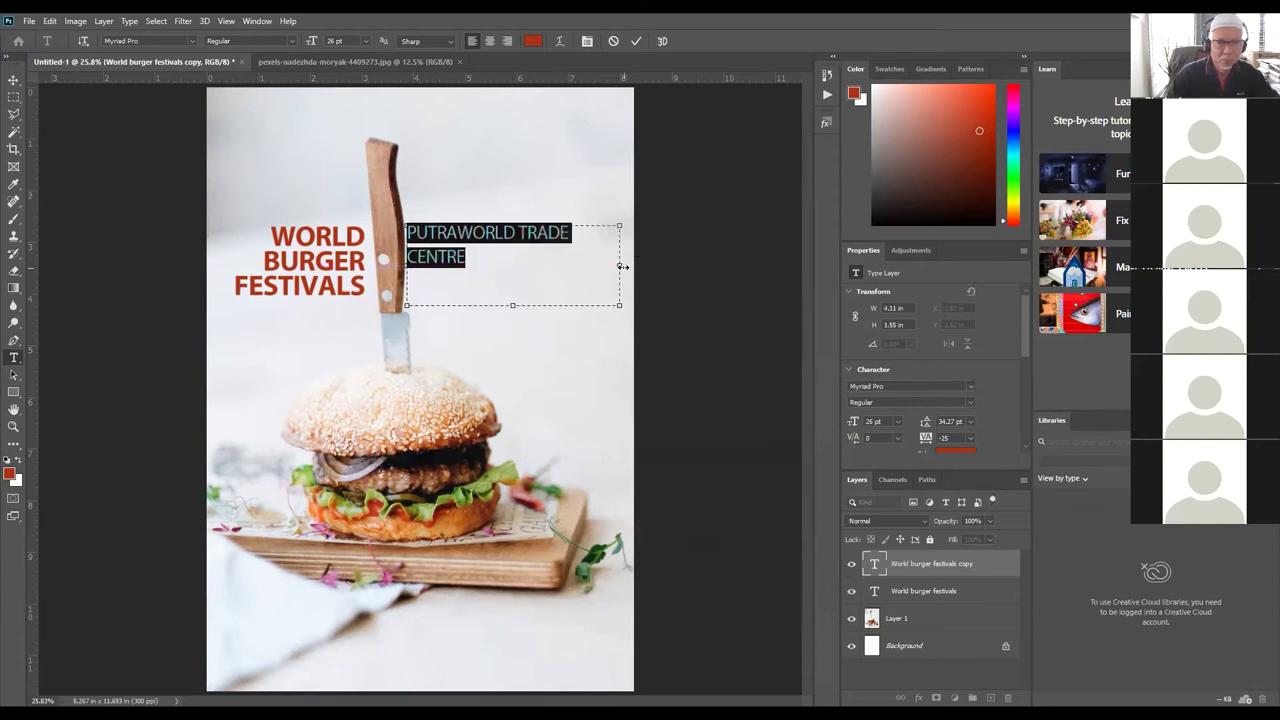
key("ctrl+shift+comma")
key("ctrl+shift+comma")
key("ctrl+shift+comma")
key("ctrl+shift+comma")
key("ctrl+shift+comma")
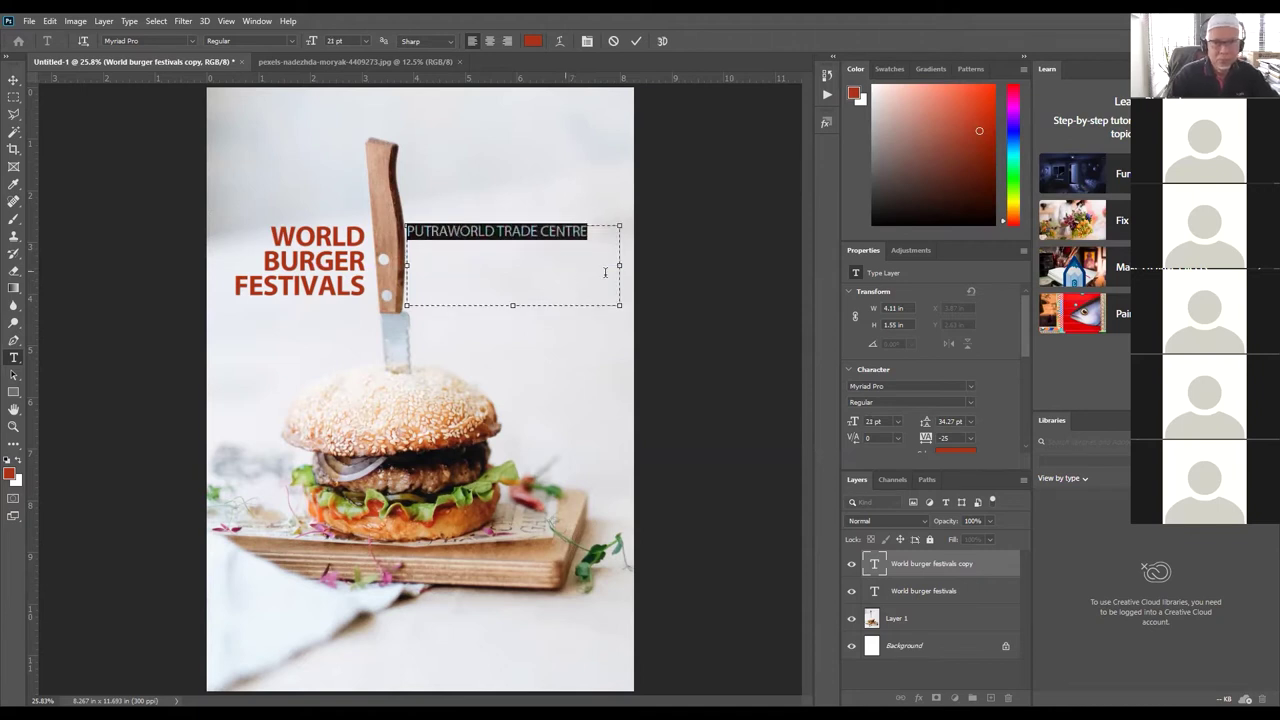
left_click_drag(620, 268, 594, 267)
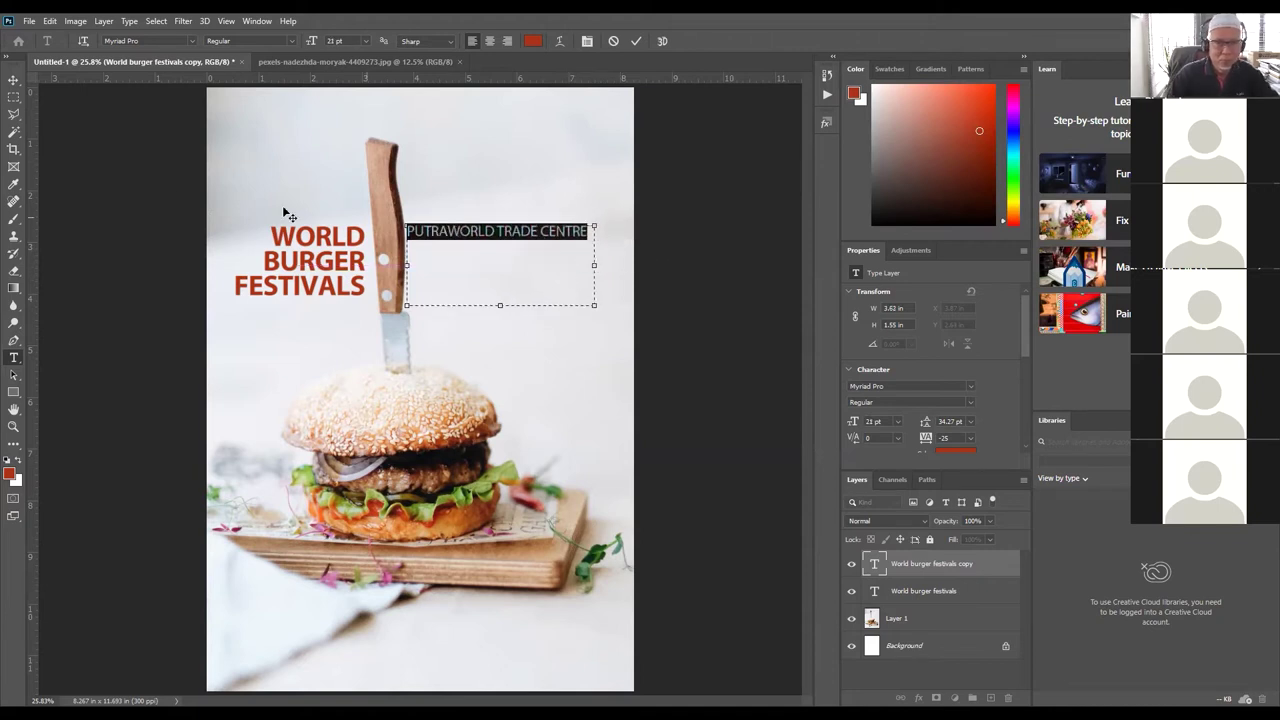
Step: Shift the venue line horizontally away from the knife handle to X 4.13 in, keeping it level with WORLD
left_click(18, 84)
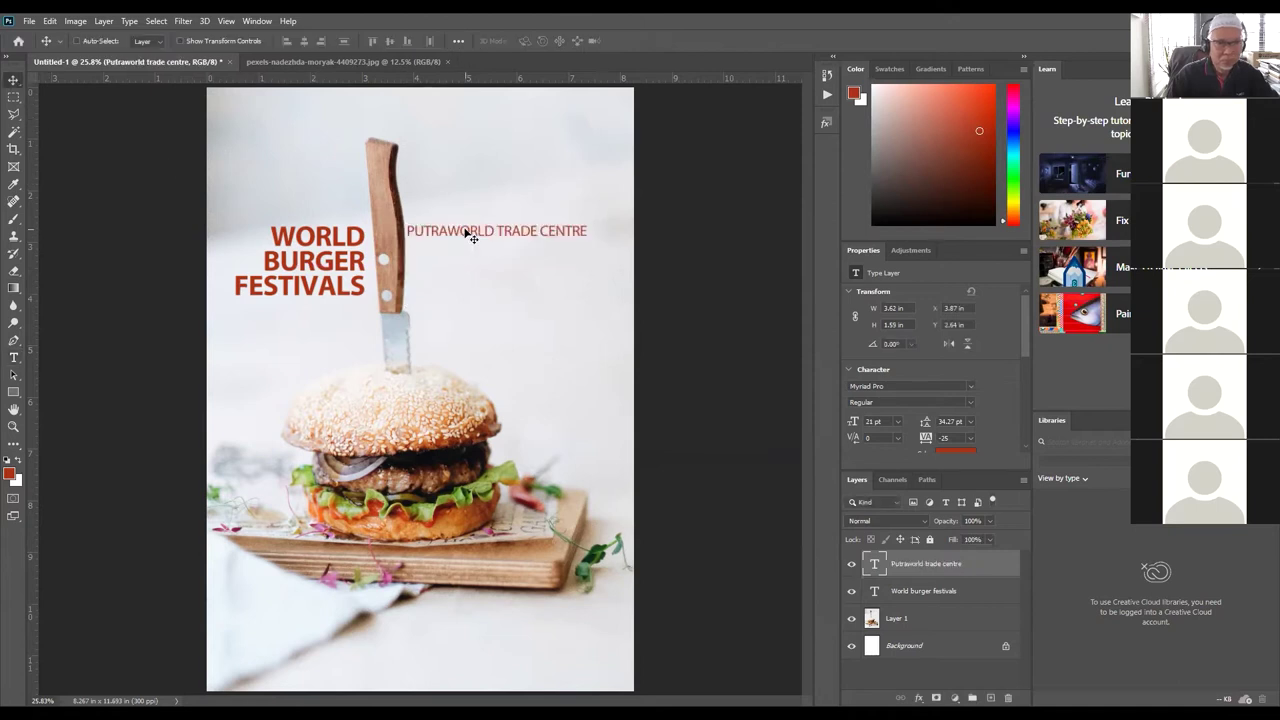
left_click_drag(476, 229, 478, 231)
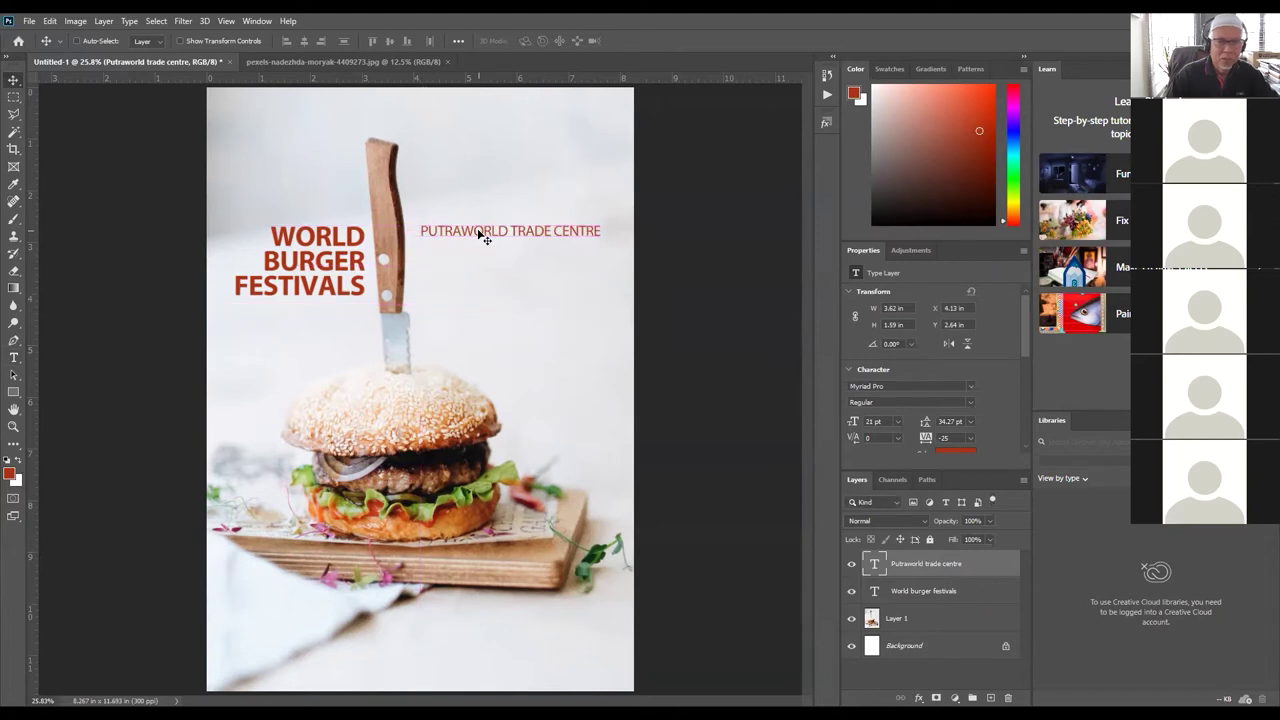
key("ctrl")
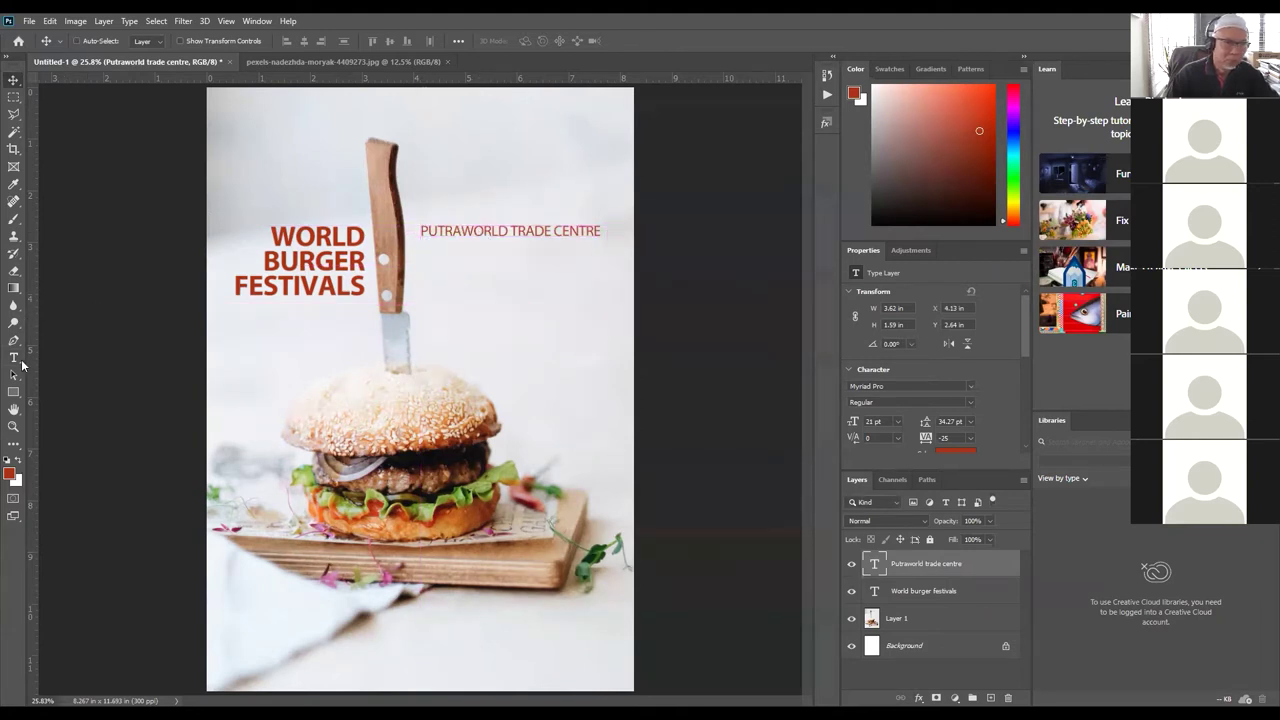
Step: Shorten the venue text box to about 0.27 in high and correct the wording to PUTRA WORLD TRADE CENTRE
left_click(15, 359)
left_click(464, 231)
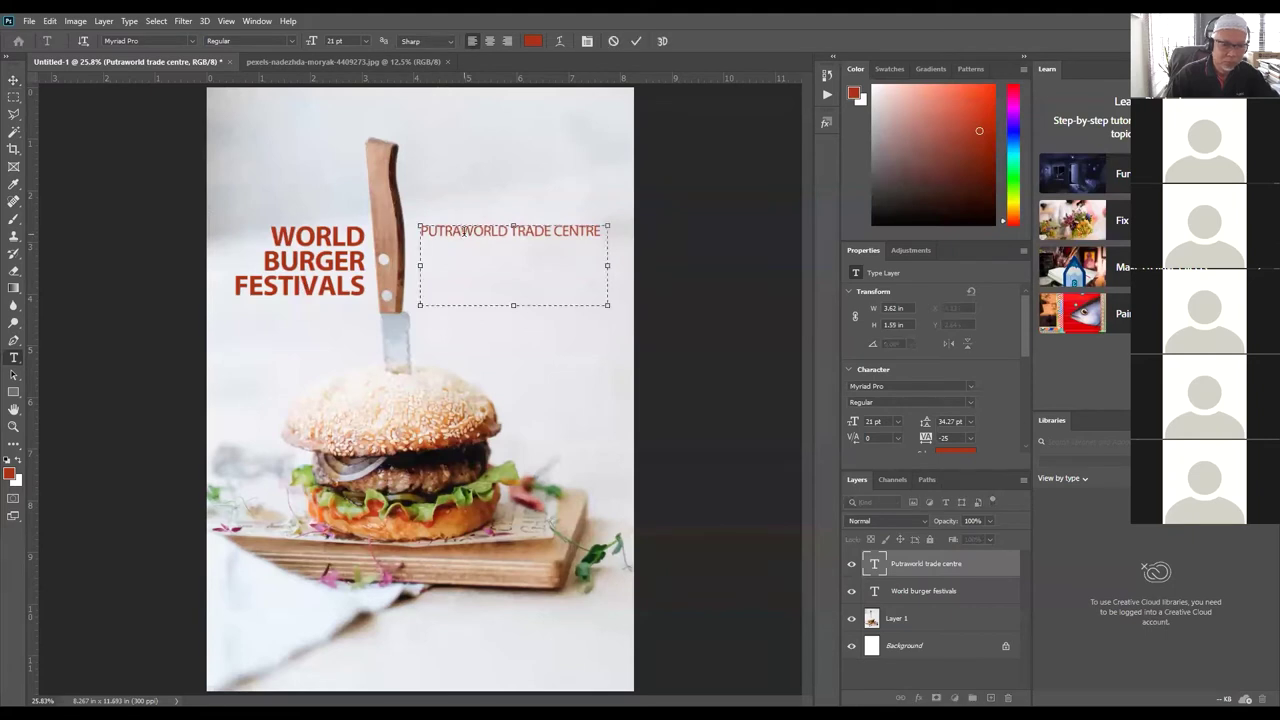
left_click_drag(513, 305, 530, 238)
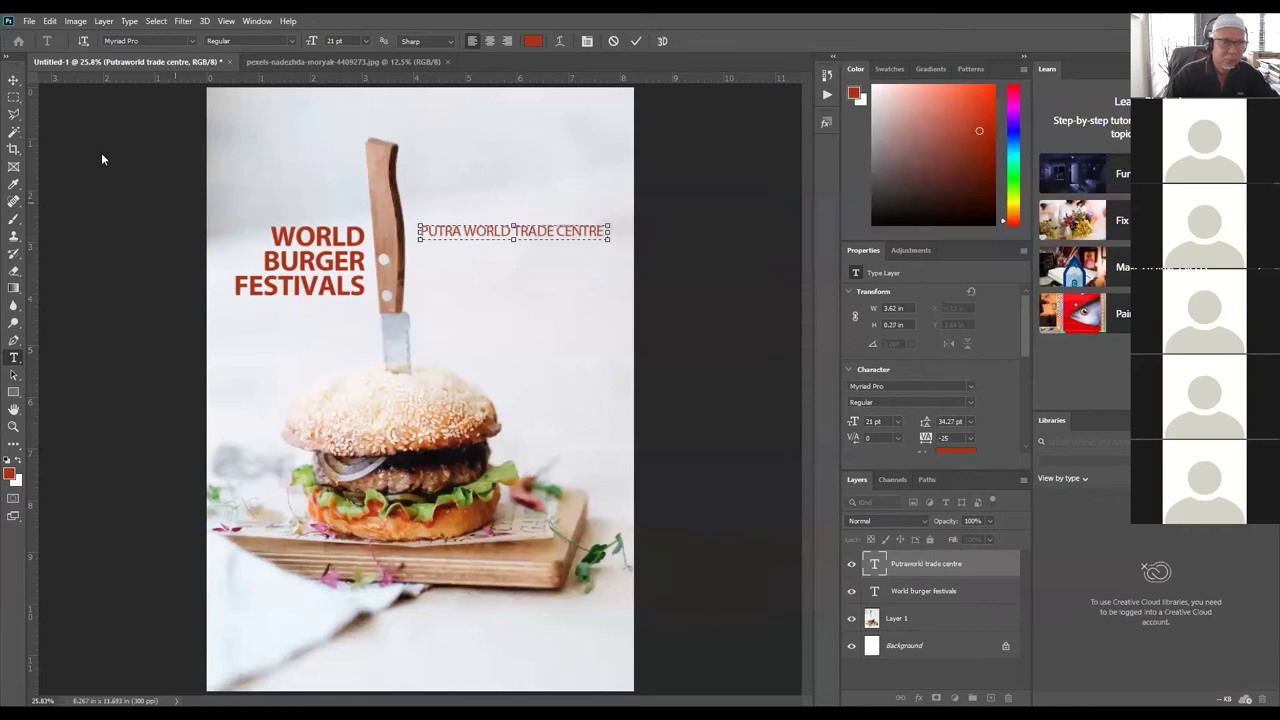
left_click(13, 80)
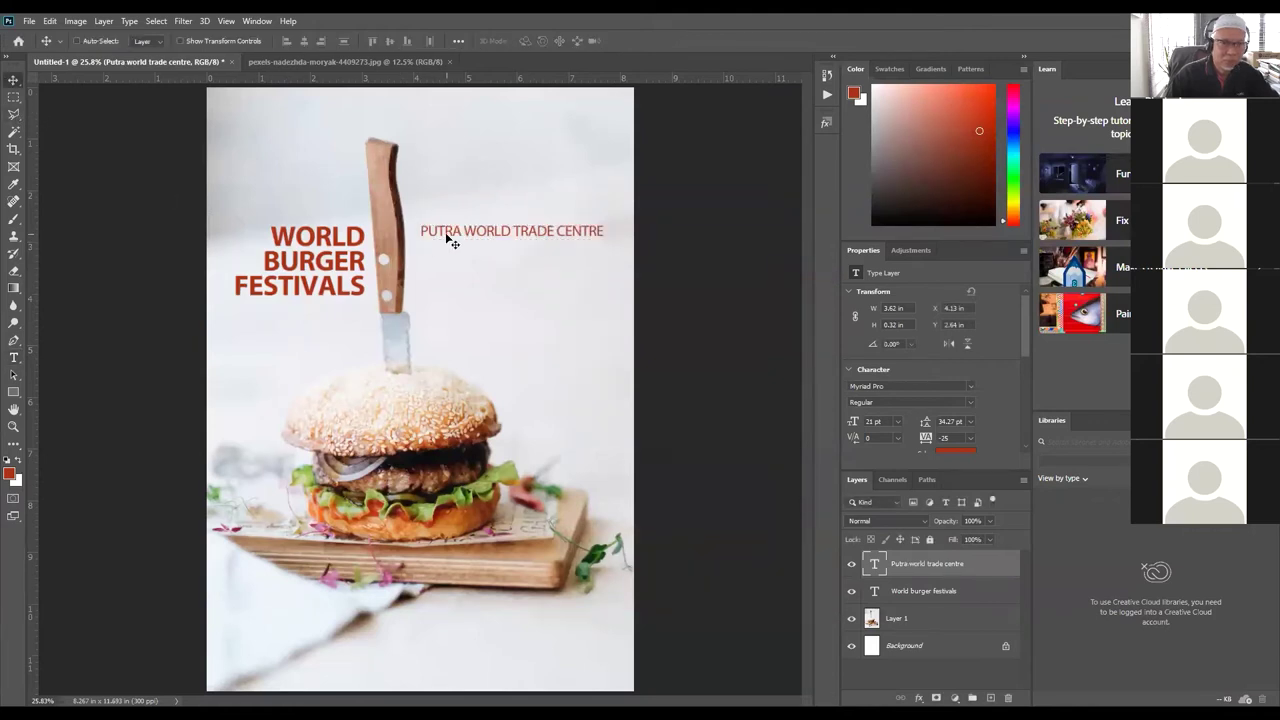
left_click_drag(445, 234, 450, 242)
key("ctrl+z")
key("ctrl+z")
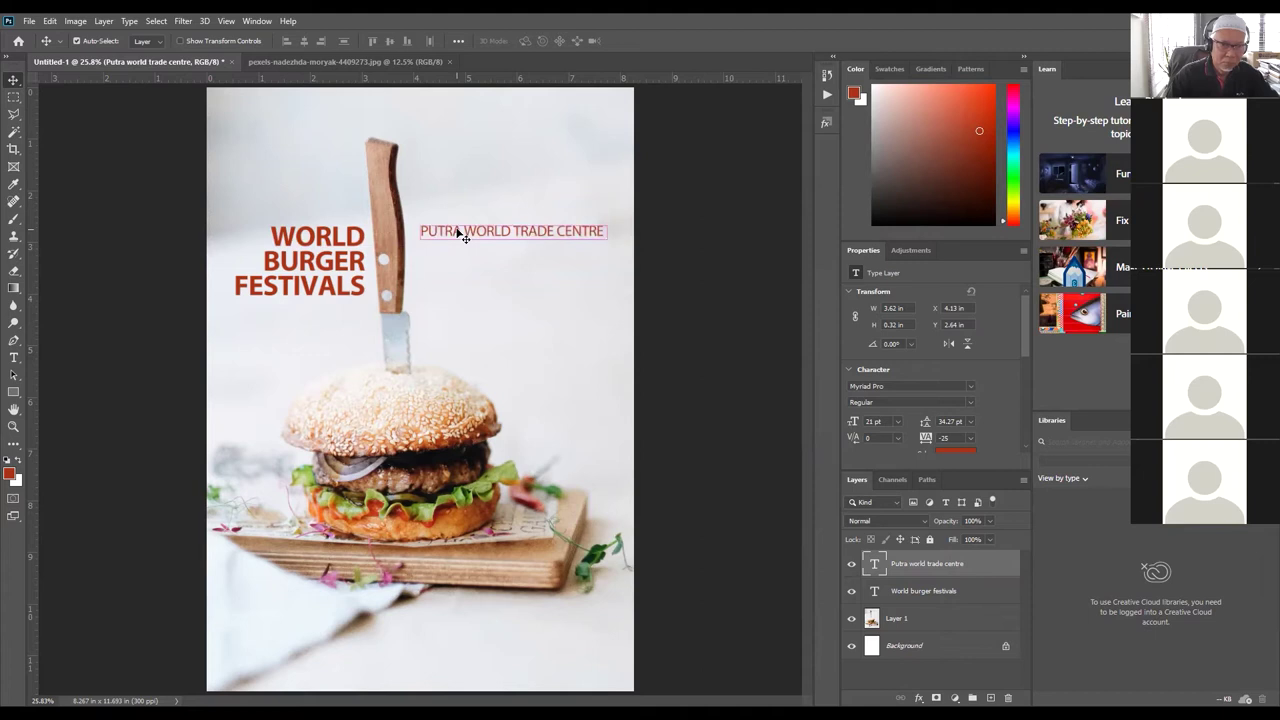
Step: Duplicate the venue line directly beneath the original at Y 2.96 in and turn off All Caps for the copy
key("ctrl")
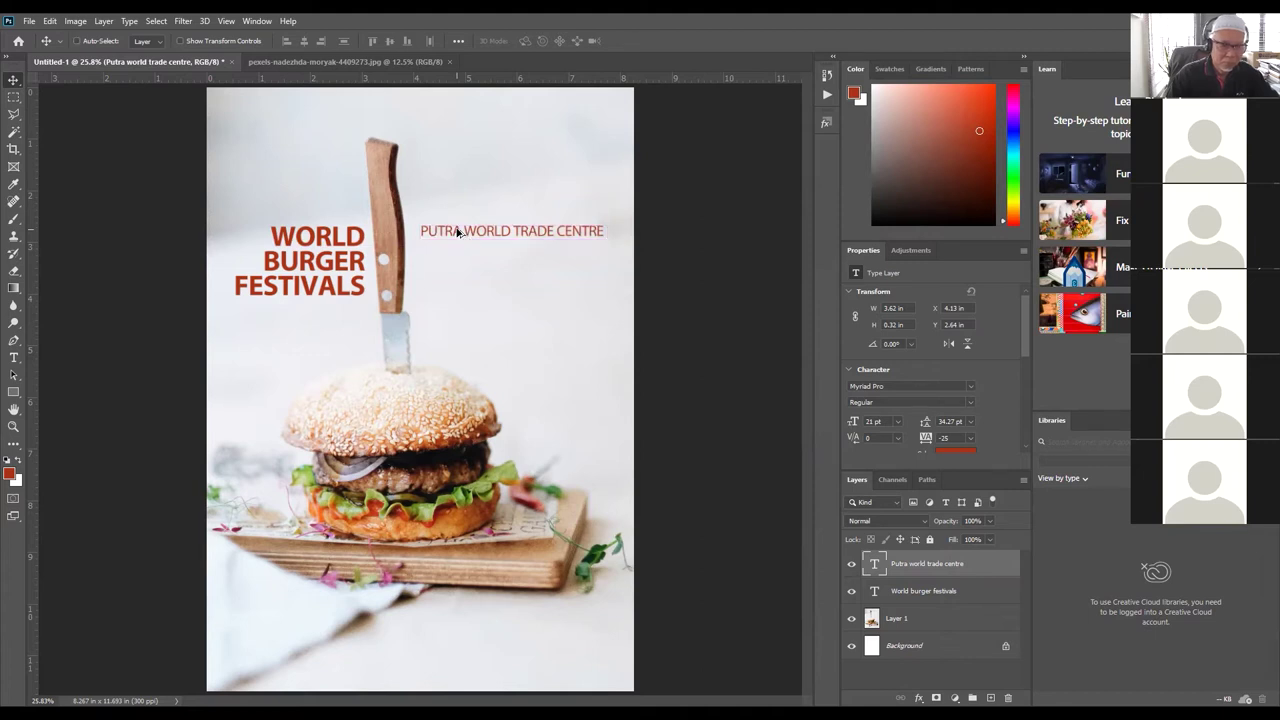
left_click_drag(457, 232, 458, 250)
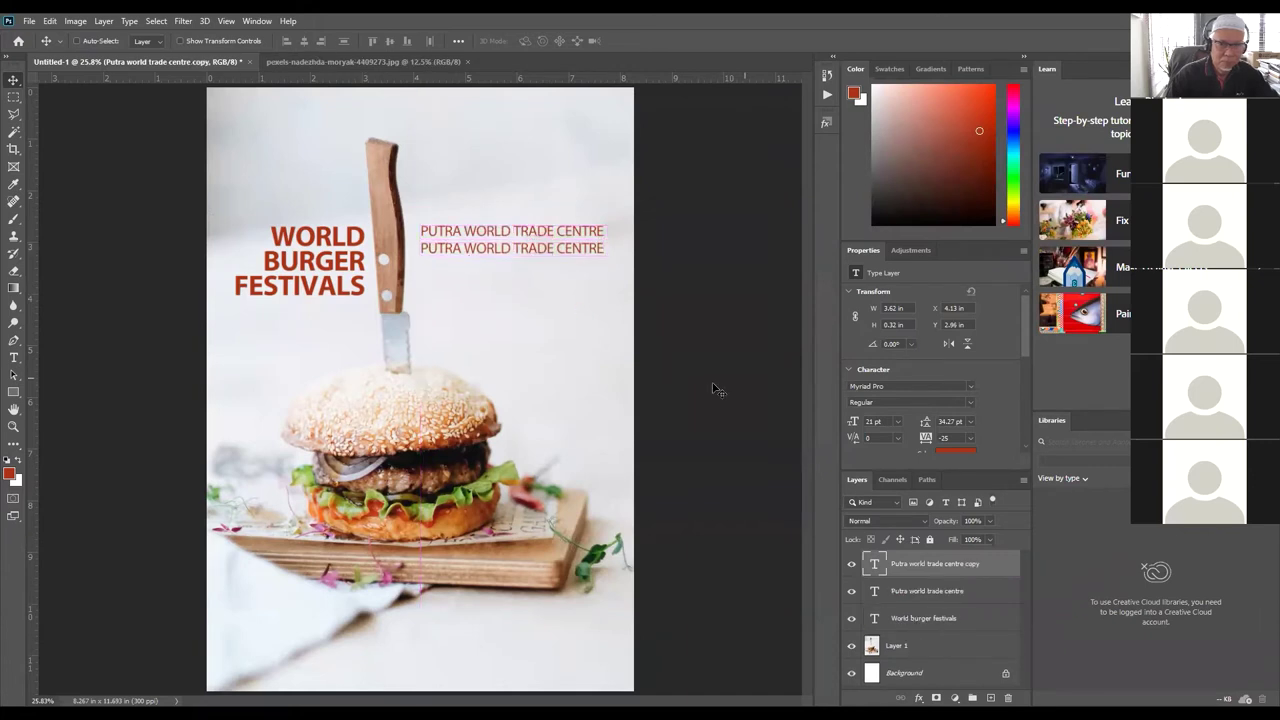
double_click(876, 563)
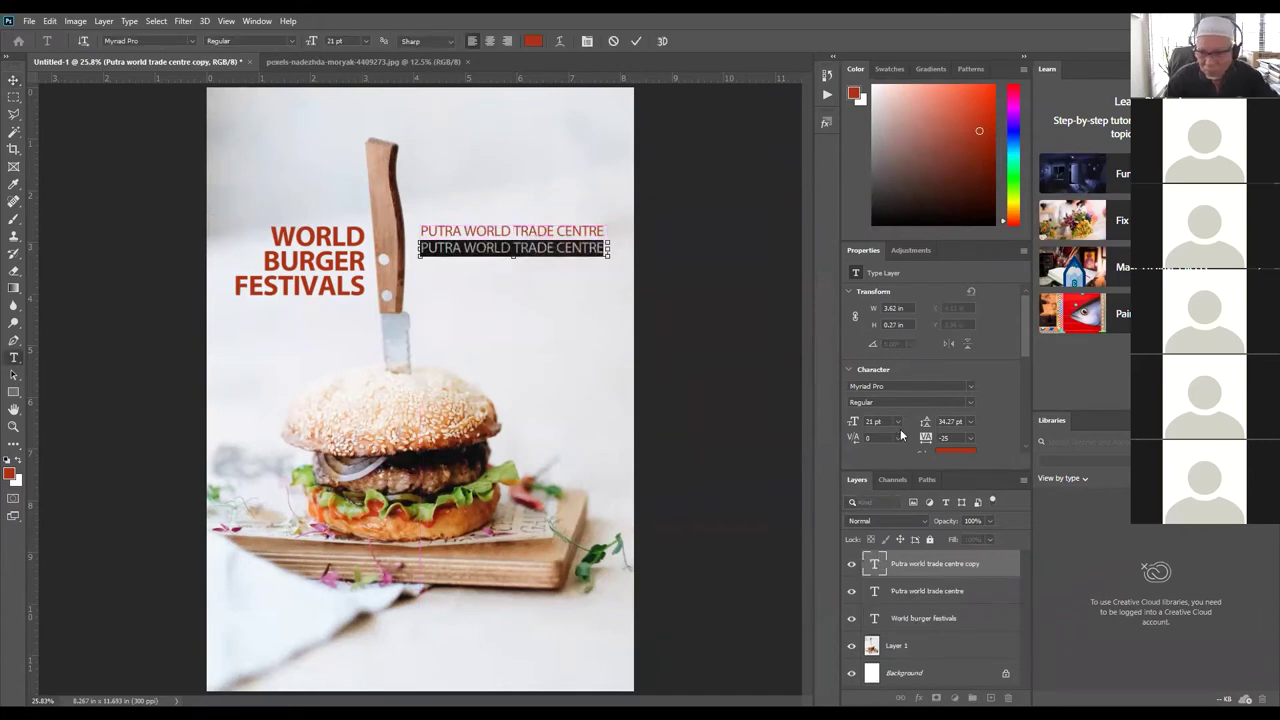
left_click_drag(1025, 316, 1025, 377)
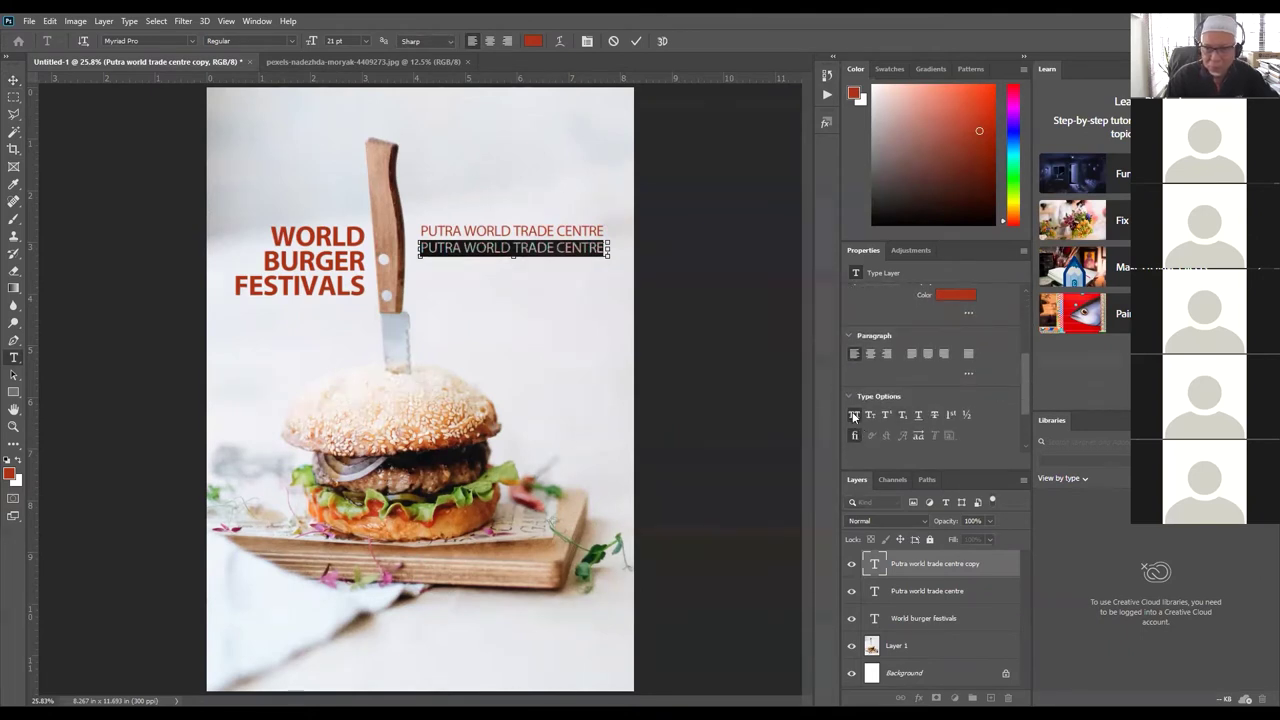
left_click(853, 415)
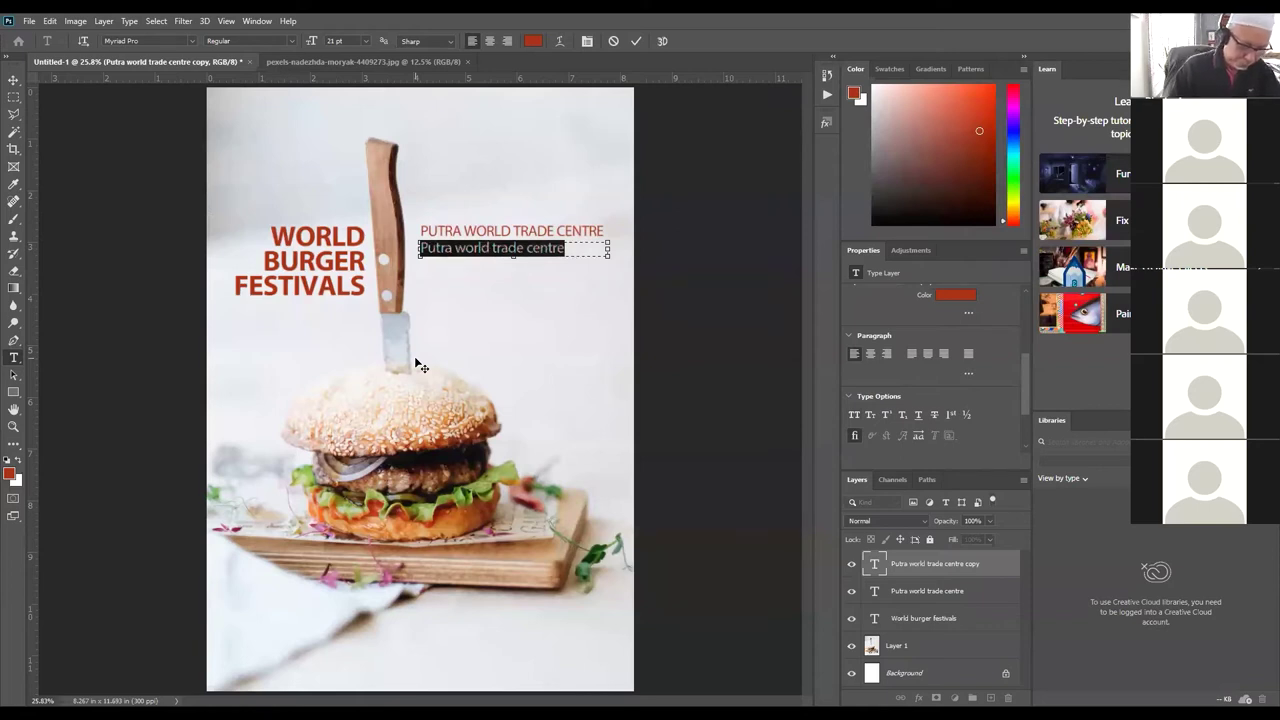
Step: Replace the wording of the duplicated venue line with 31st. December 2020
type("1")
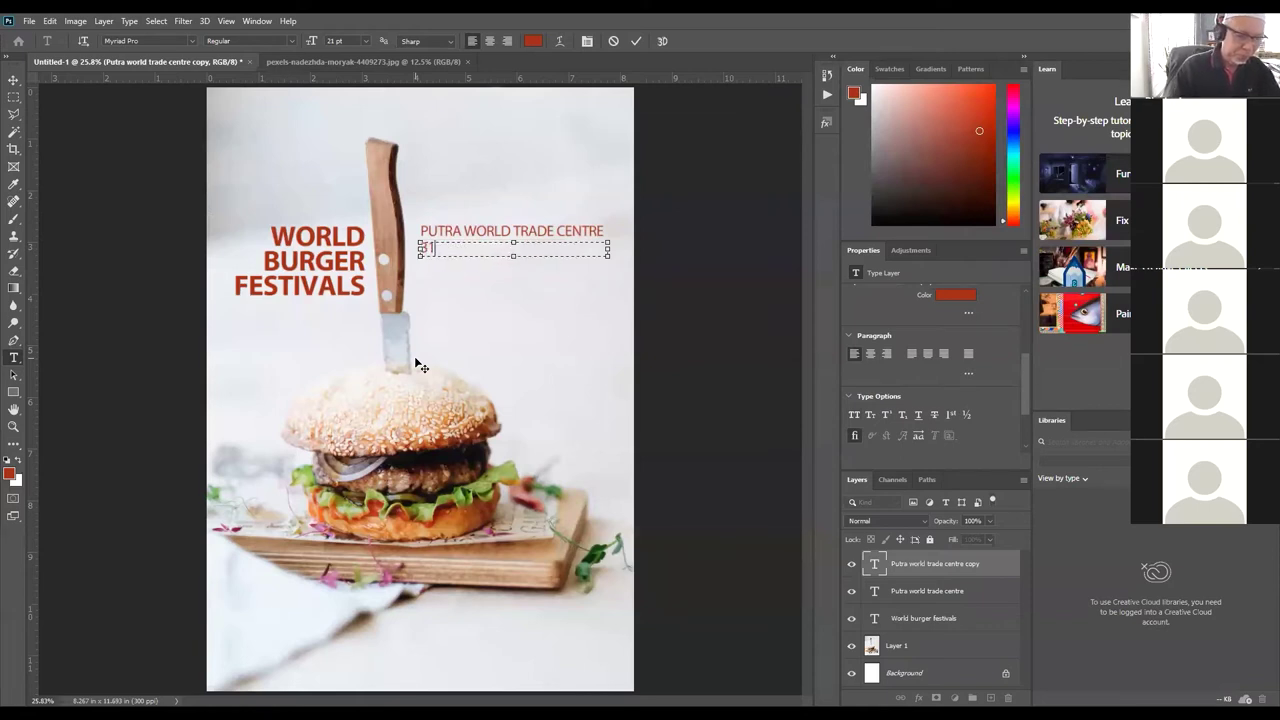
type(" D")
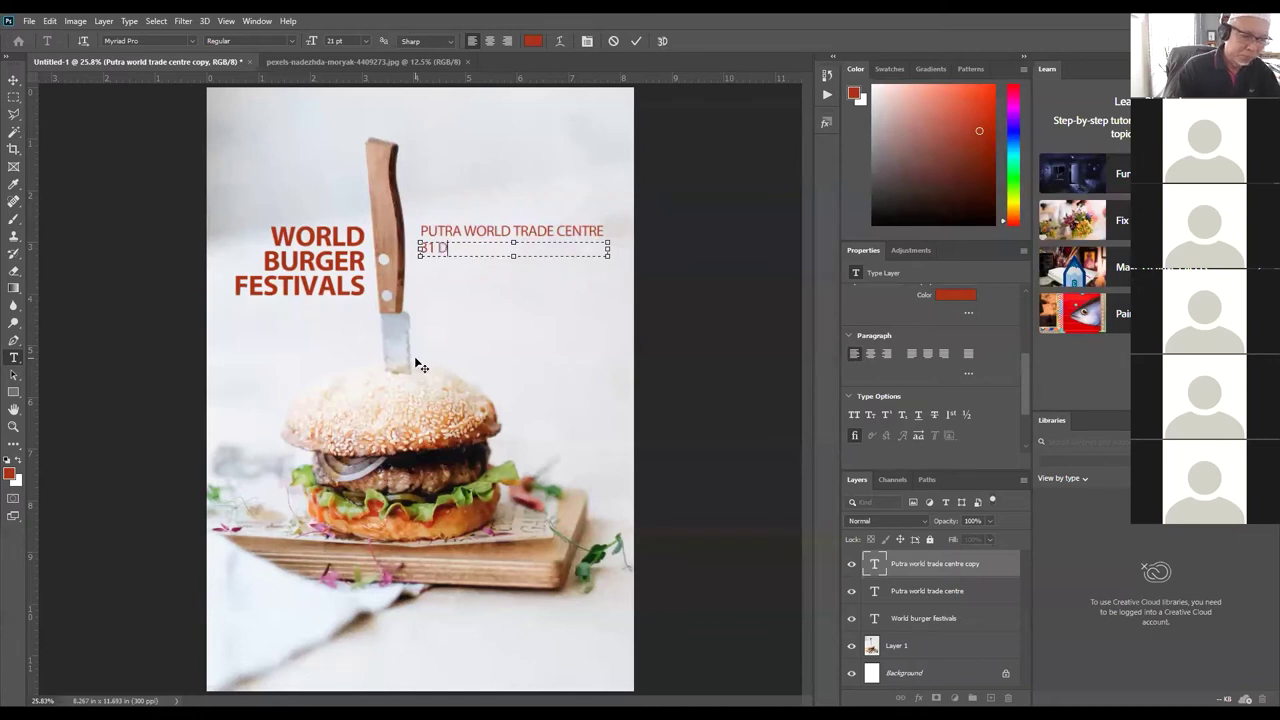
type("ecembe")
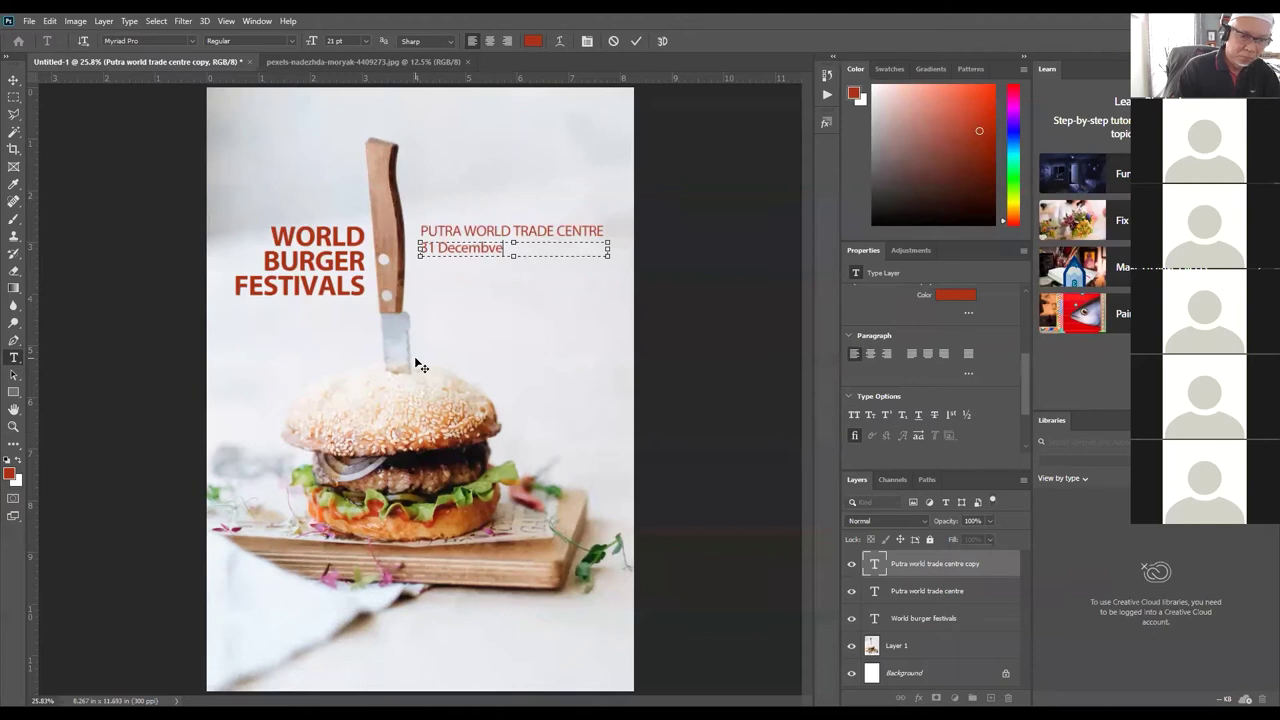
key("BackSpace")
key("BackSpace")
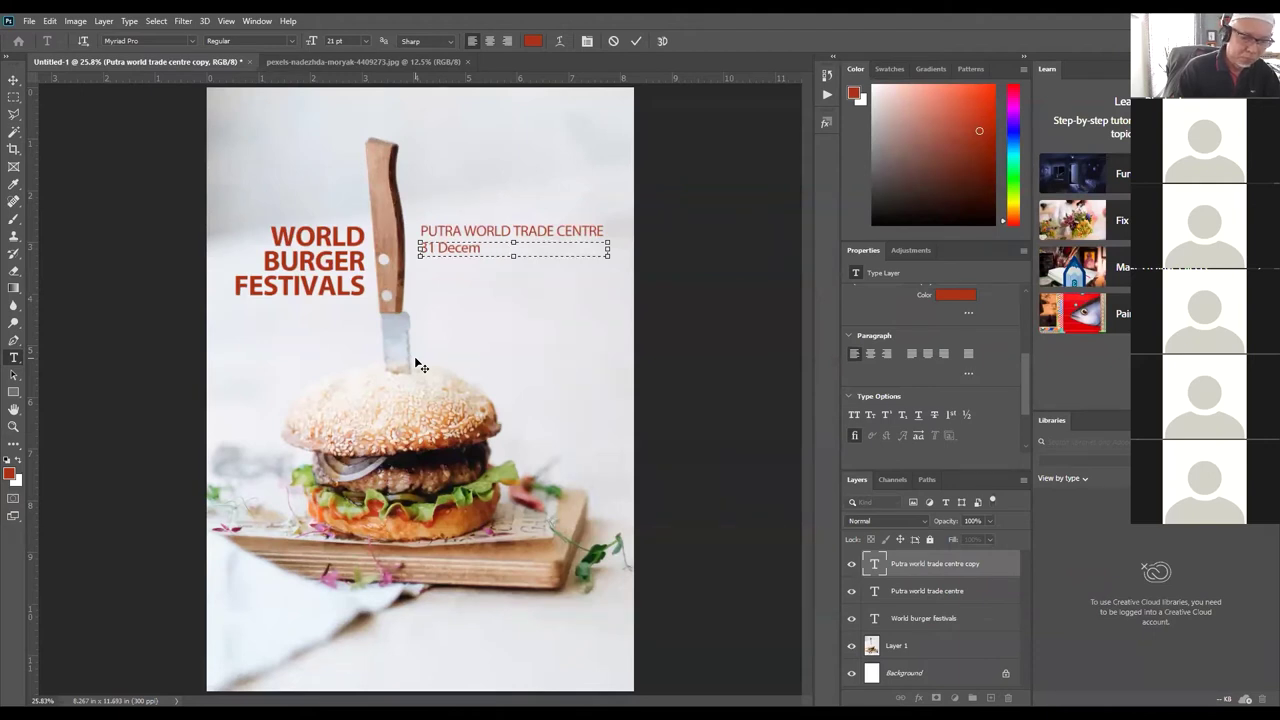
key("BackSpace")
key("BackSpace")
key("BackSpace")
key("BackSpace")
key("BackSpace")
key("BackSpace")
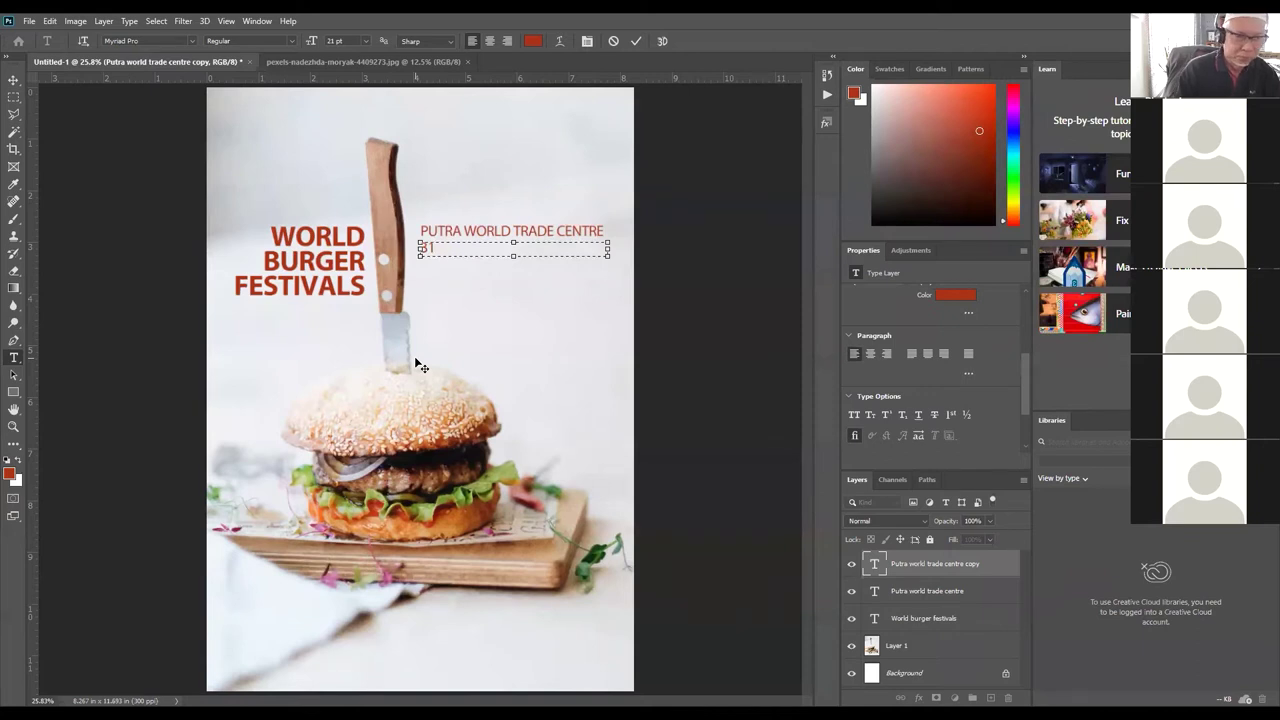
type("st. D")
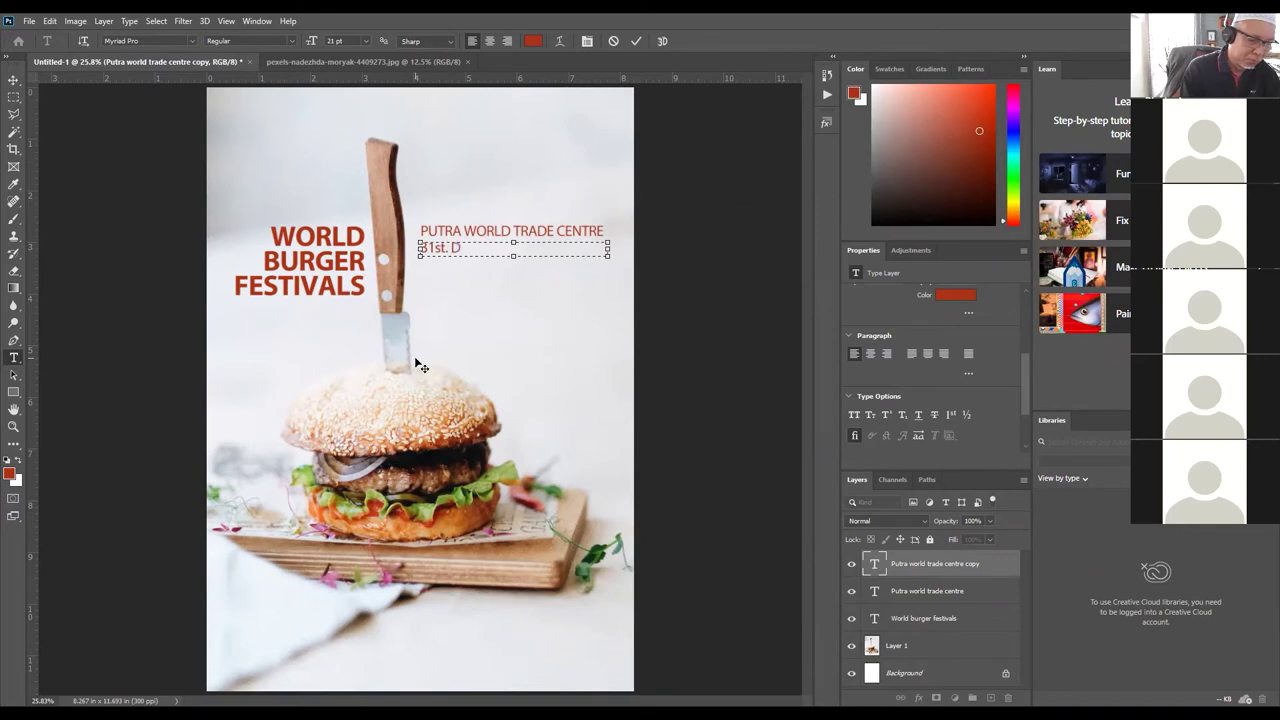
type("ecemb")
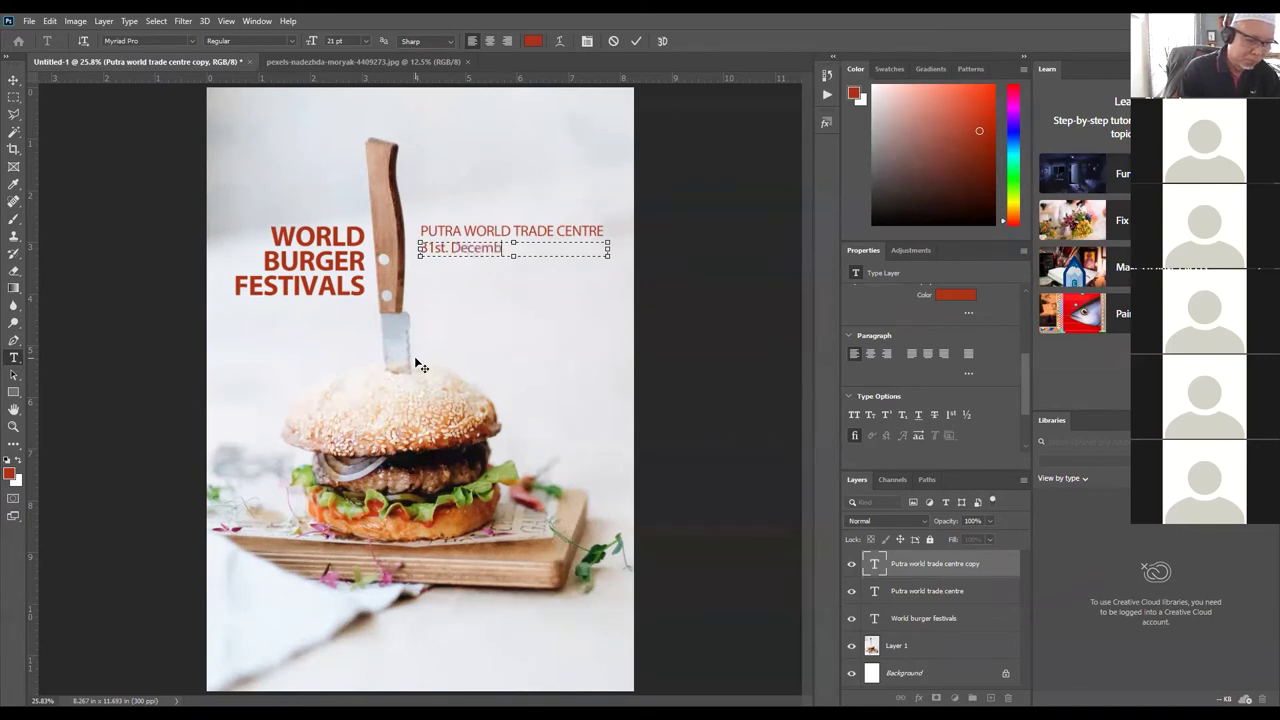
type("er 2020")
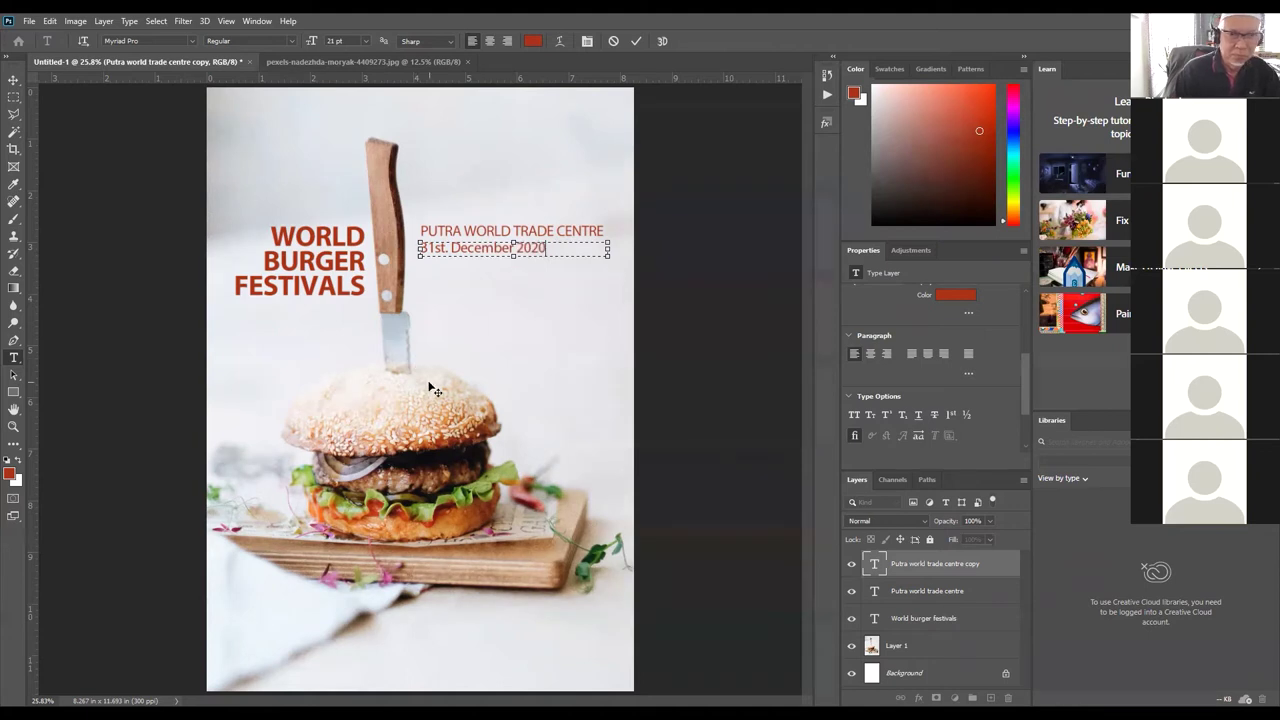
Step: Extend the date text box downward and add a second line reading 10.00 am - 10.00 pm
left_click_drag(514, 256, 532, 305)
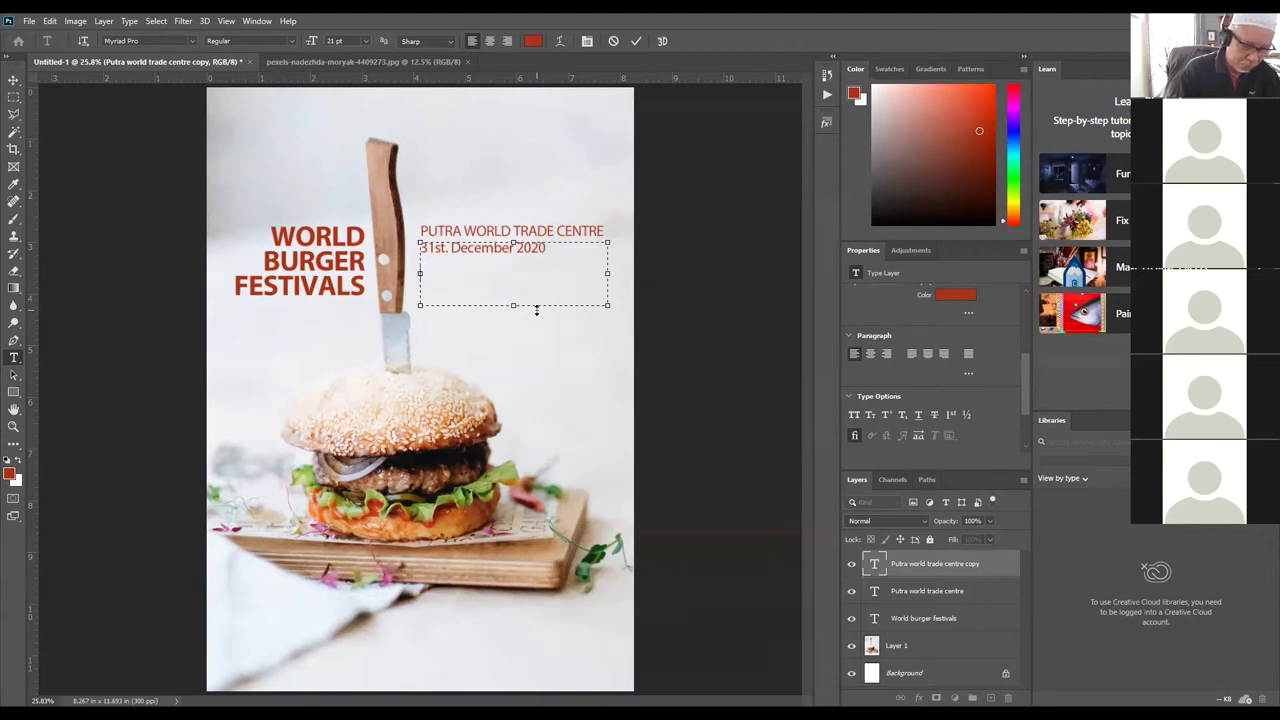
type("@")
key("BackSpace")
type("10.00 am - 10.00")
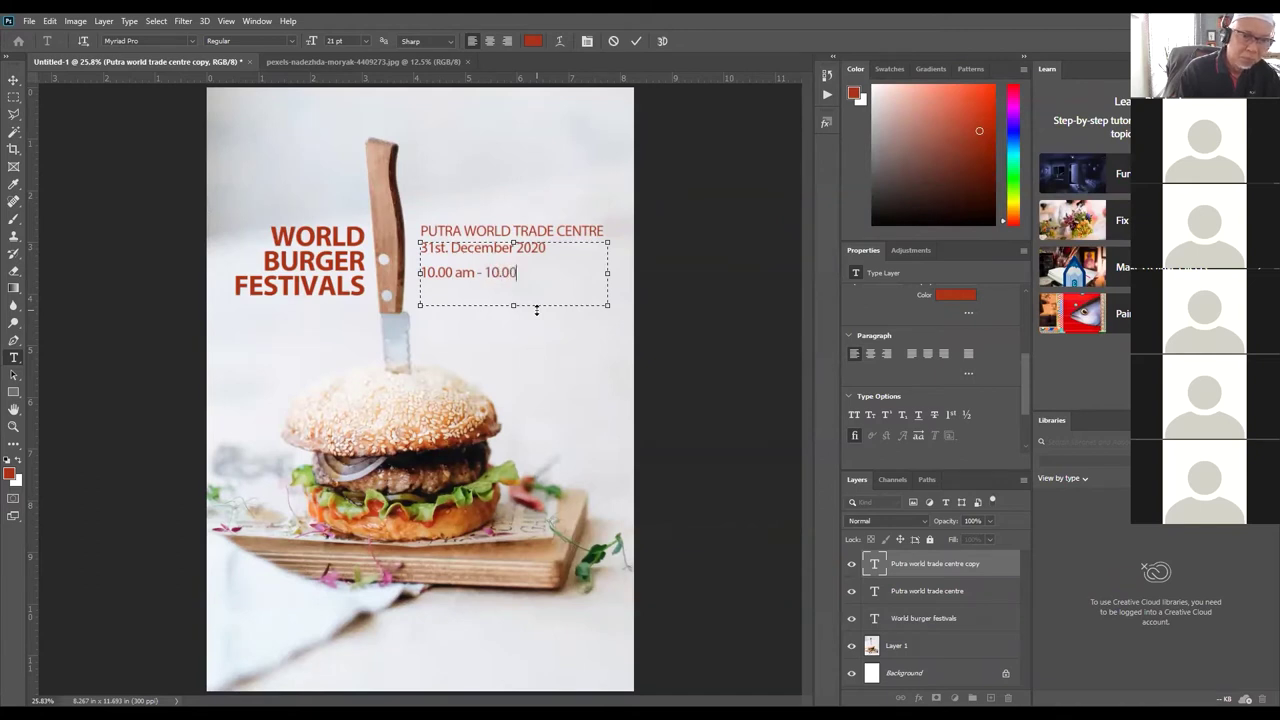
type(" pm")
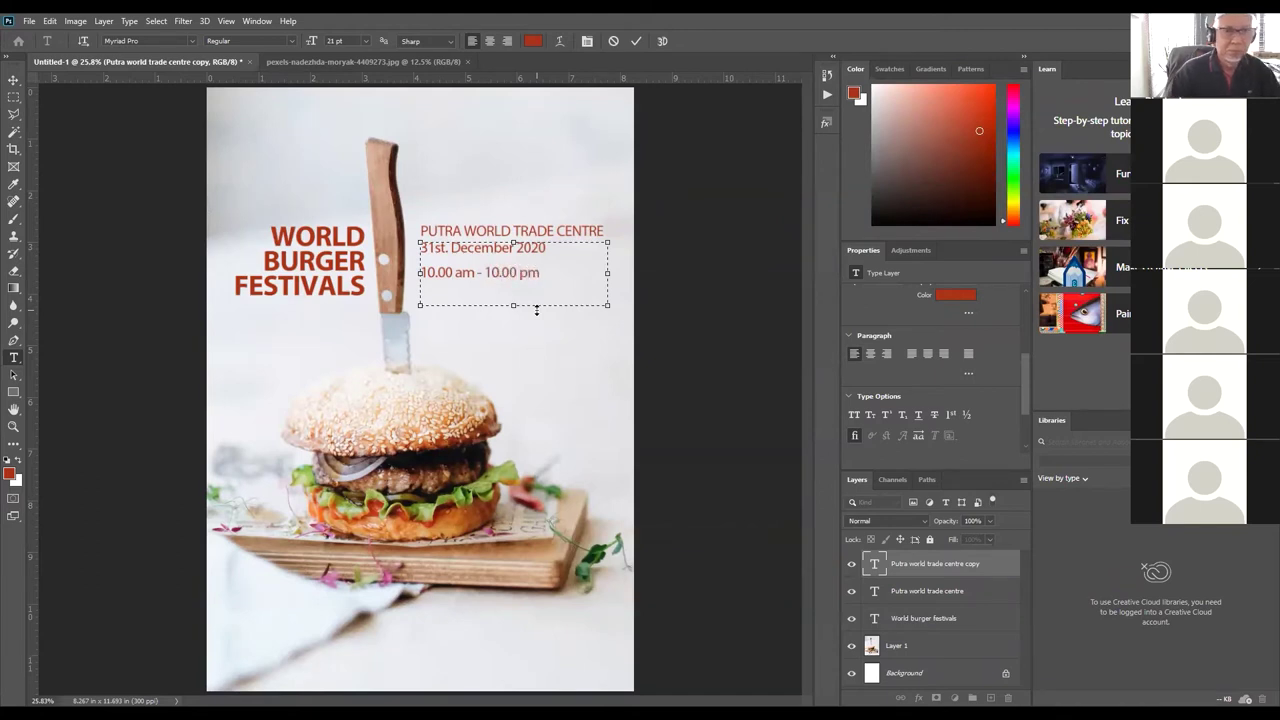
Step: Tighten the leading of the date and time lines to 20.27 pt and shorten their text box to about 0.74 in high
key("ctrl+a")
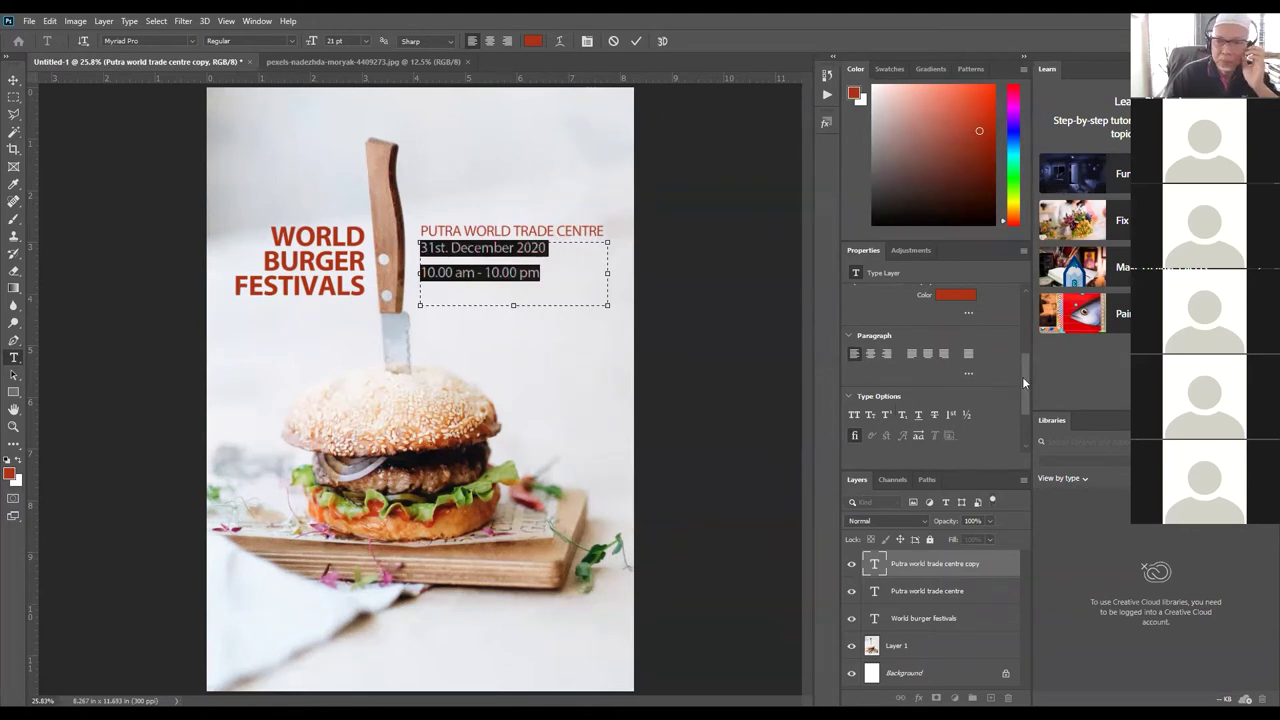
left_click_drag(1022, 376, 1024, 343)
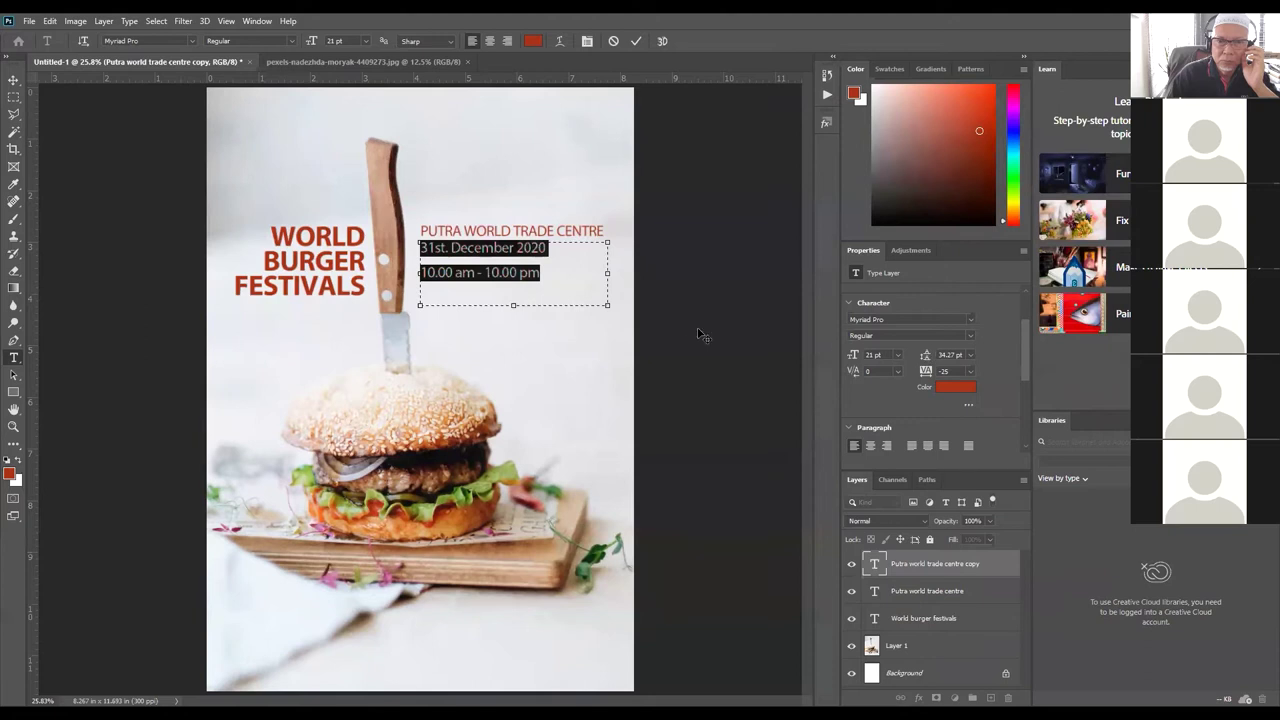
left_click(598, 286)
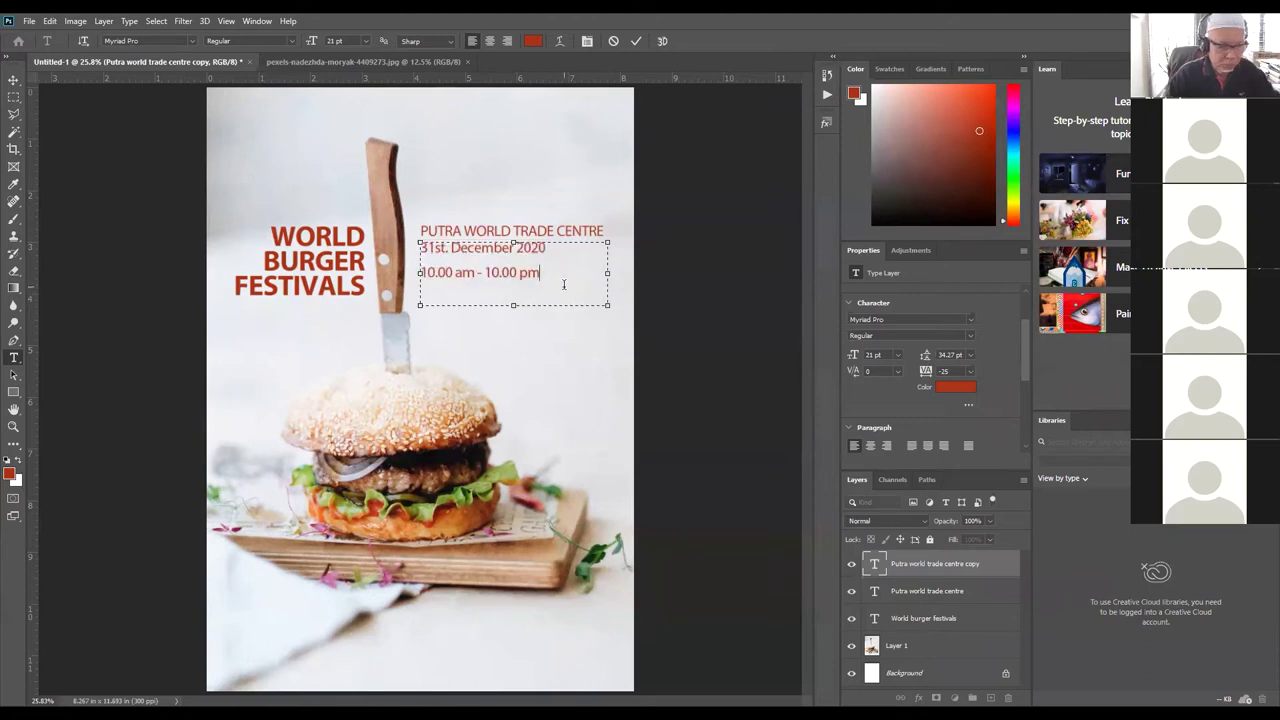
key("ctrl+a")
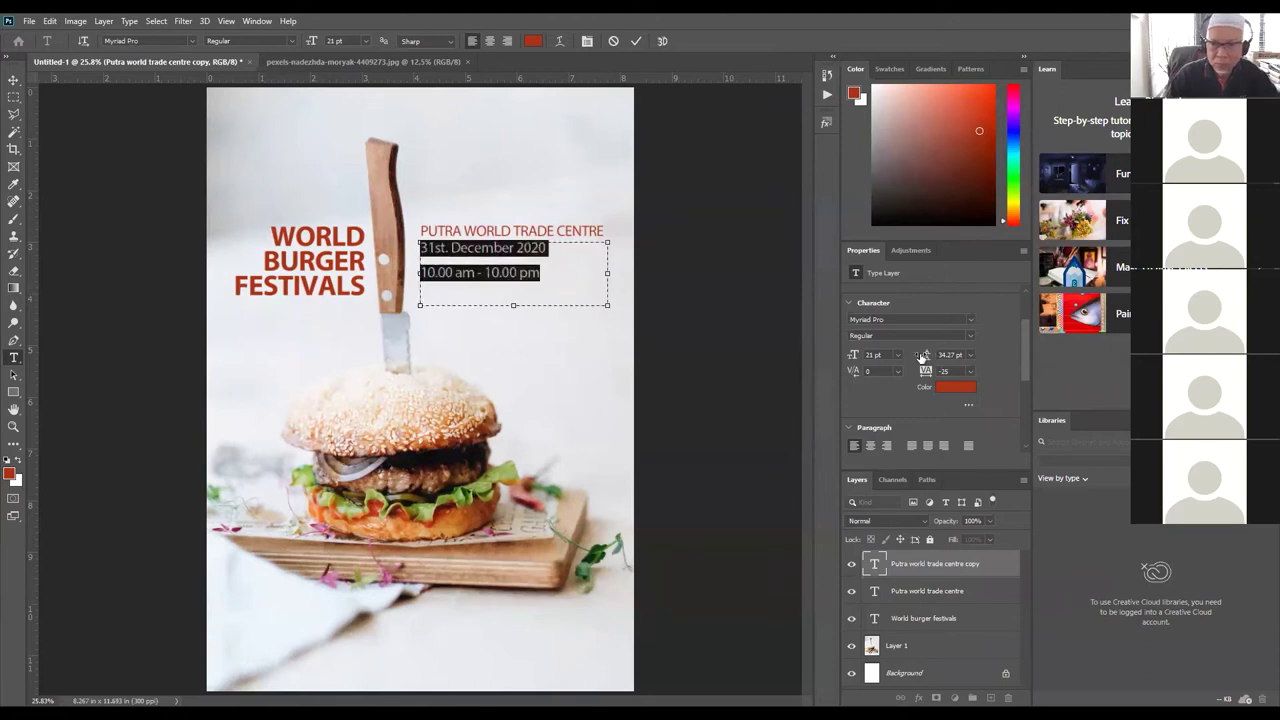
left_click_drag(921, 357, 911, 358)
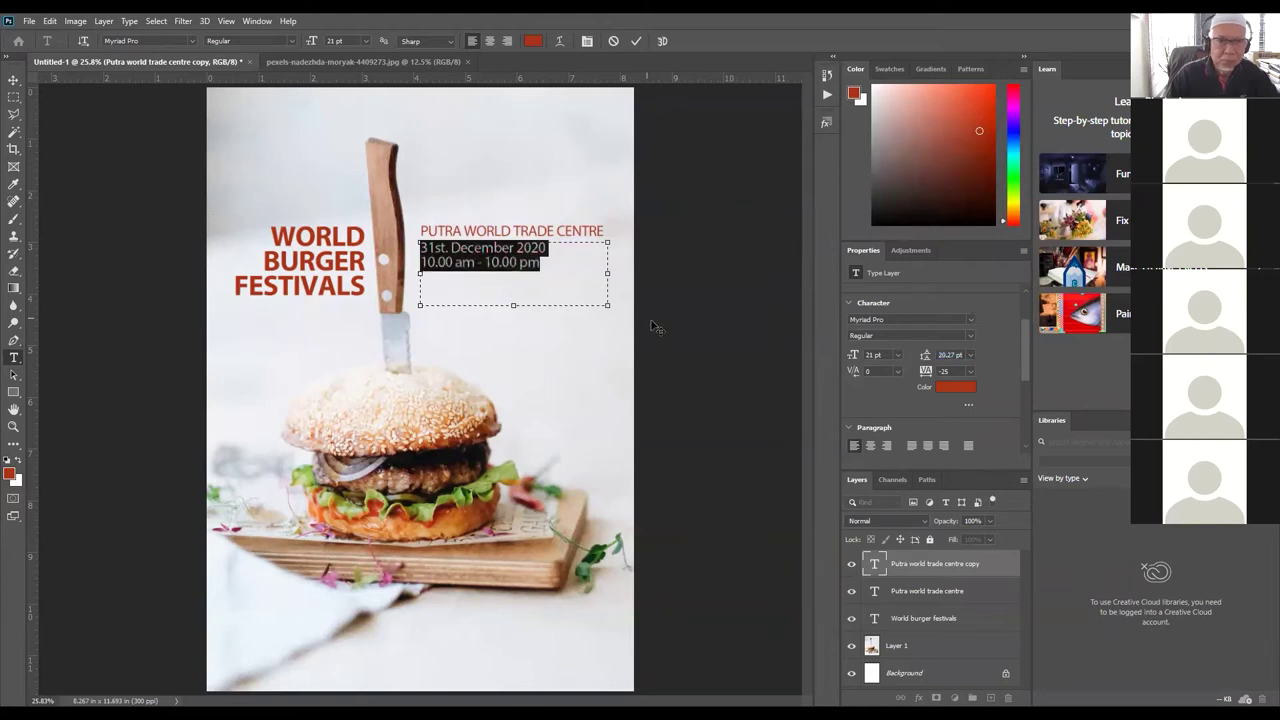
left_click_drag(521, 310, 521, 280)
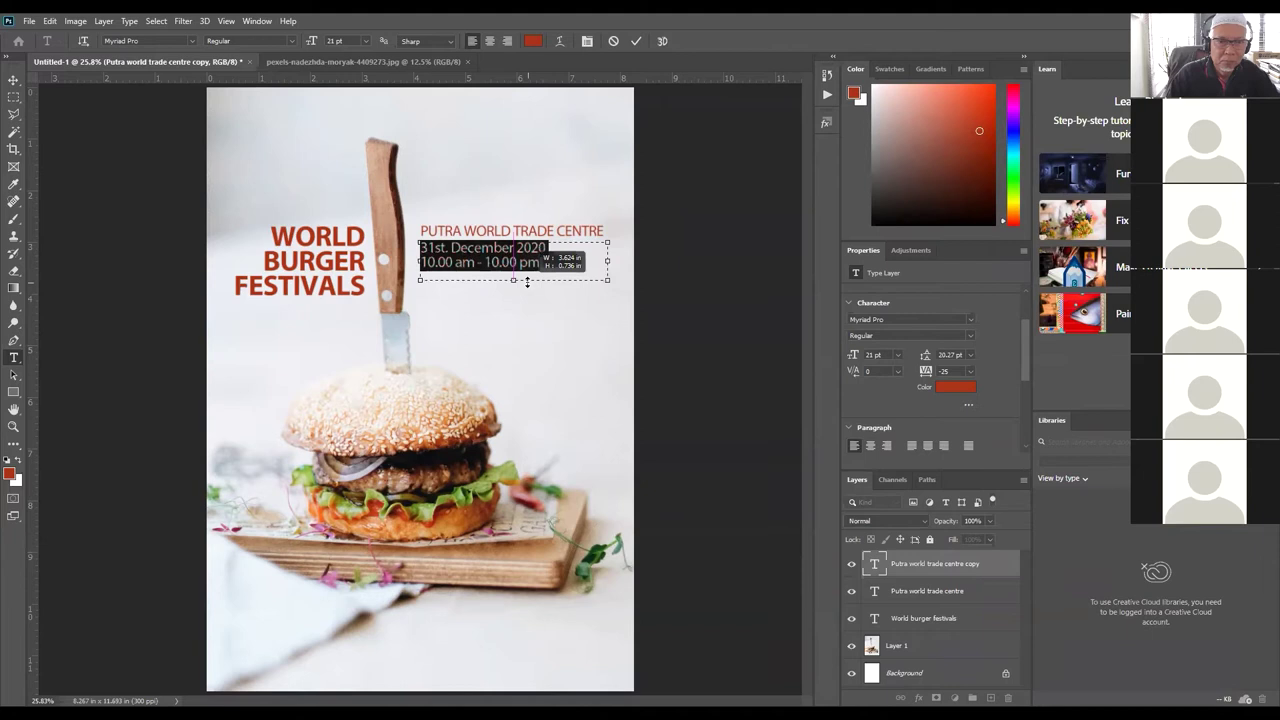
left_click(13, 80)
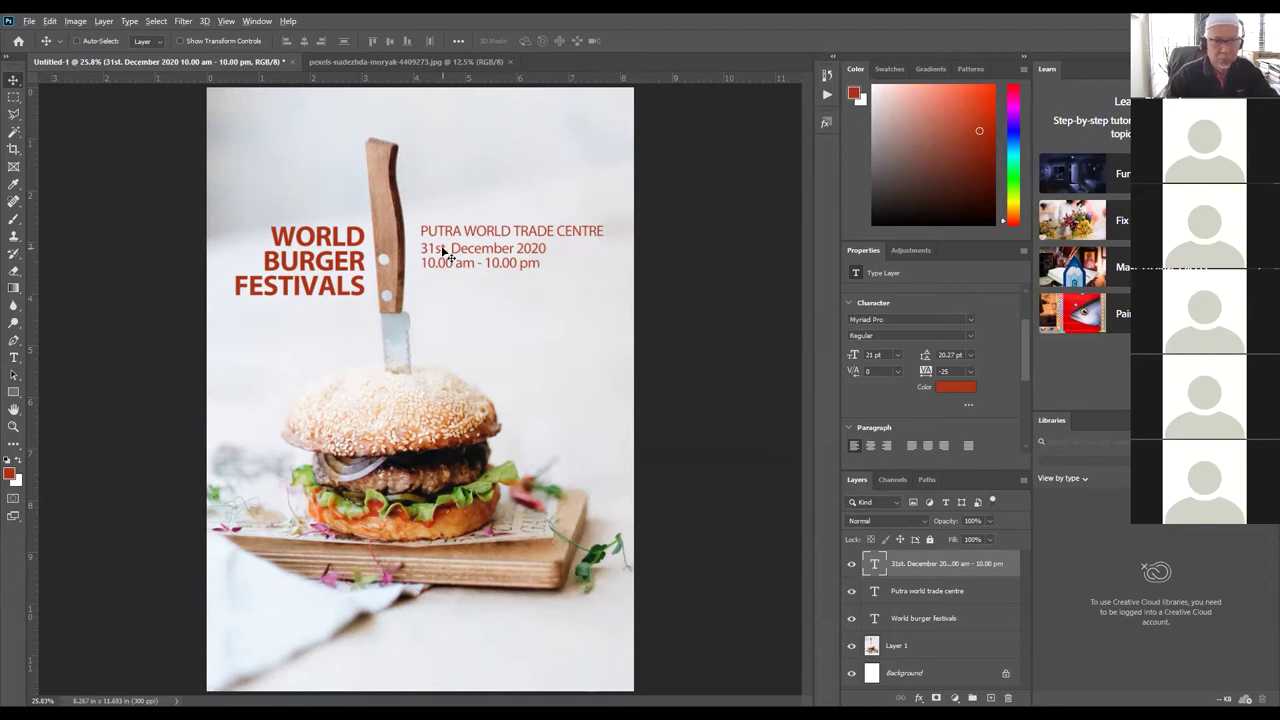
Step: Duplicate the date and time block directly beneath the original, heighten the copy's text box and replace its content with Lorem ipsum placeholder text
left_click_drag(443, 251, 435, 288)
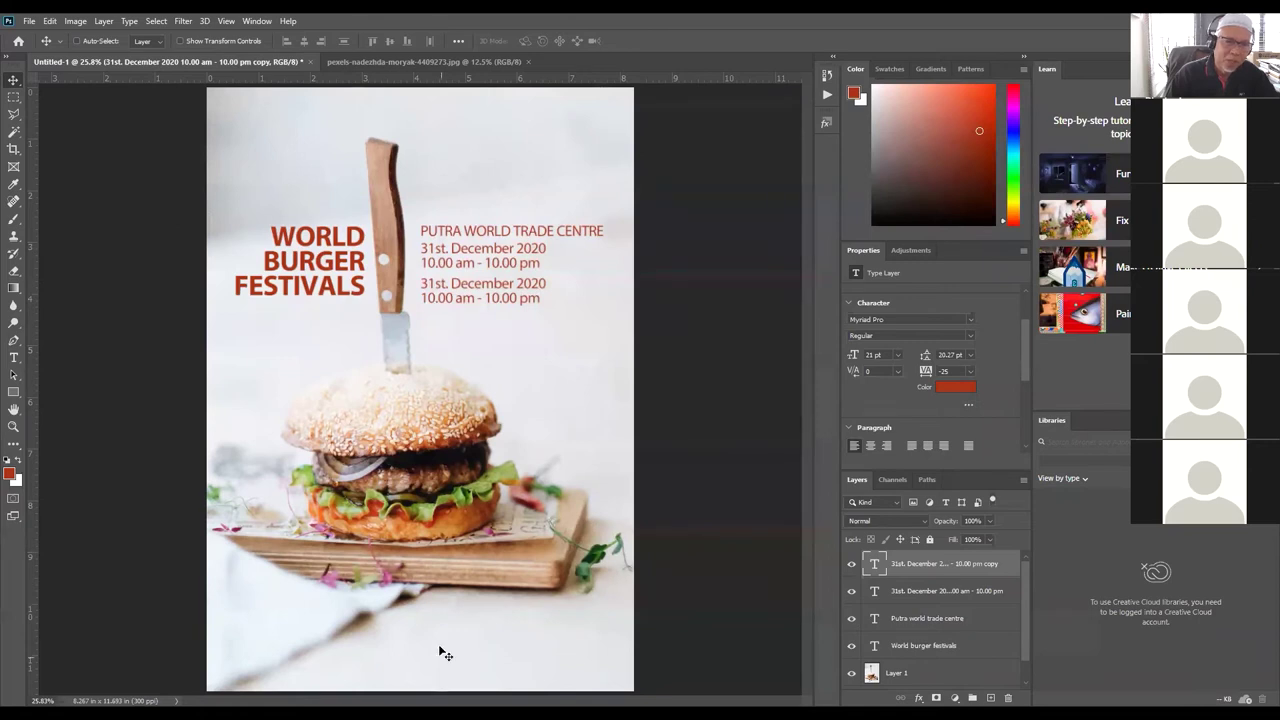
left_click(13, 358)
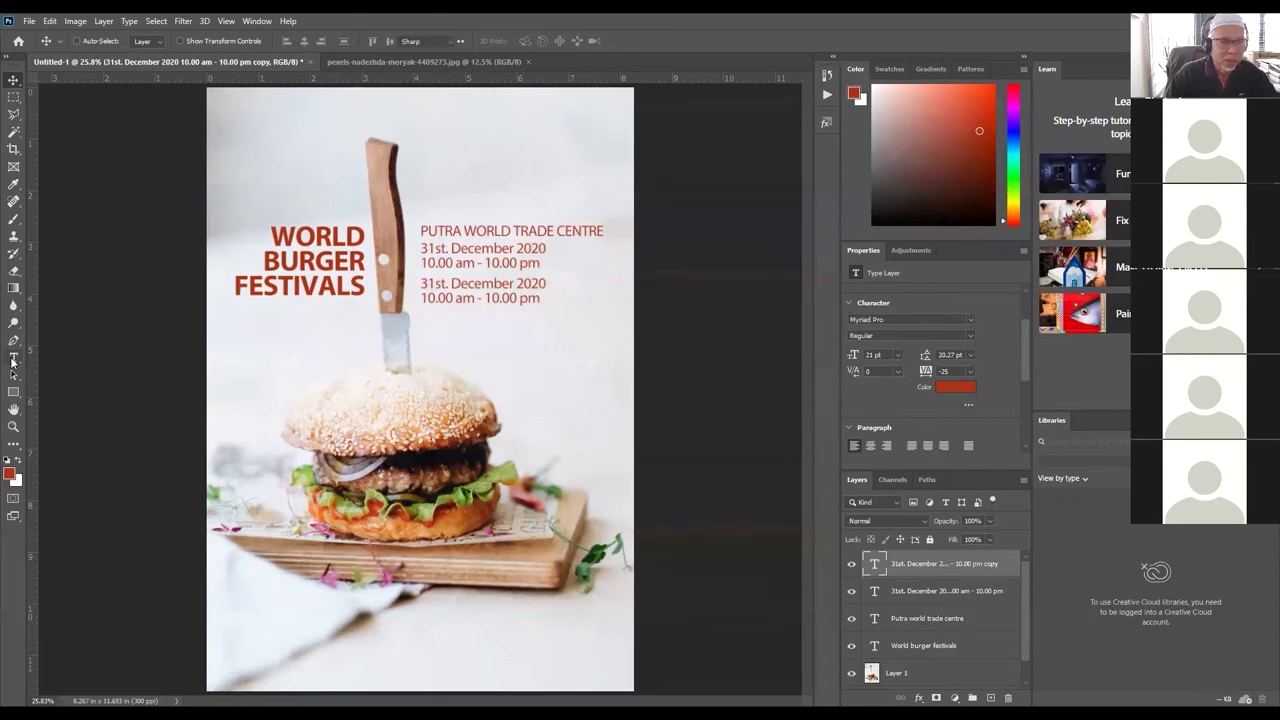
double_click(490, 287)
key("ctrl+a")
left_click_drag(513, 317, 513, 367)
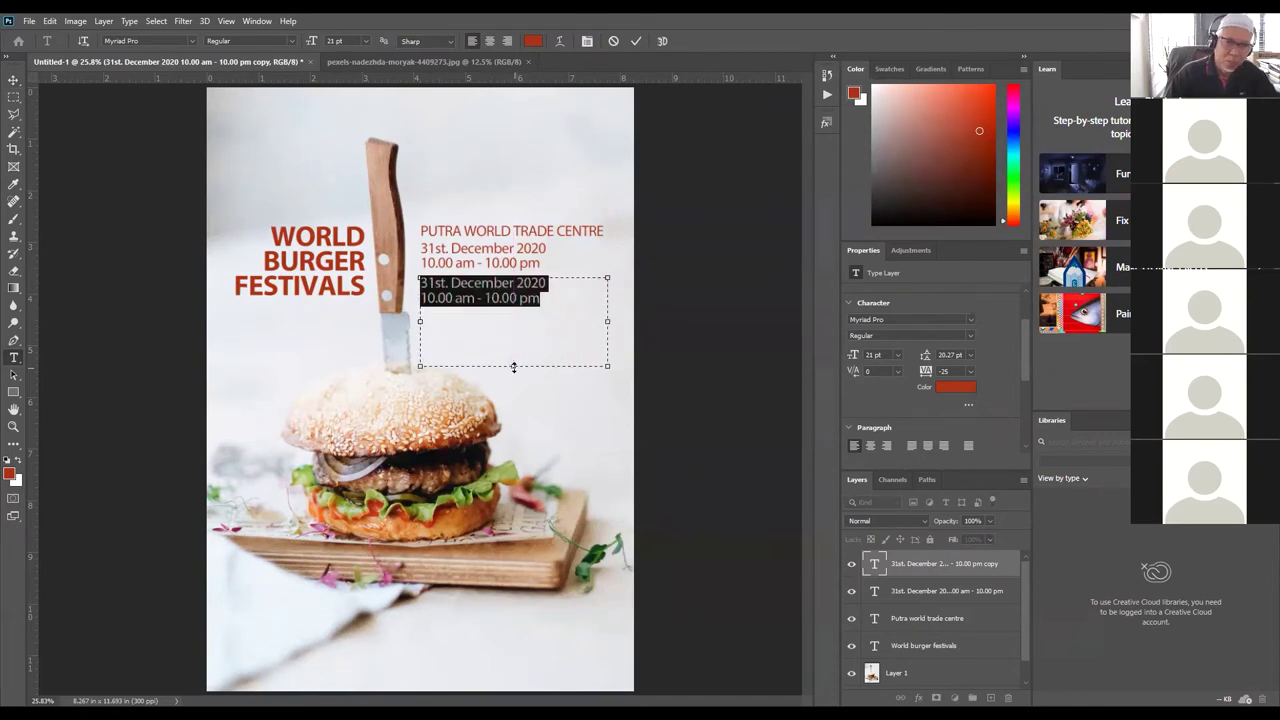
type("Lorem ipsum dolor sit amet, consectetur adipiscing elit, sed do eiusmod tempor incididunt ut labore et dolore magna aliqua. Ut enim ad minim veniam, quis nostrud exercita-")
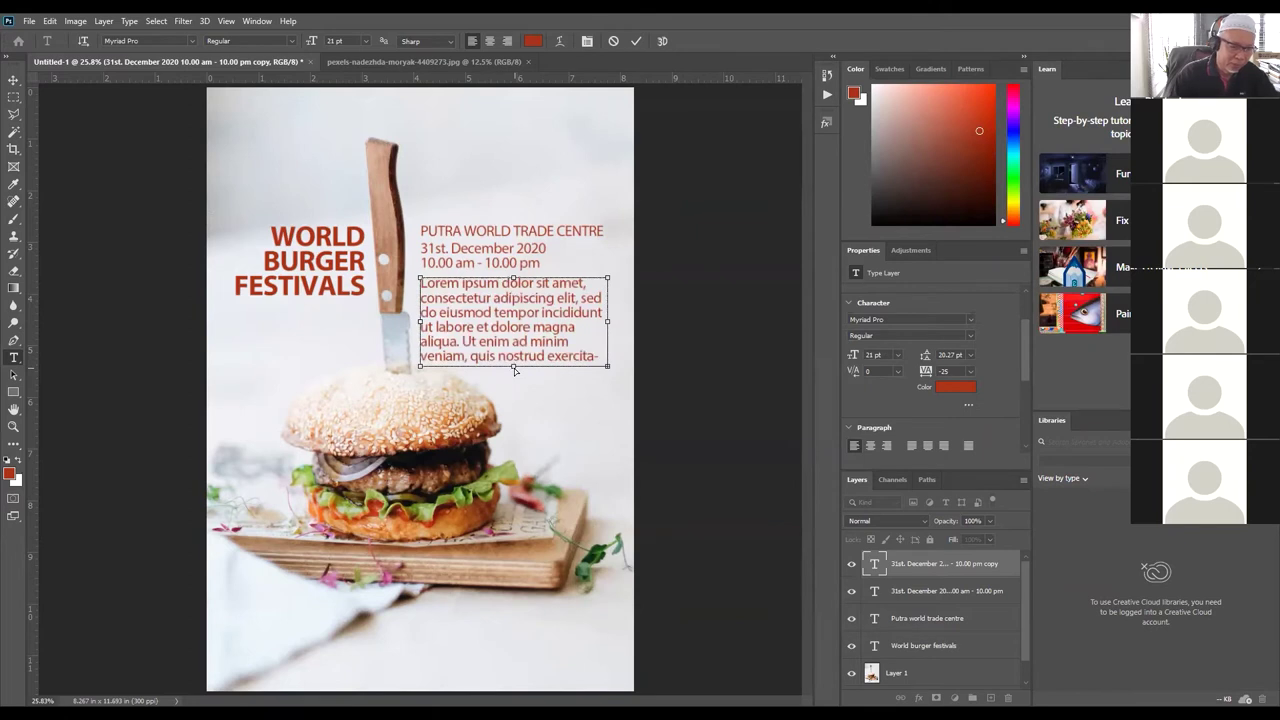
Step: Reduce the whole Lorem ipsum paragraph to 12 pt and set it in Italic
key("ctrl+a")
key("ctrl+shift+comma")
key("ctrl+shift+comma")
key("ctrl+shift+comma")
key("ctrl+shift+comma")
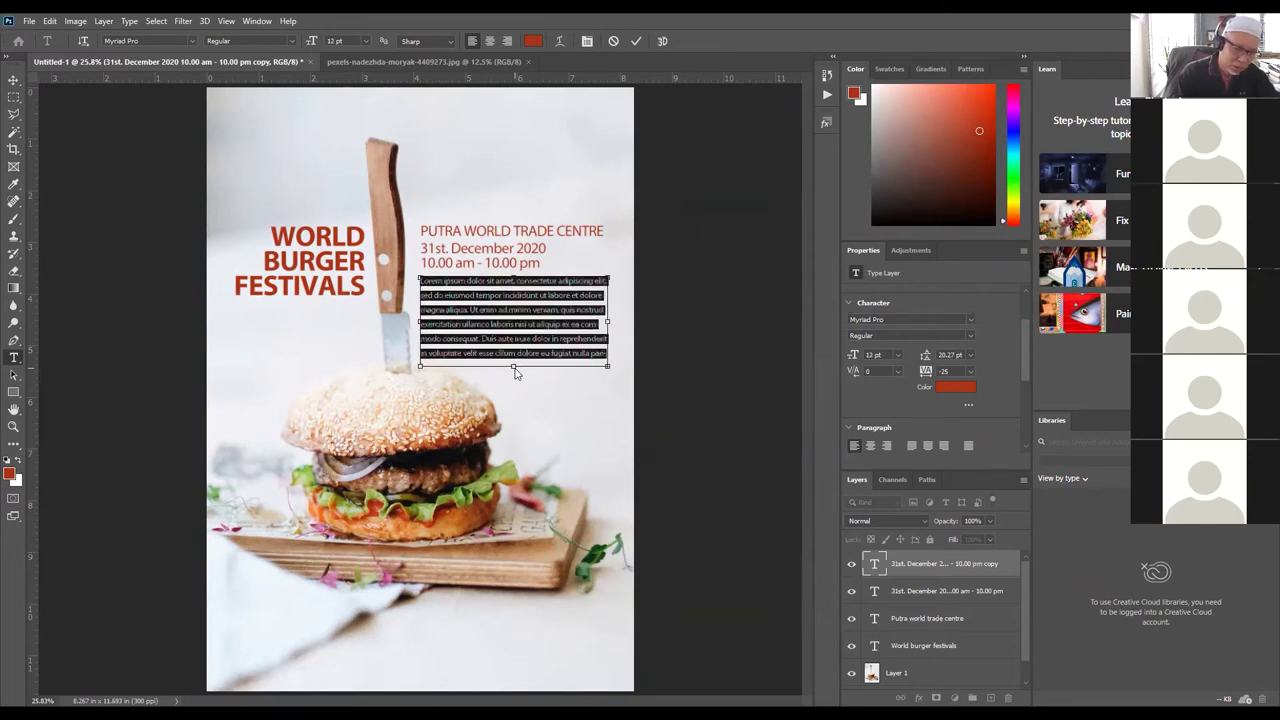
key("ctrl+shift+i")
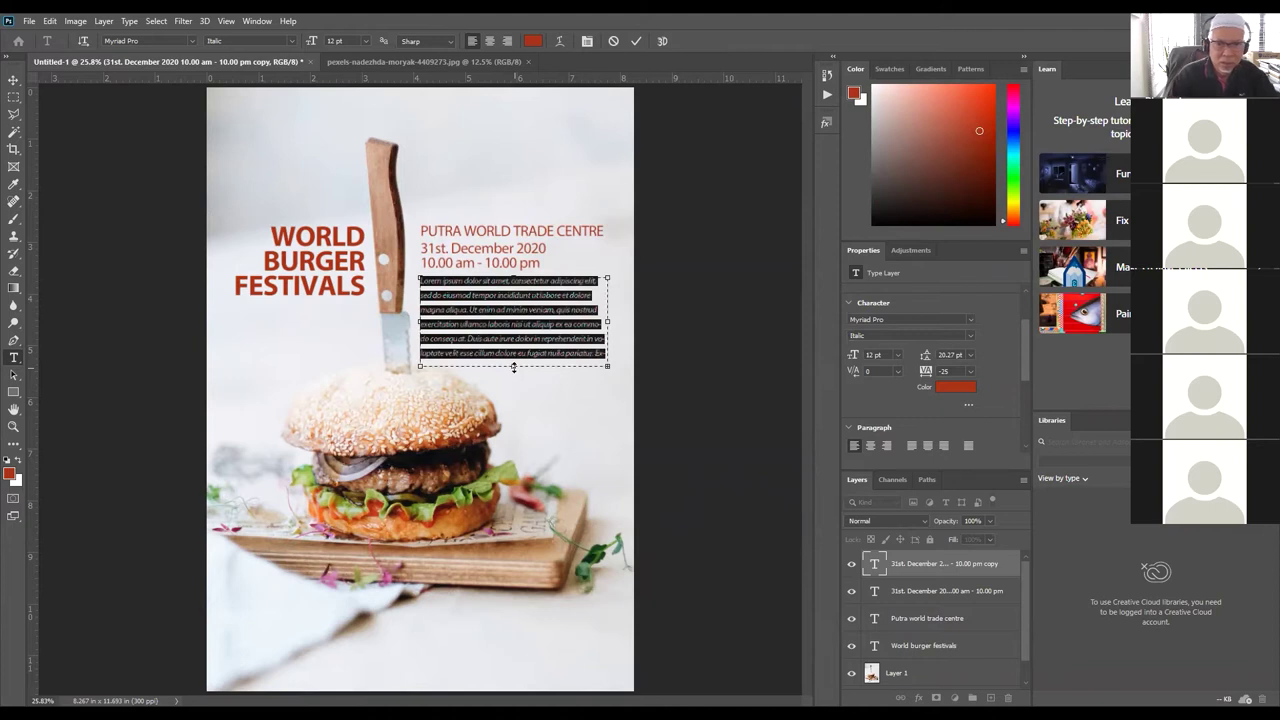
Step: Tighten the Lorem ipsum paragraph's leading to 12.27 pt and resize its text box to fit the full text closely
left_click_drag(514, 367, 515, 396)
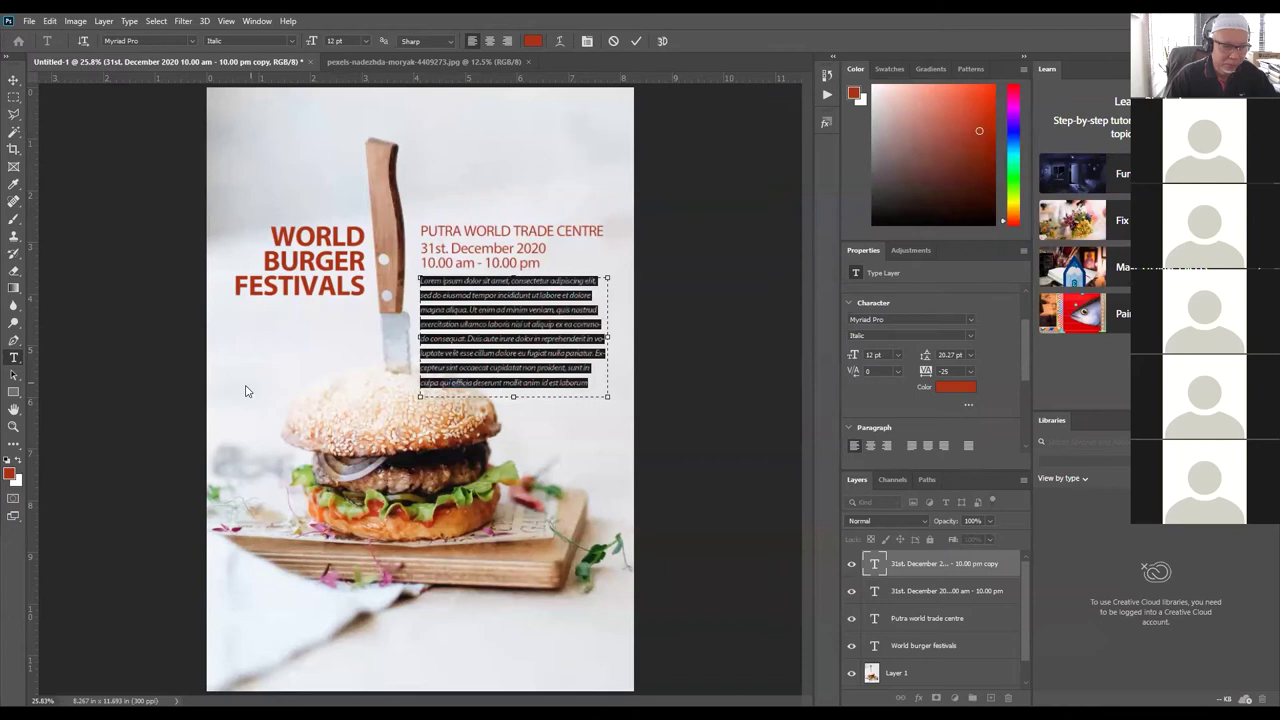
left_click_drag(926, 355, 922, 356)
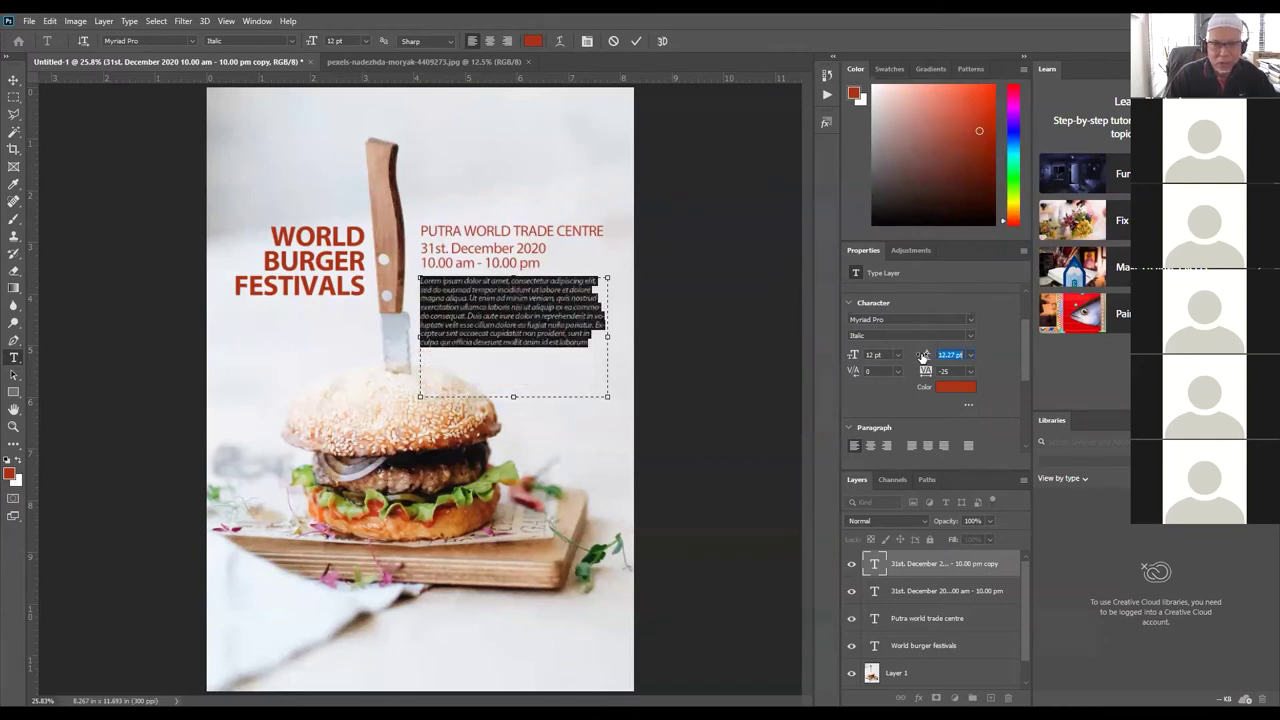
left_click_drag(514, 397, 518, 358)
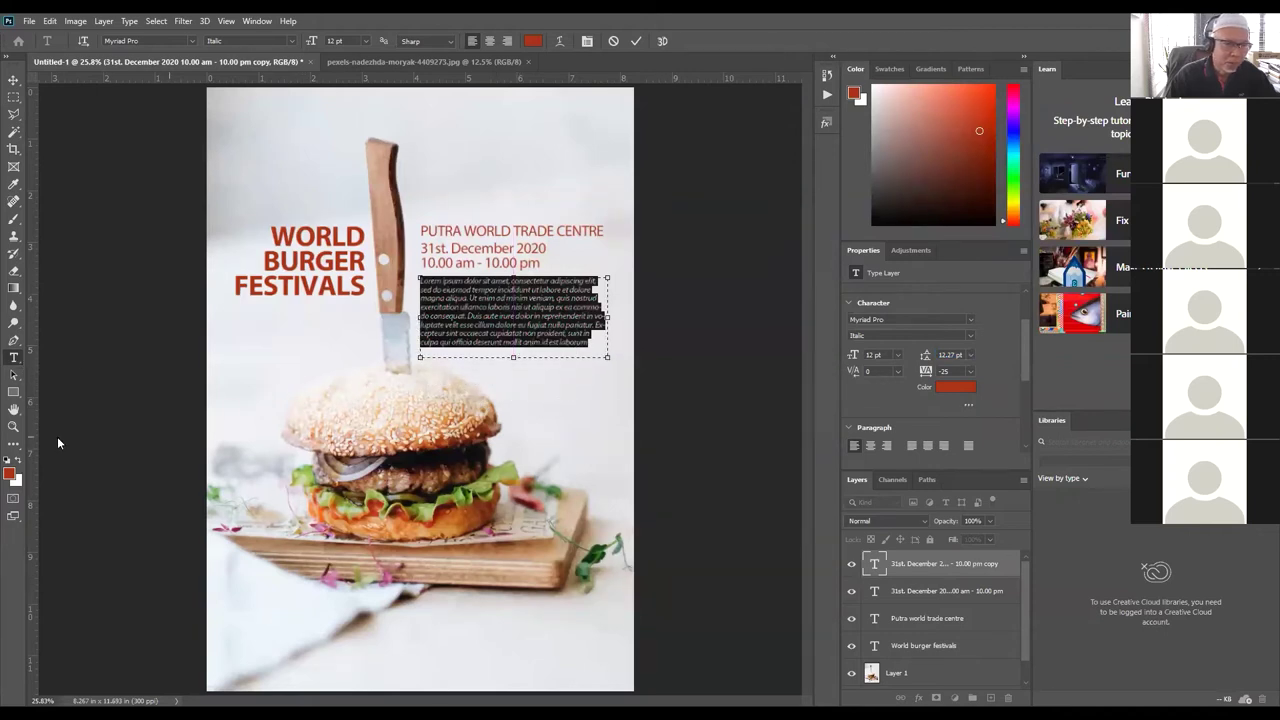
Step: Color the Lorem ipsum paragraph near-black #0a0e0e, sampled from the burger photo, and move it up close beneath the time line
left_click(12, 476)
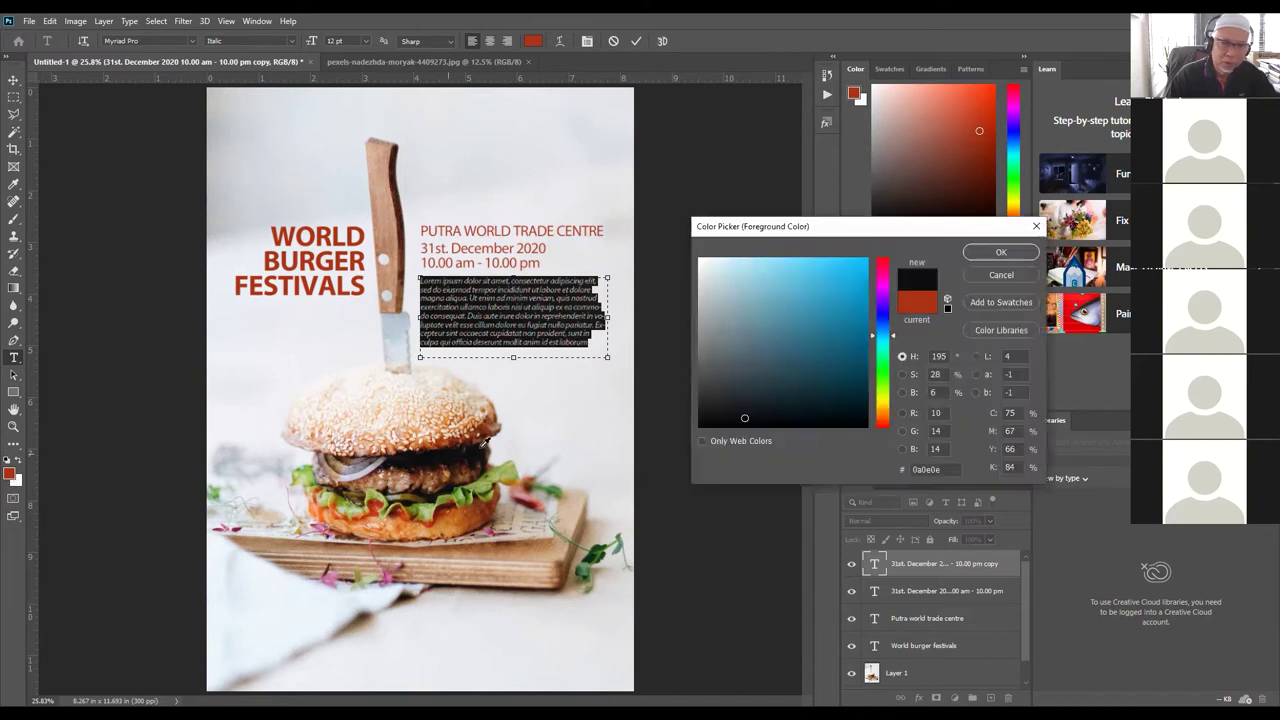
left_click(981, 254)
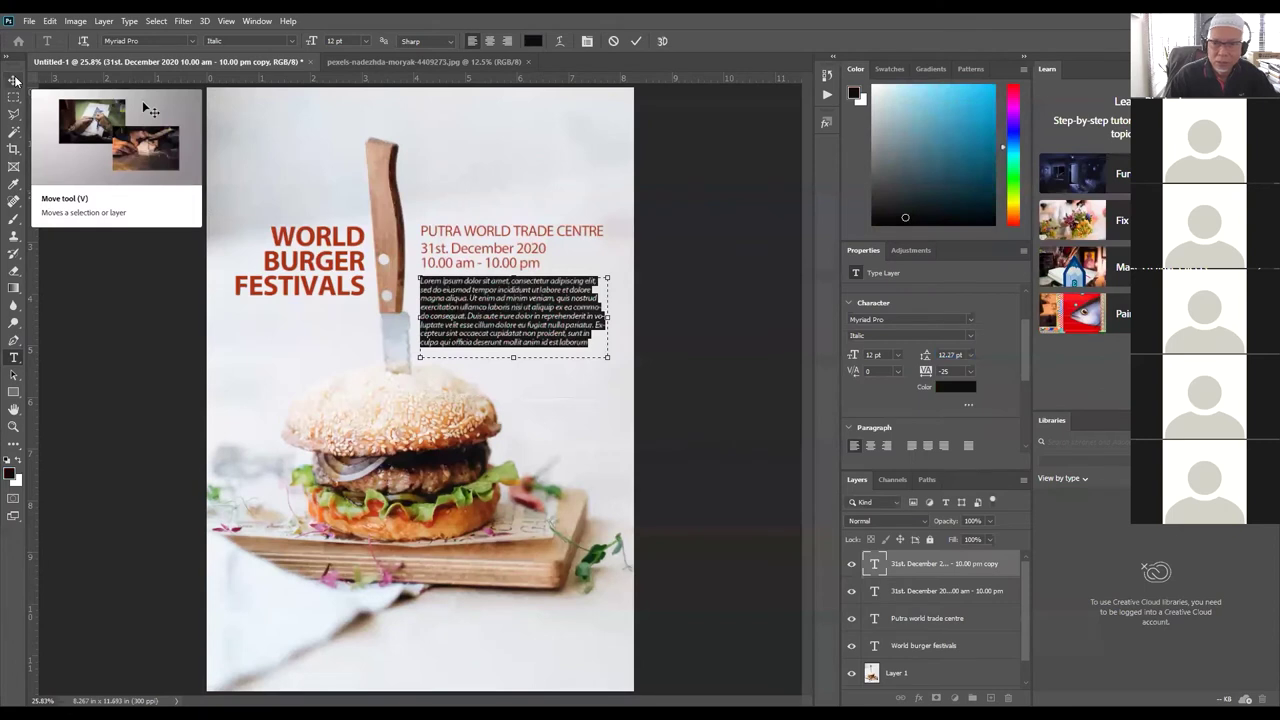
left_click(15, 80)
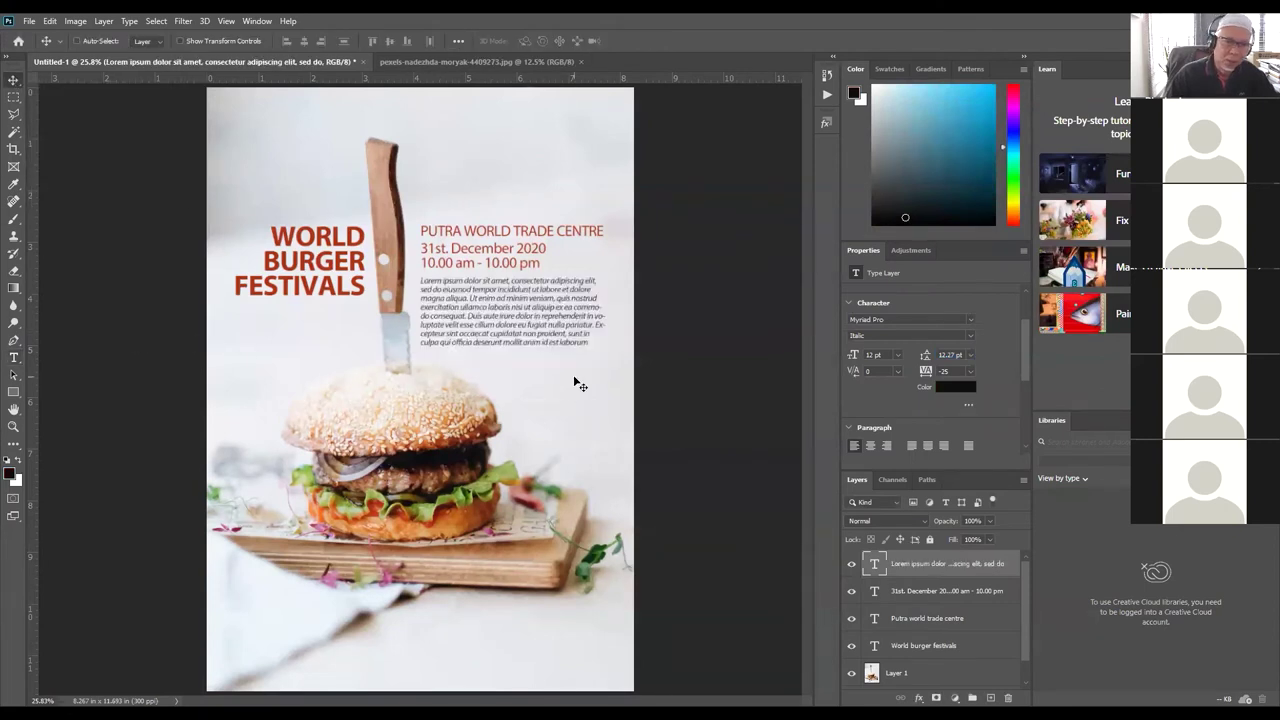
left_click_drag(565, 335, 563, 332)
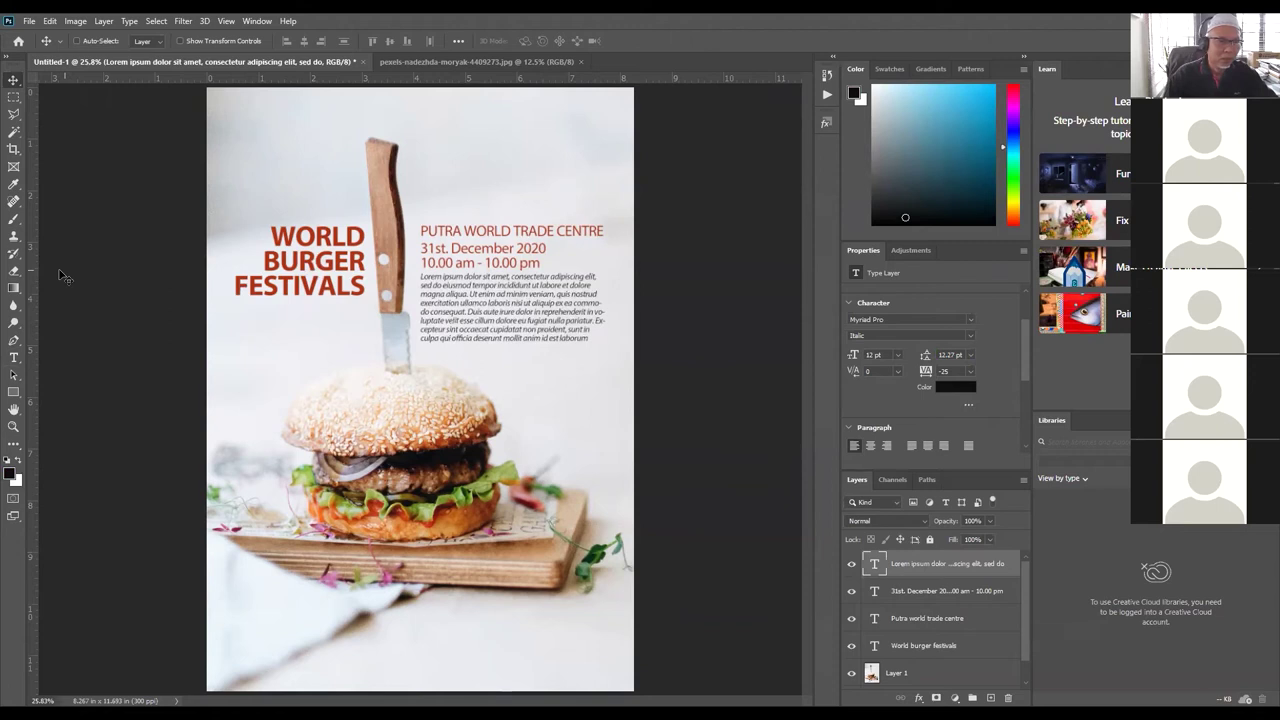
Step: Delete the placeholder text from "Duis aute irure" to the end and narrow the paragraph's text box so the lines rewrap
key("t")
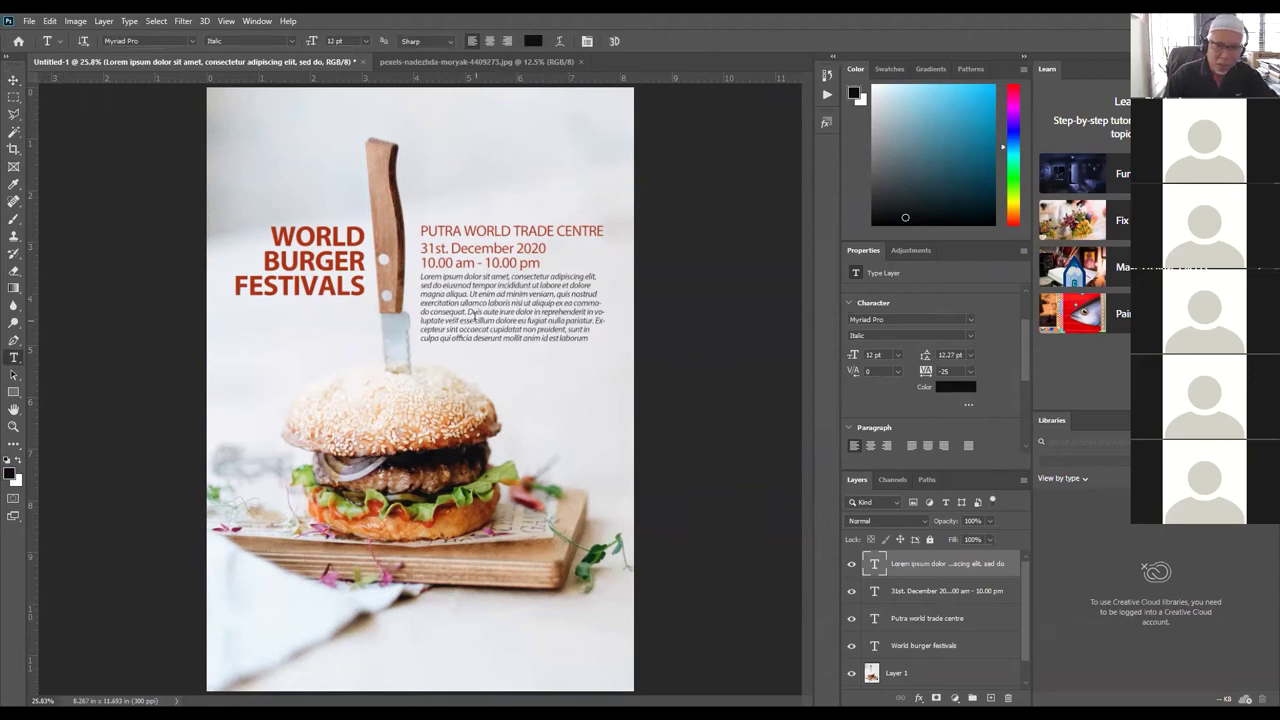
left_click(468, 312)
left_click_drag(468, 312, 596, 348)
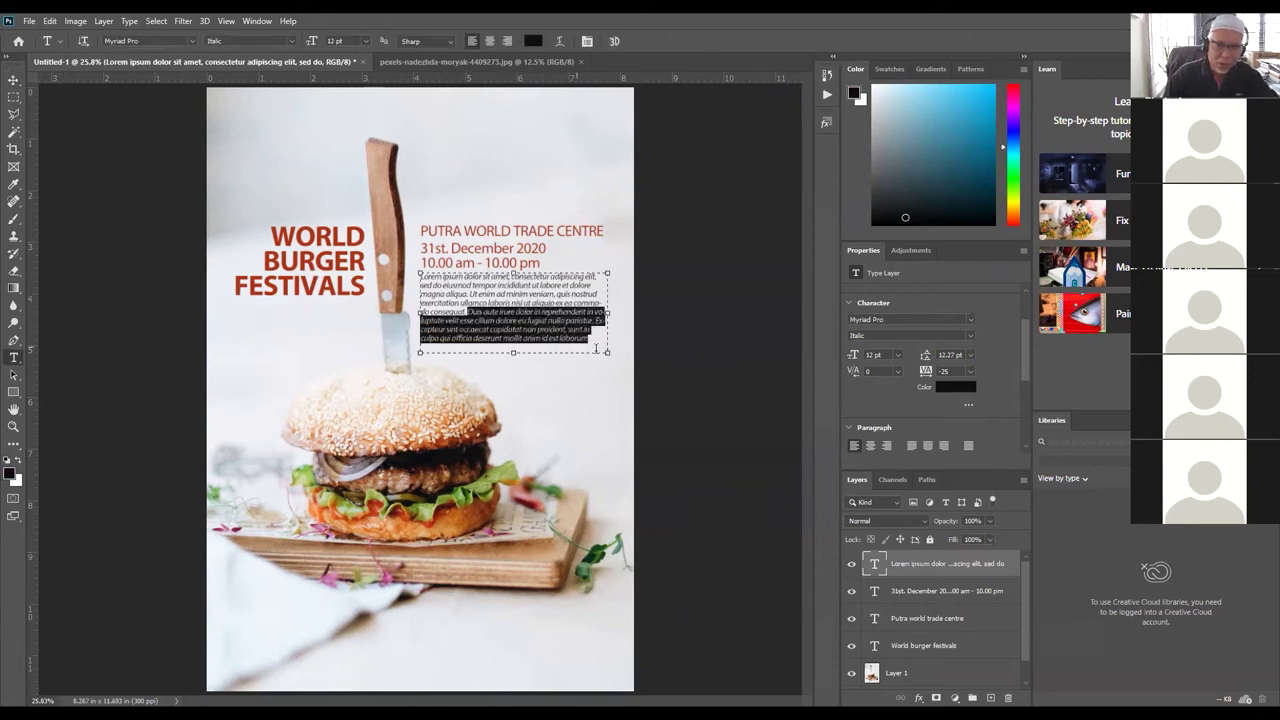
key("BackSpace")
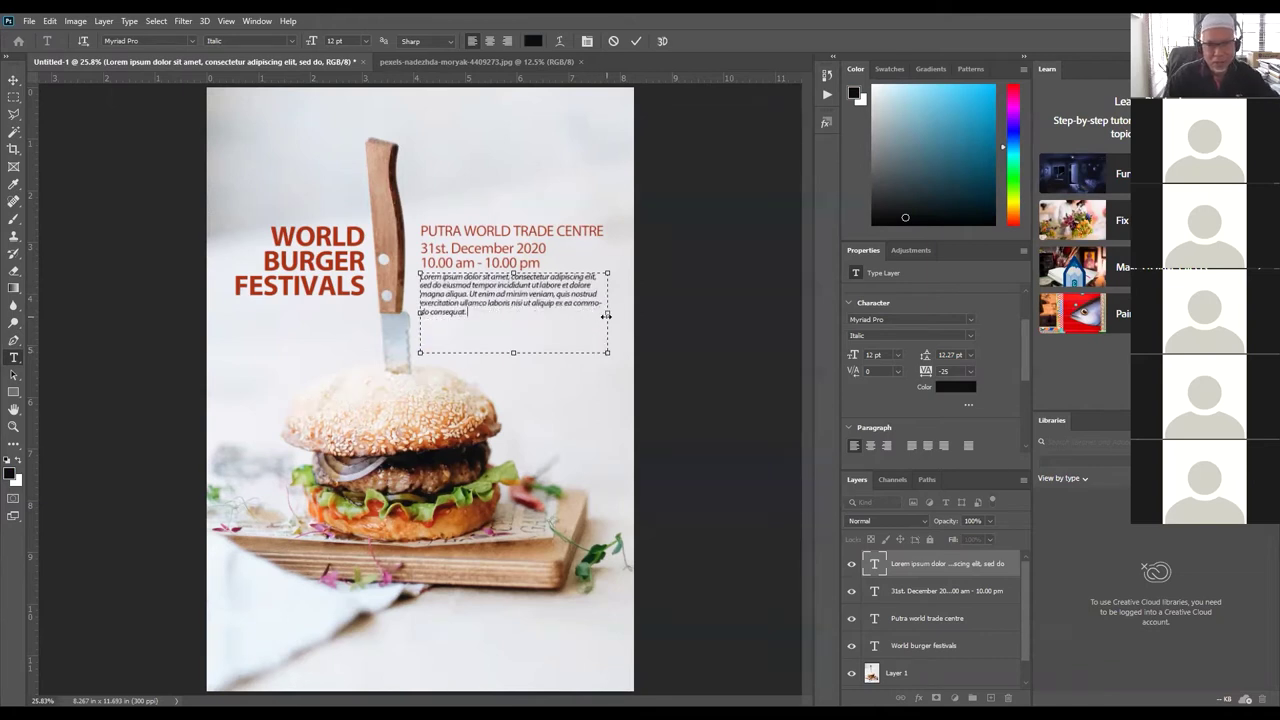
left_click_drag(607, 313, 580, 312)
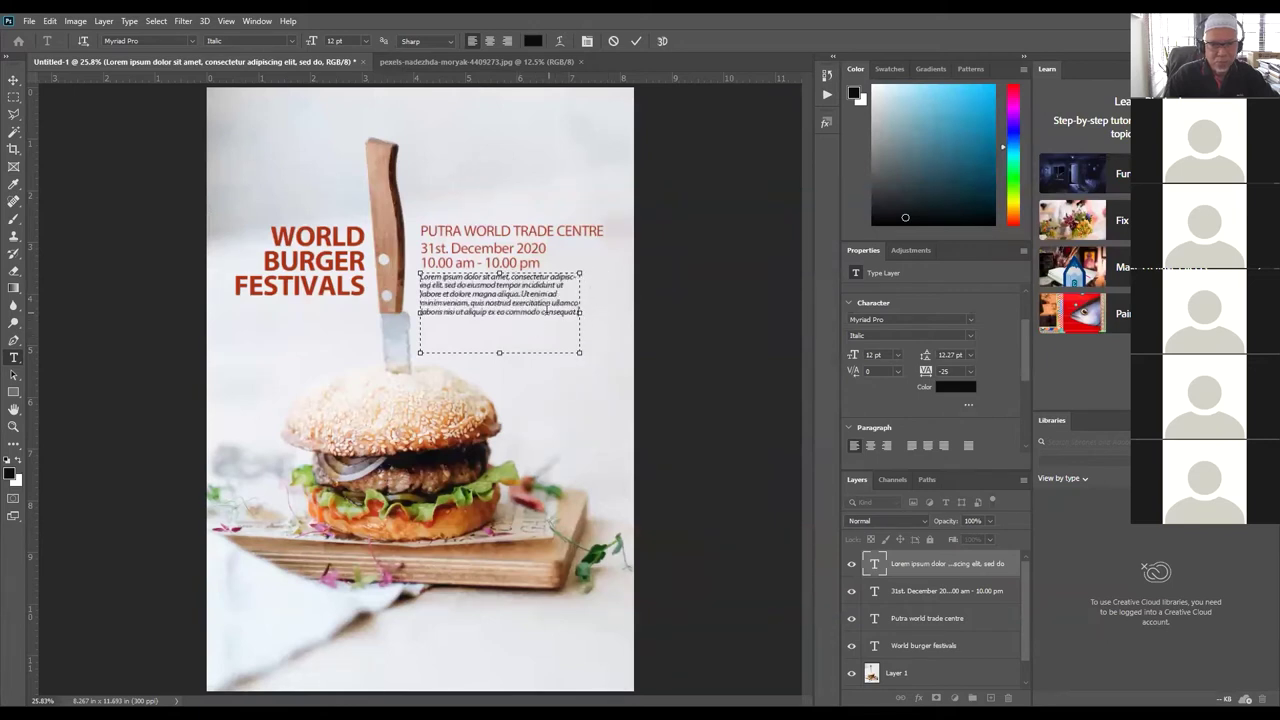
Step: End the Lorem ipsum paragraph with "commodo consequat." and shorten its text box to fit the text more closely
left_click(517, 312)
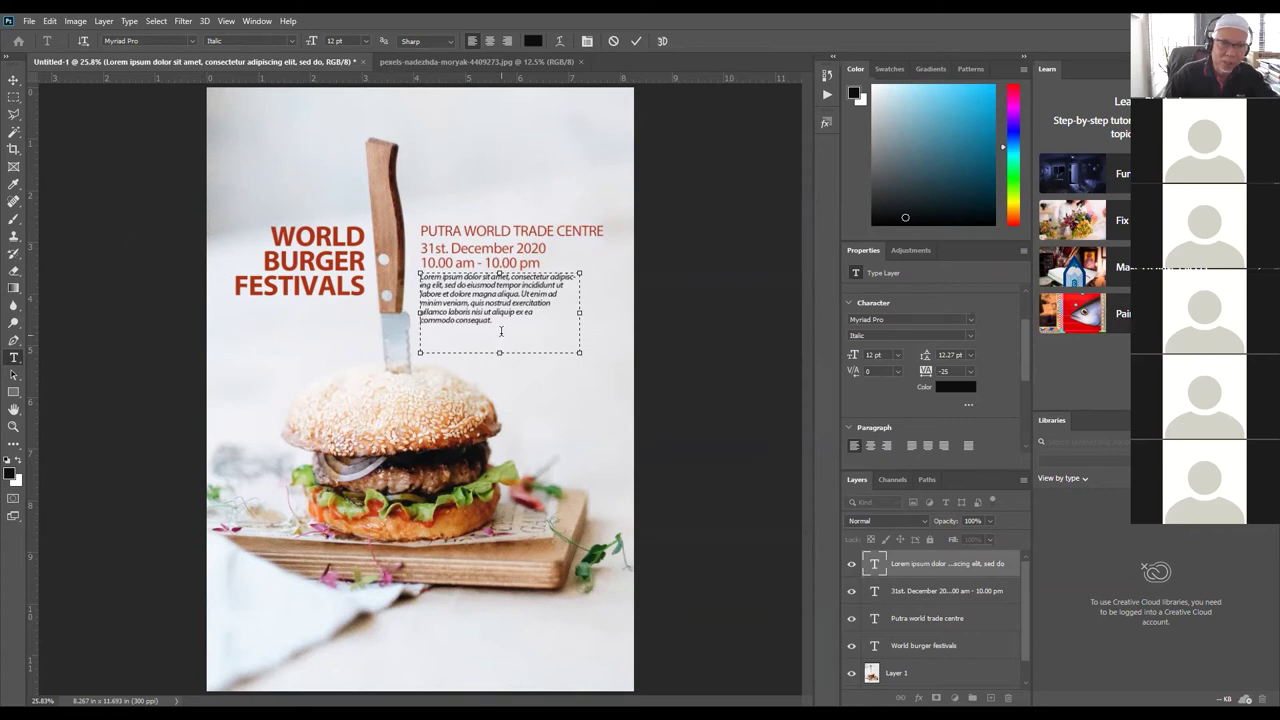
left_click_drag(500, 352, 500, 337)
left_click(13, 79)
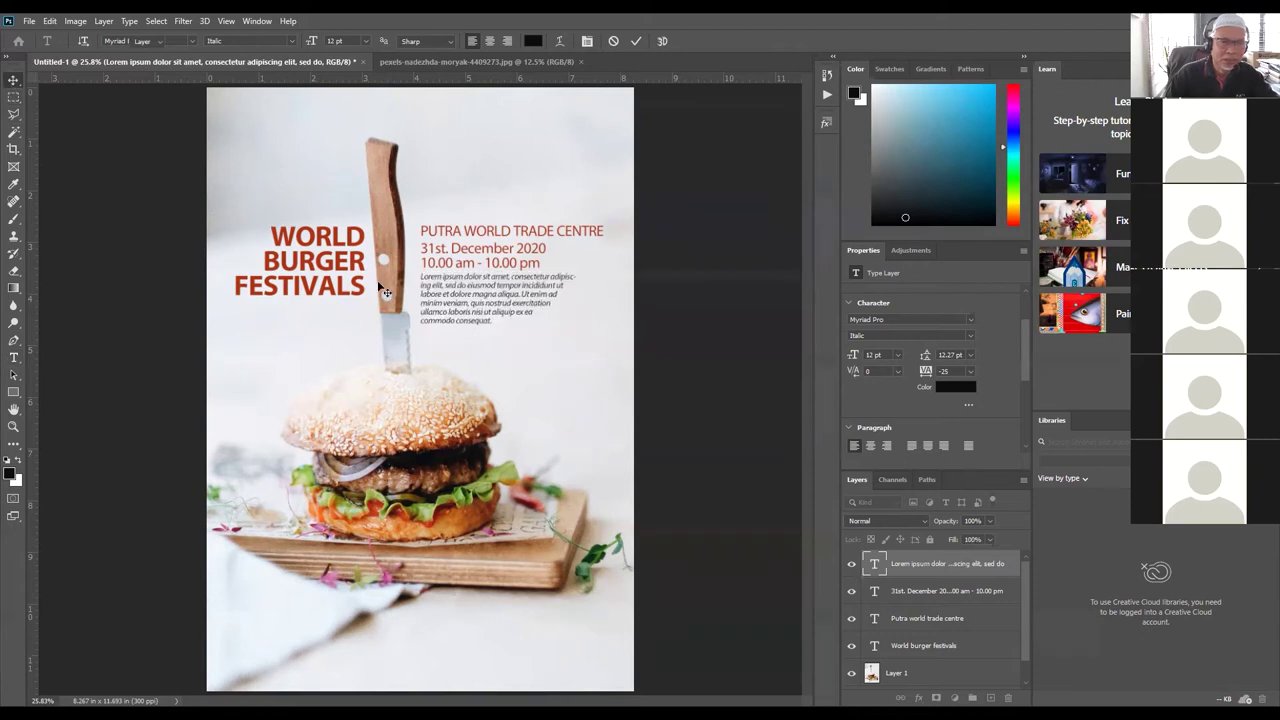
Step: Try to nudge the Lorem ipsum paragraph slightly down, away from the time line
key("Down")
key("Down")
key("Down")
key("Down")
key("Down")
key("Down")
key("Down")
key("Down")
key("Down")
key("Down")
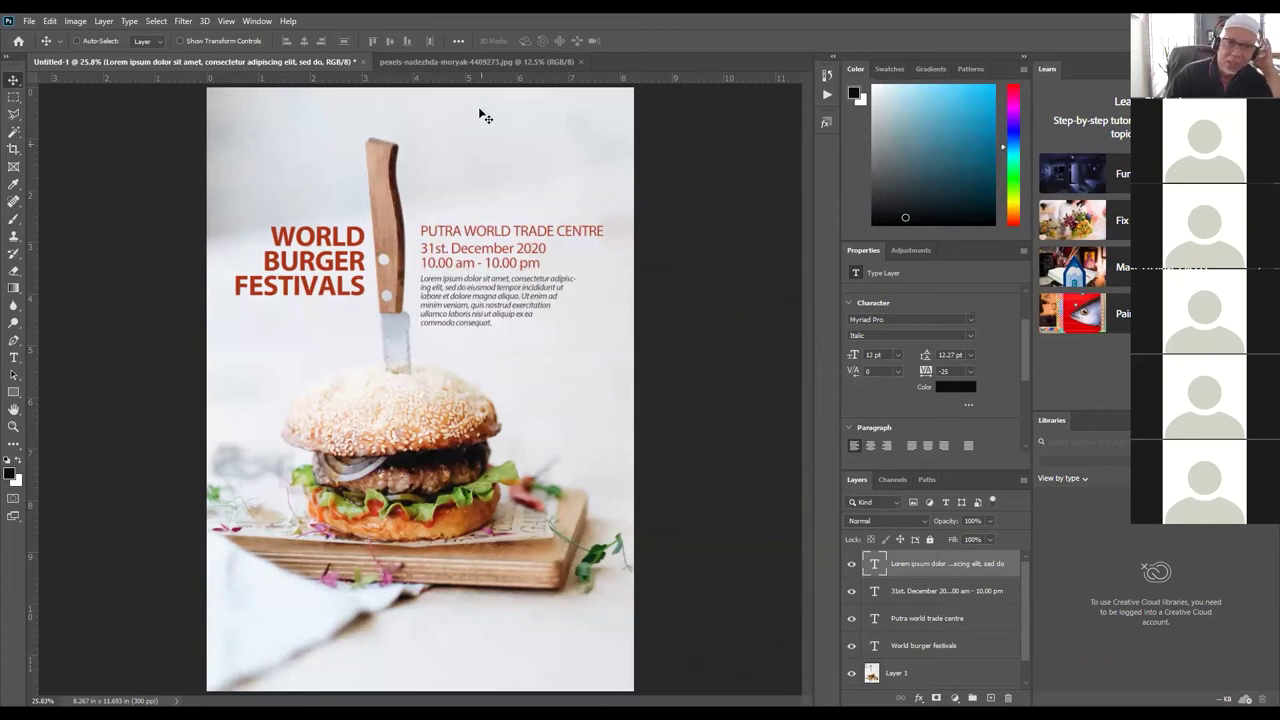
Step: Place a vertical guide along the left edge of the venue, date and time text
left_click_drag(491, 81, 534, 68)
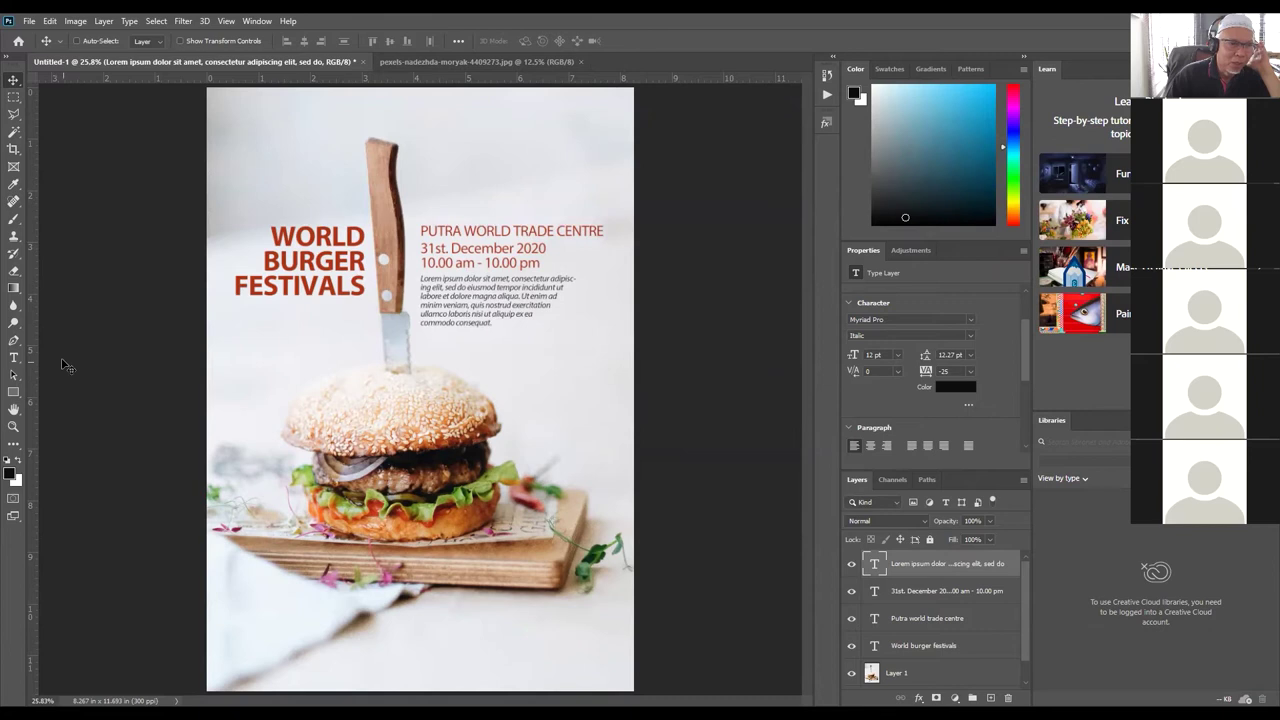
left_click_drag(63, 366, 362, 425)
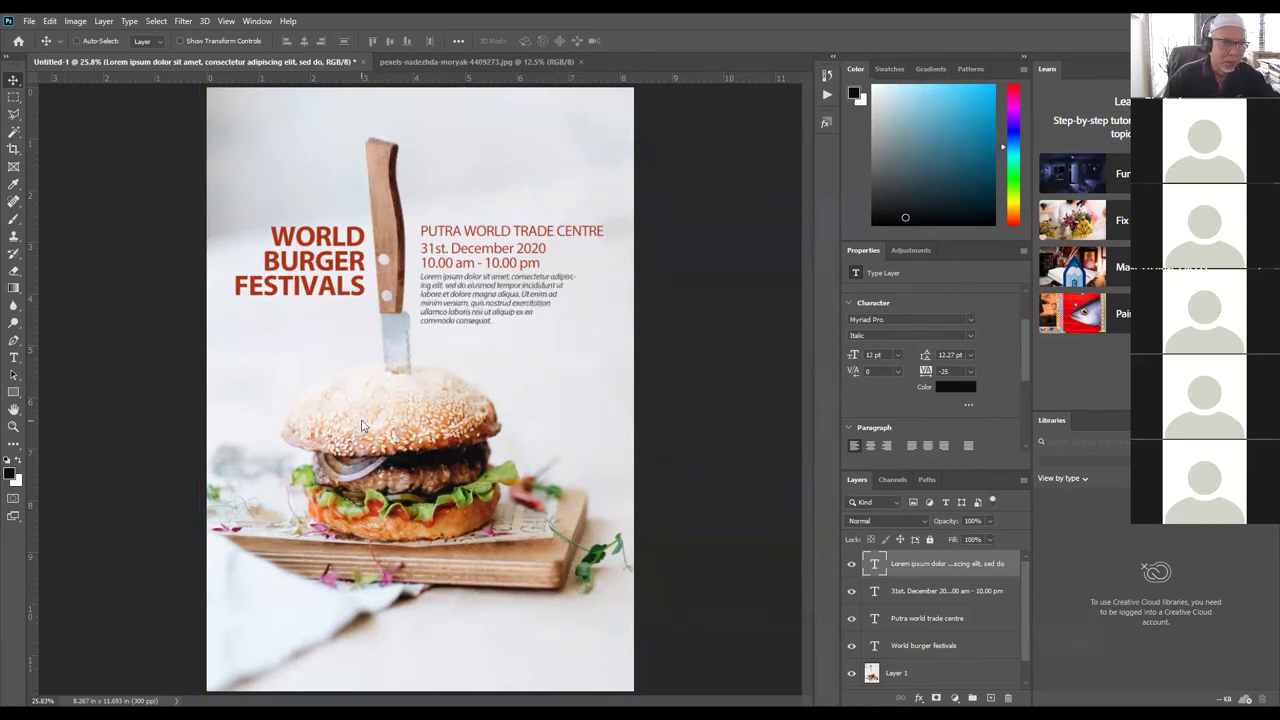
left_click_drag(33, 345, 420, 401)
Step: Duplicate the Lorem ipsum paragraph straight down into the empty area below the wooden board, left-aligned with the guide
right_click(446, 302)
left_click(453, 296)
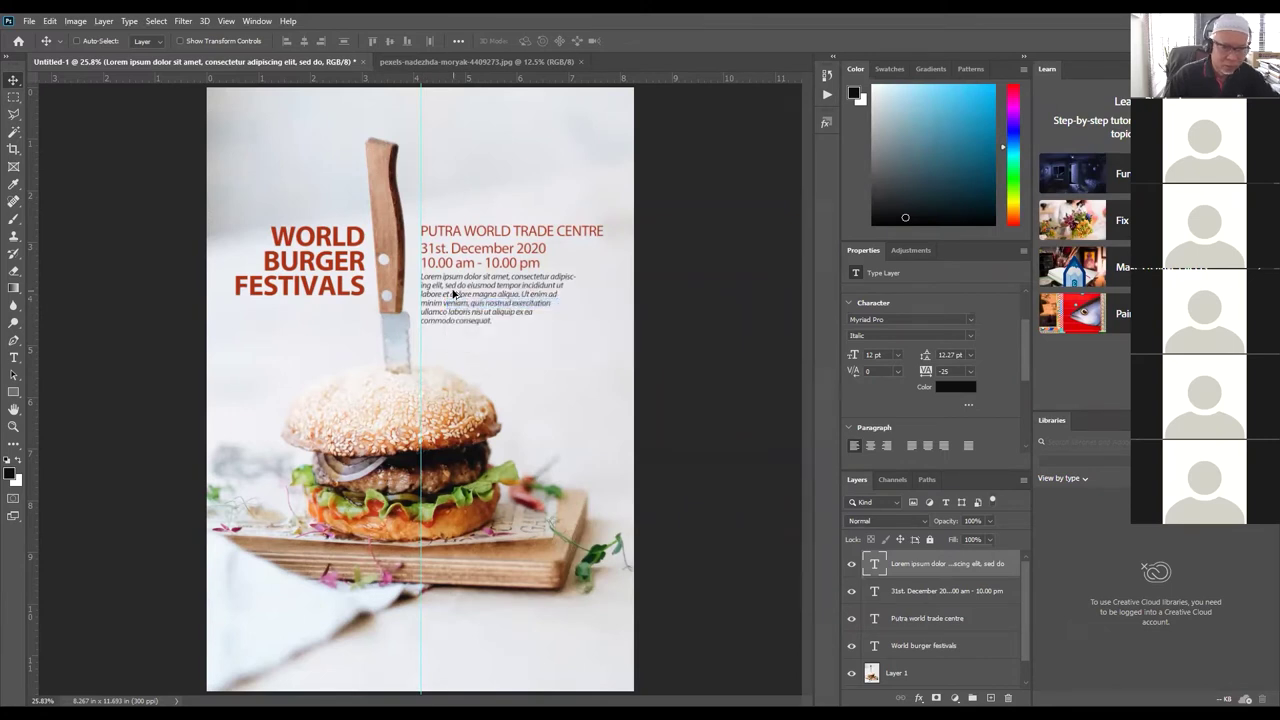
left_click_drag(453, 294, 453, 620)
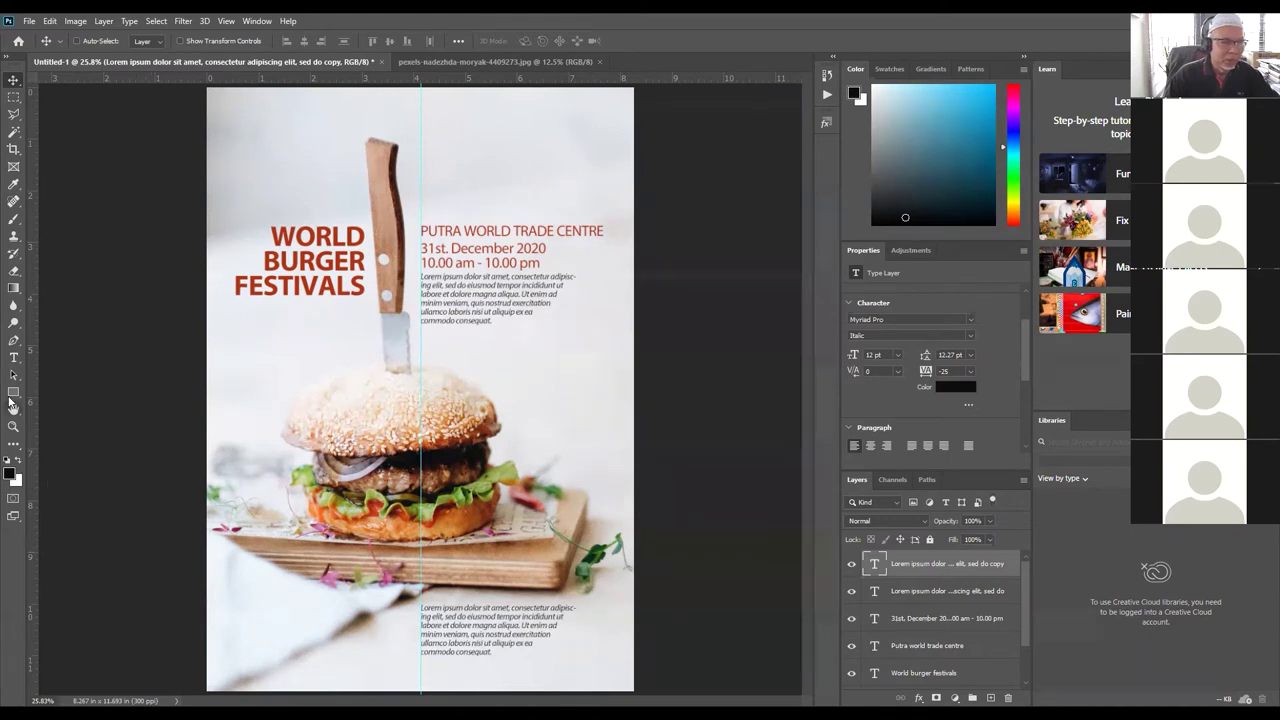
Step: Cut the duplicated paragraph down to "Lorem ipsum dolor sit amet," and enlarge it to 20 pt
key("t")
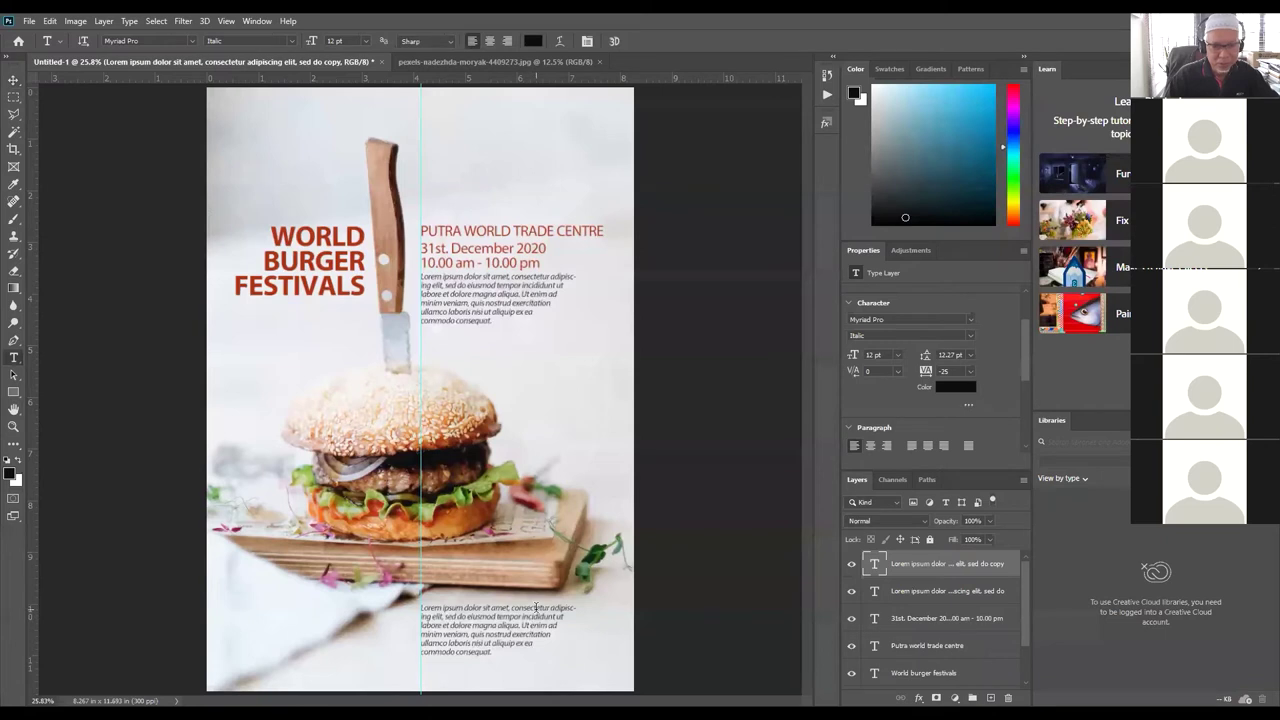
left_click(524, 622)
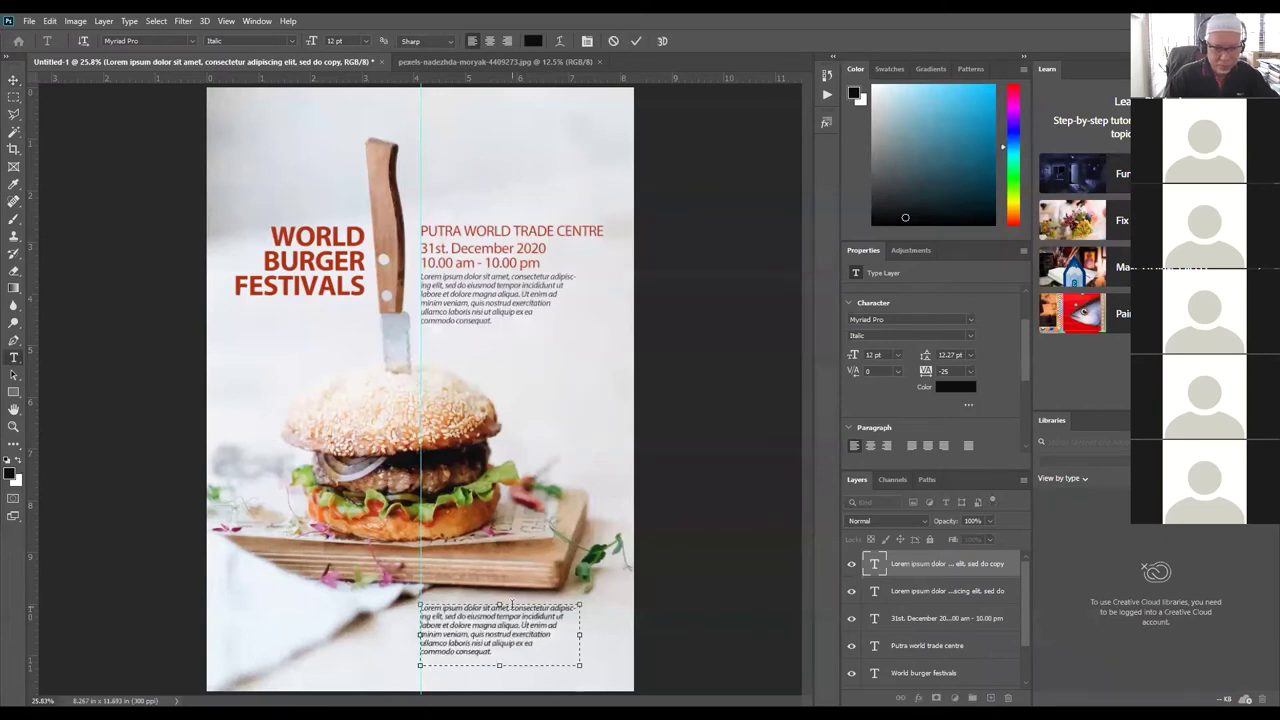
key("ctrl+a")
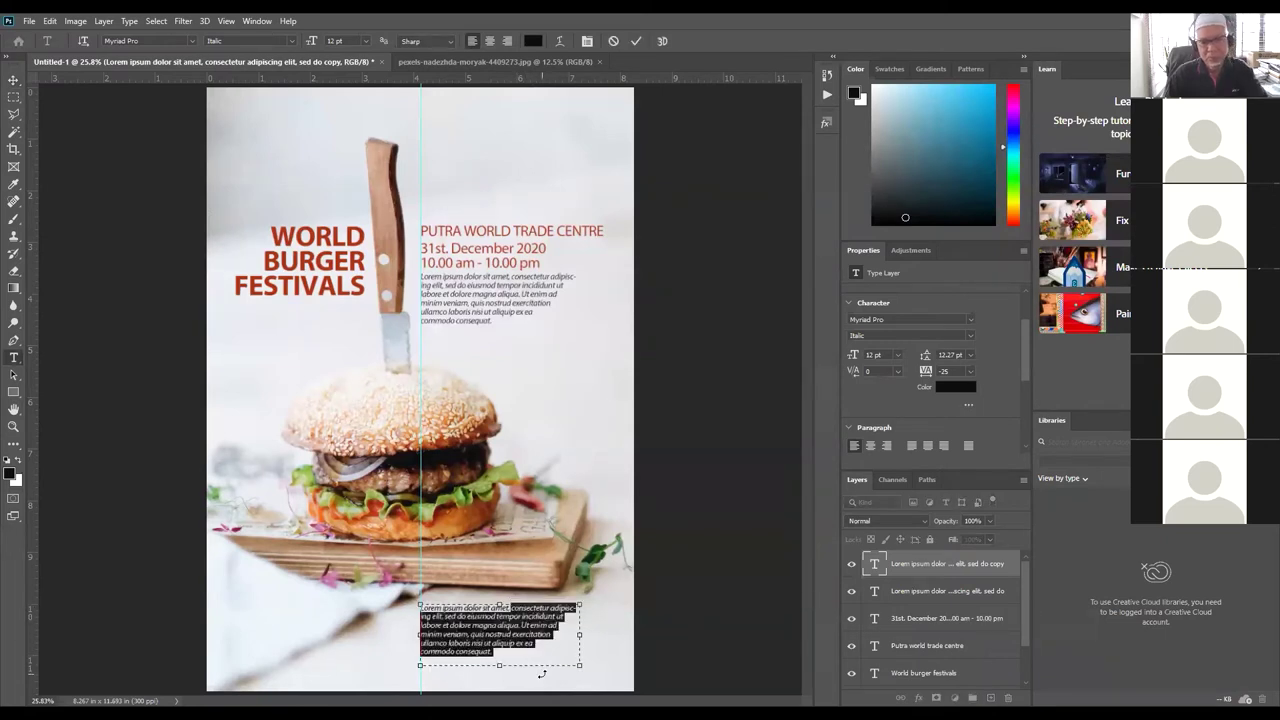
type("Lorem ipsum dolor sit amet,")
key("ctrl+a")
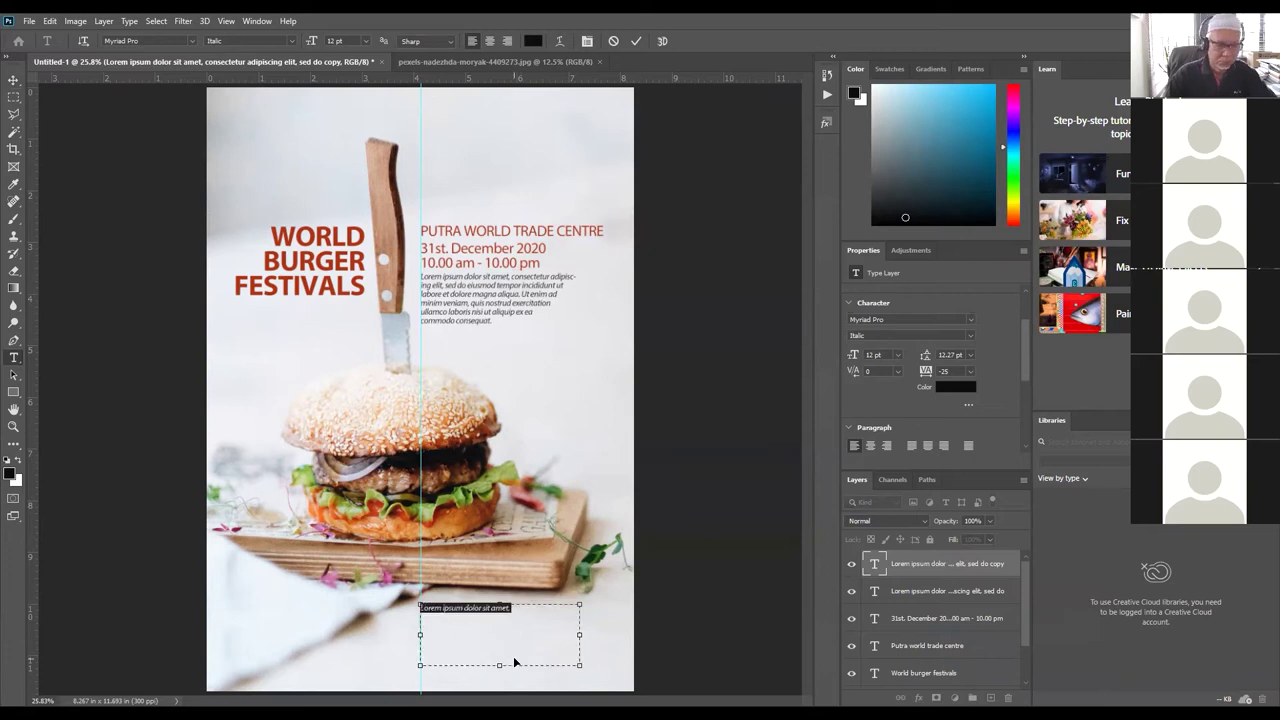
key("ctrl+shift+period")
key("ctrl+shift+period")
key("ctrl+shift+period")
key("ctrl+shift+period")
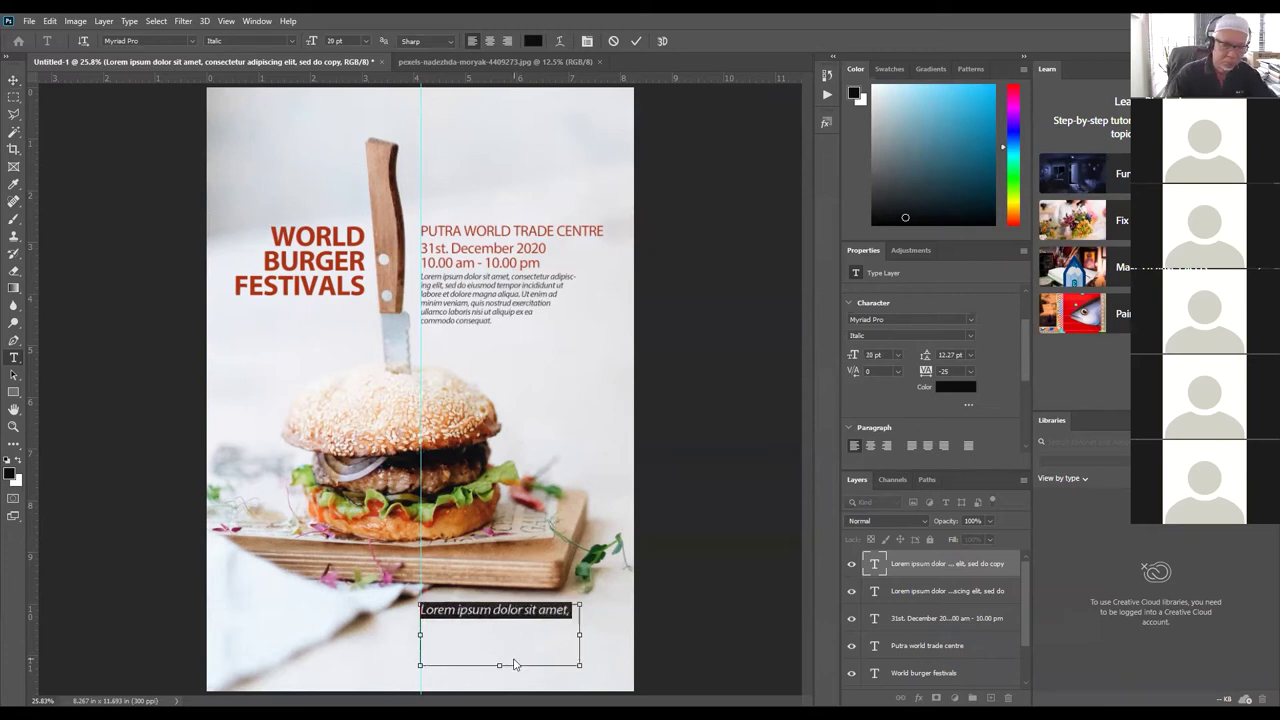
Step: Replace the duplicated placeholder line below the board with "FREE ADMISSION."
left_click(566, 614)
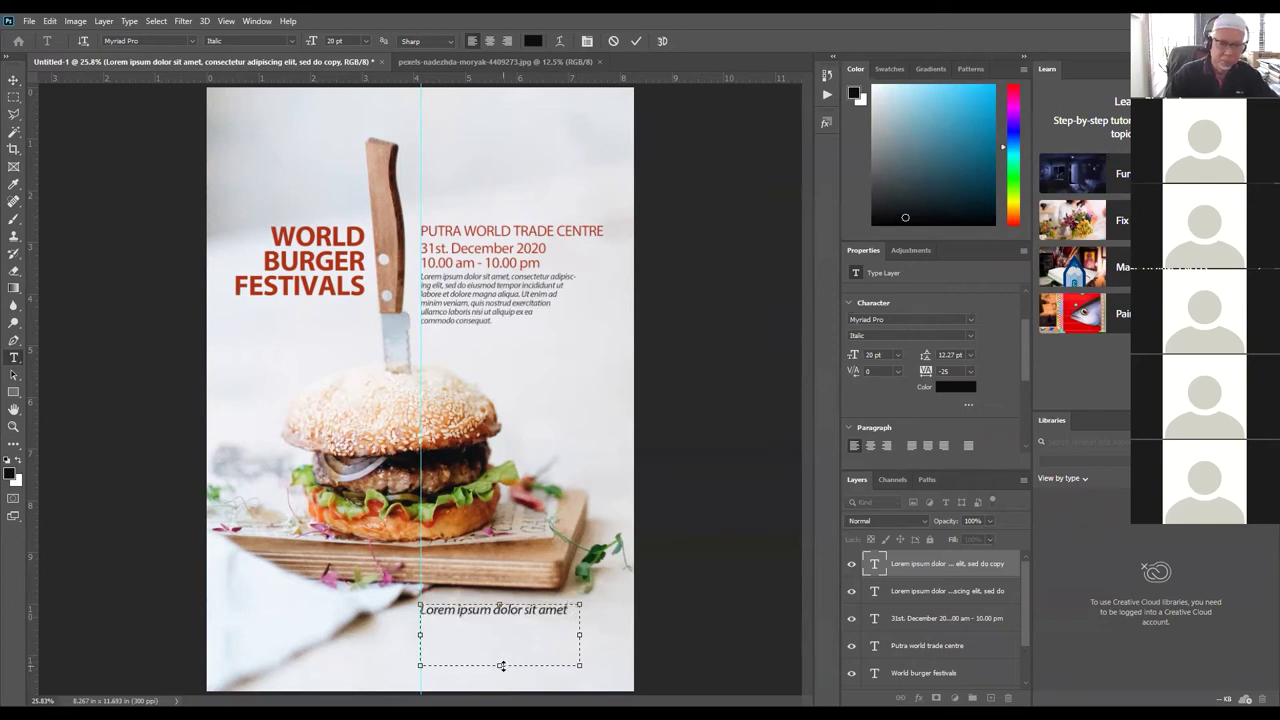
type(".")
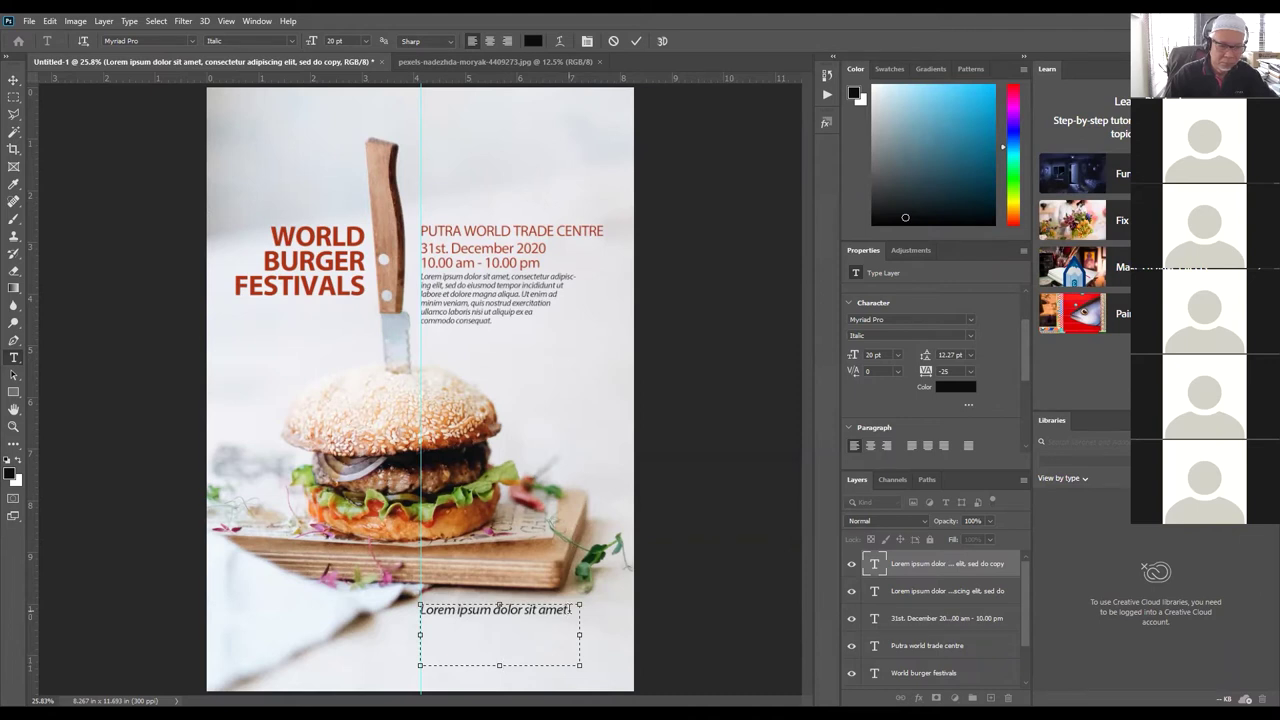
left_click_drag(568, 608, 418, 610)
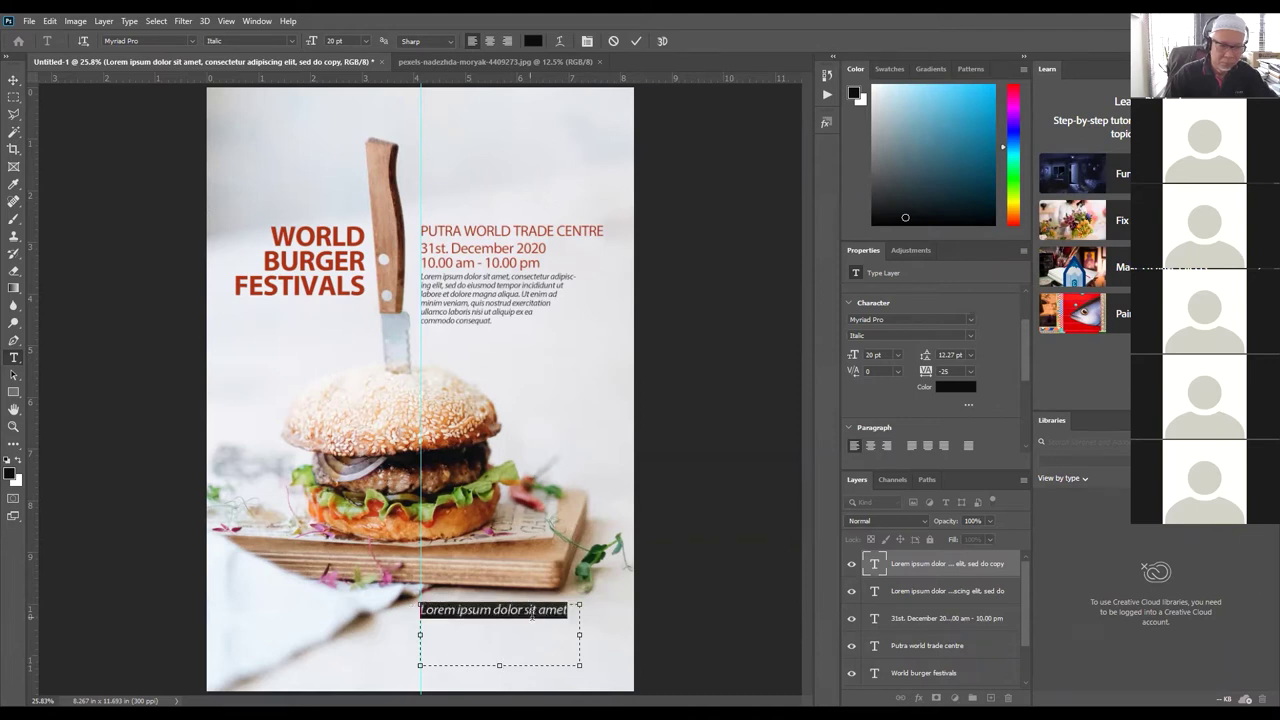
left_click(500, 667)
type("FREE ADM")
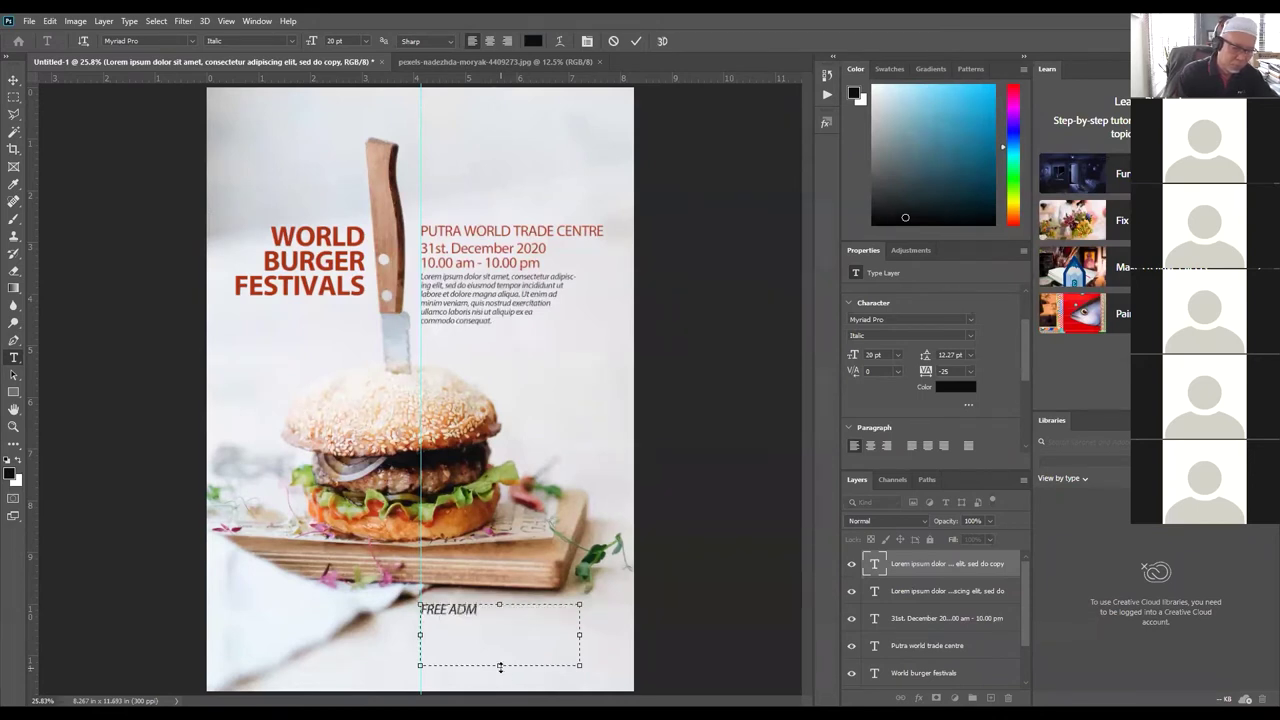
type("ISSION")
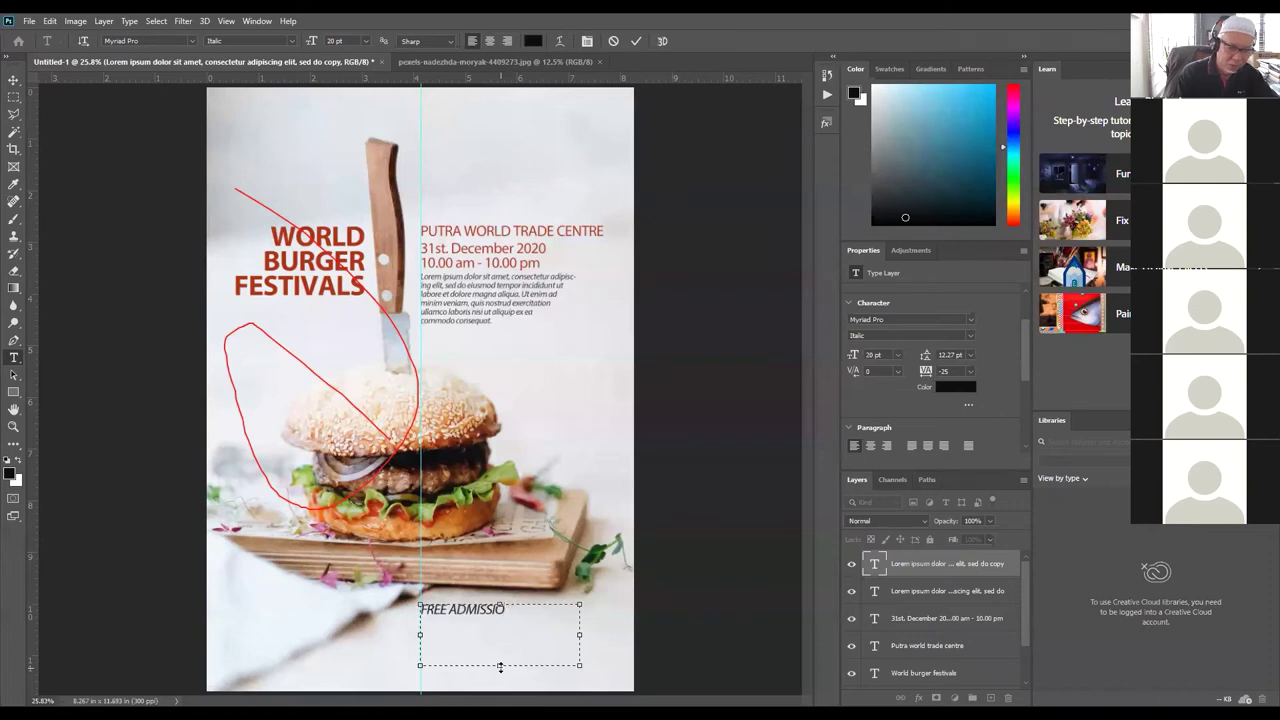
type("N")
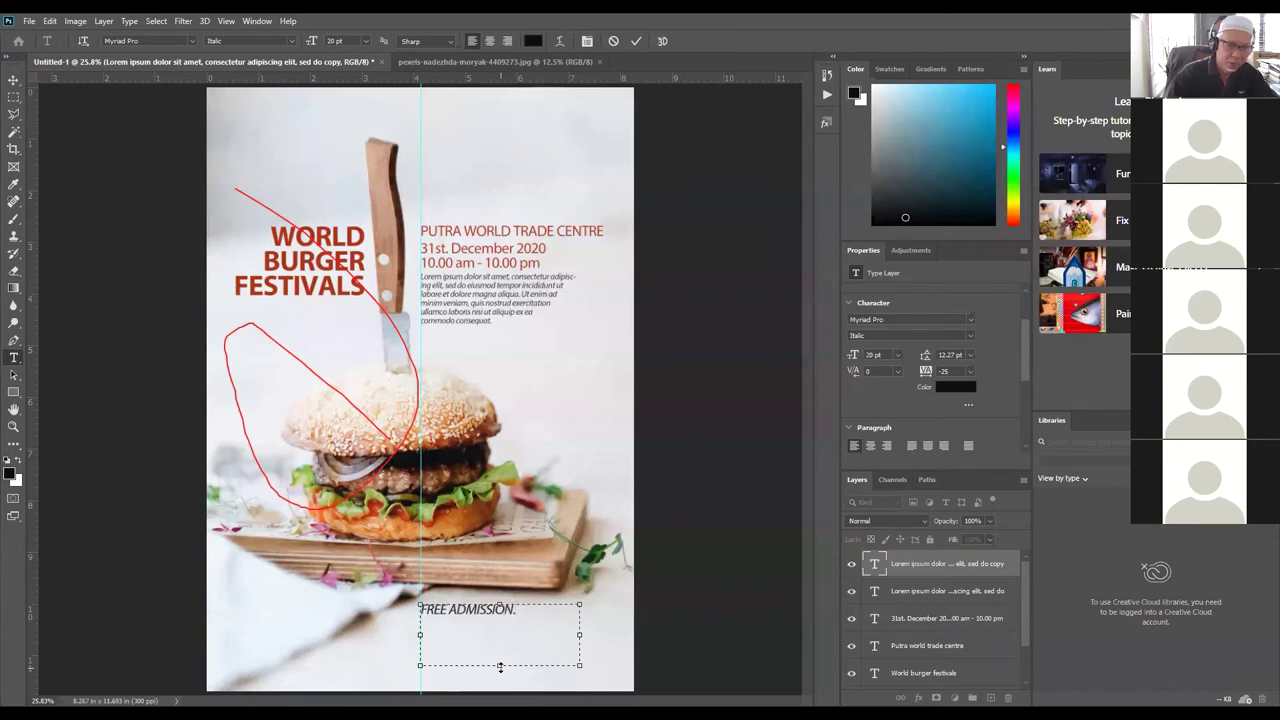
type(".")
Step: Shorten the "FREE ADMISSION." text box to a single line and move the text slightly down along the guide
left_click_drag(494, 664, 498, 622)
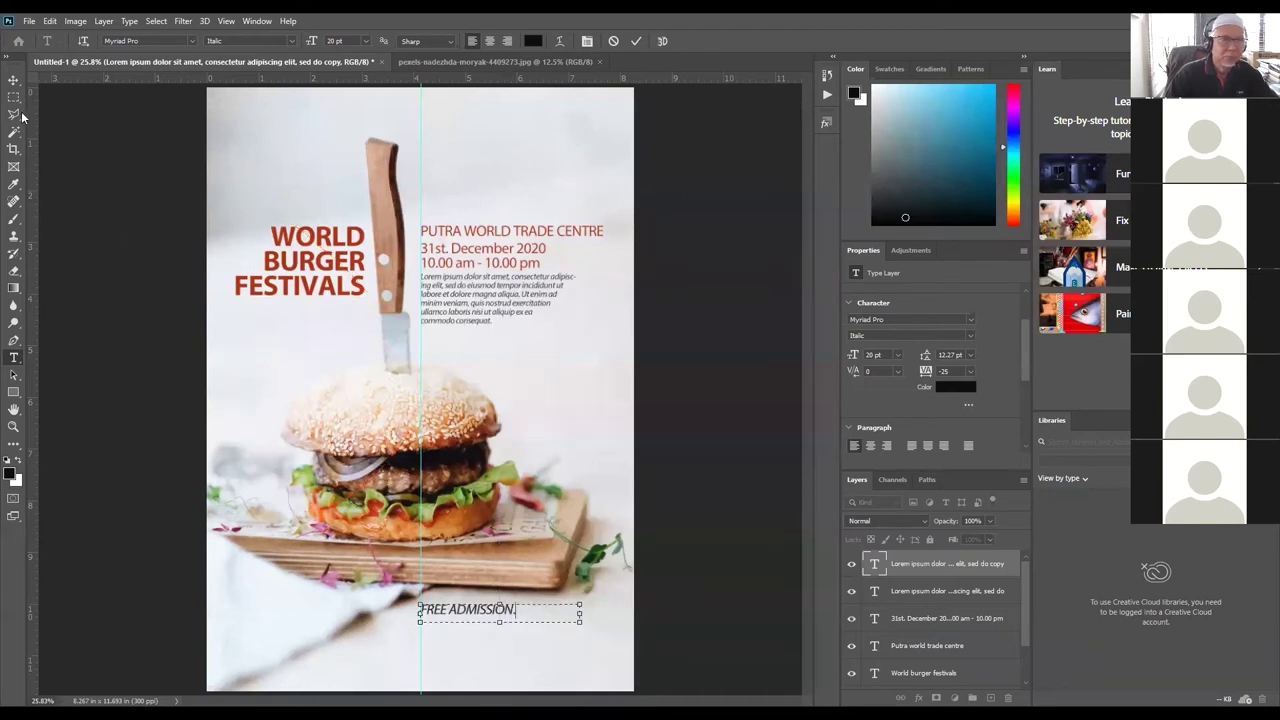
left_click(13, 79)
left_click_drag(468, 613, 466, 628)
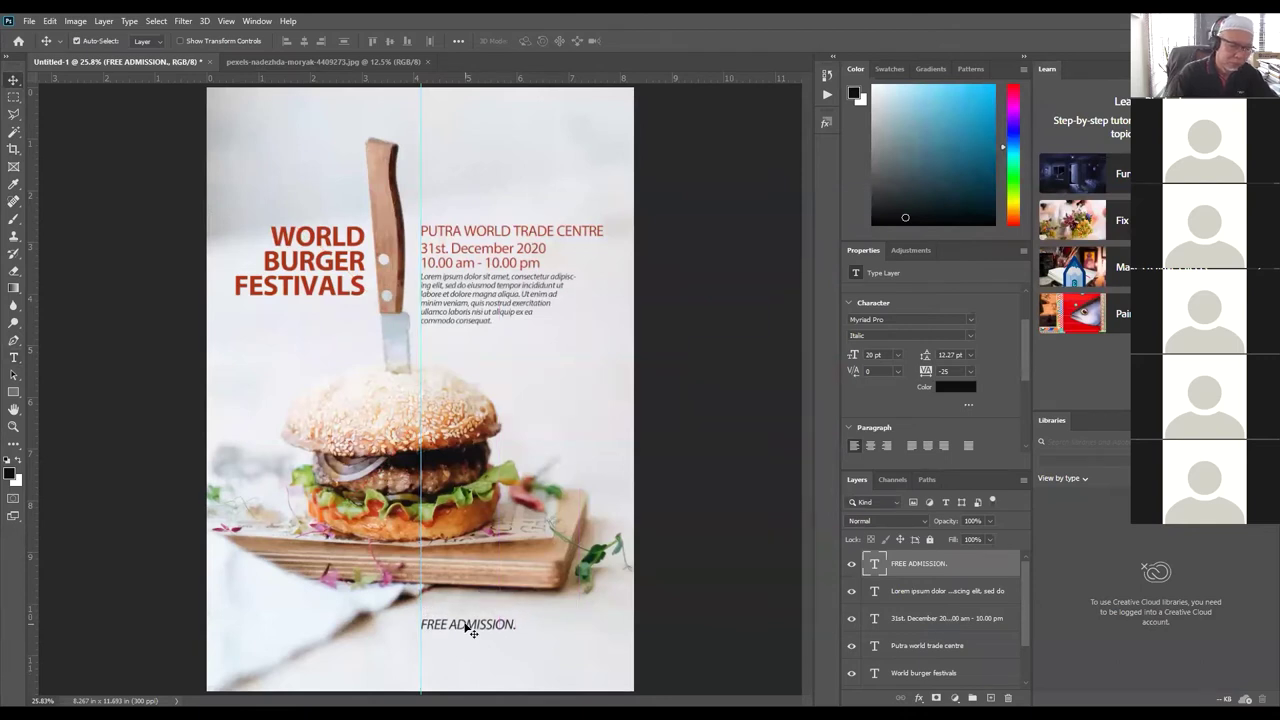
Step: Scale the "FREE ADMISSION." text up proportionally to 158.80%, keeping its left edge on the guide
key("ctrl+t")
left_click_drag(577, 635, 664, 691)
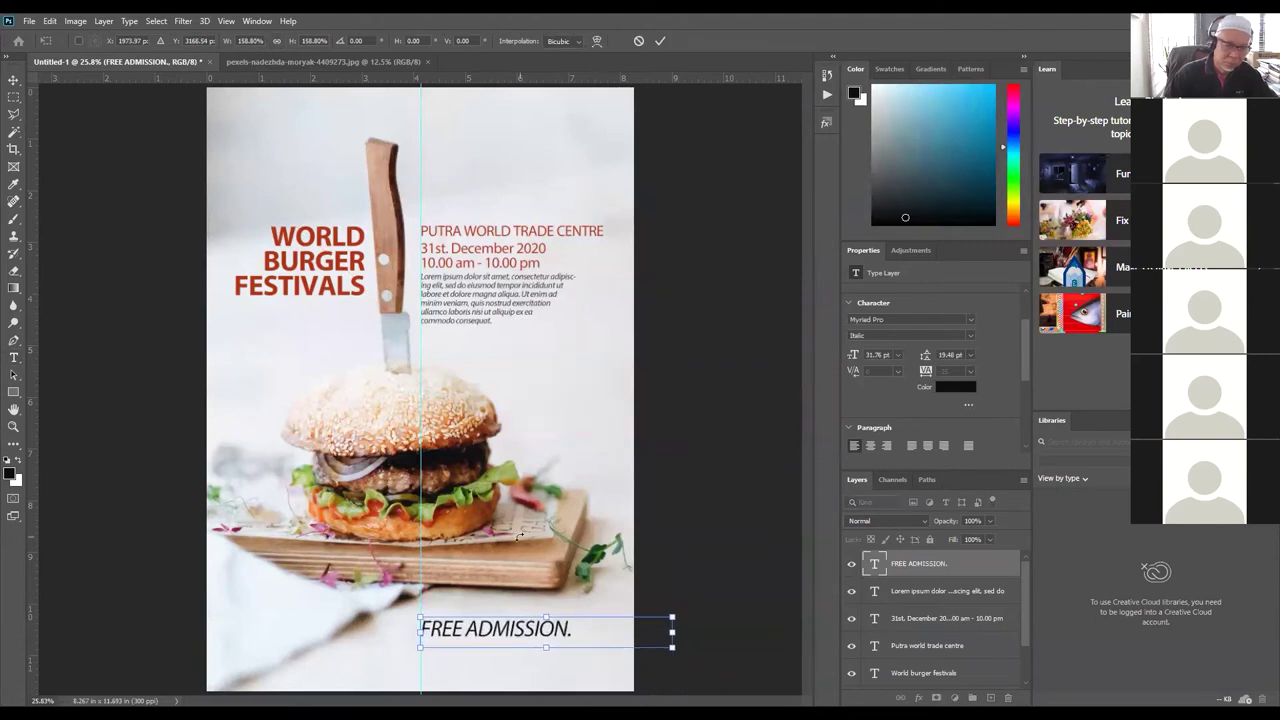
key("Return")
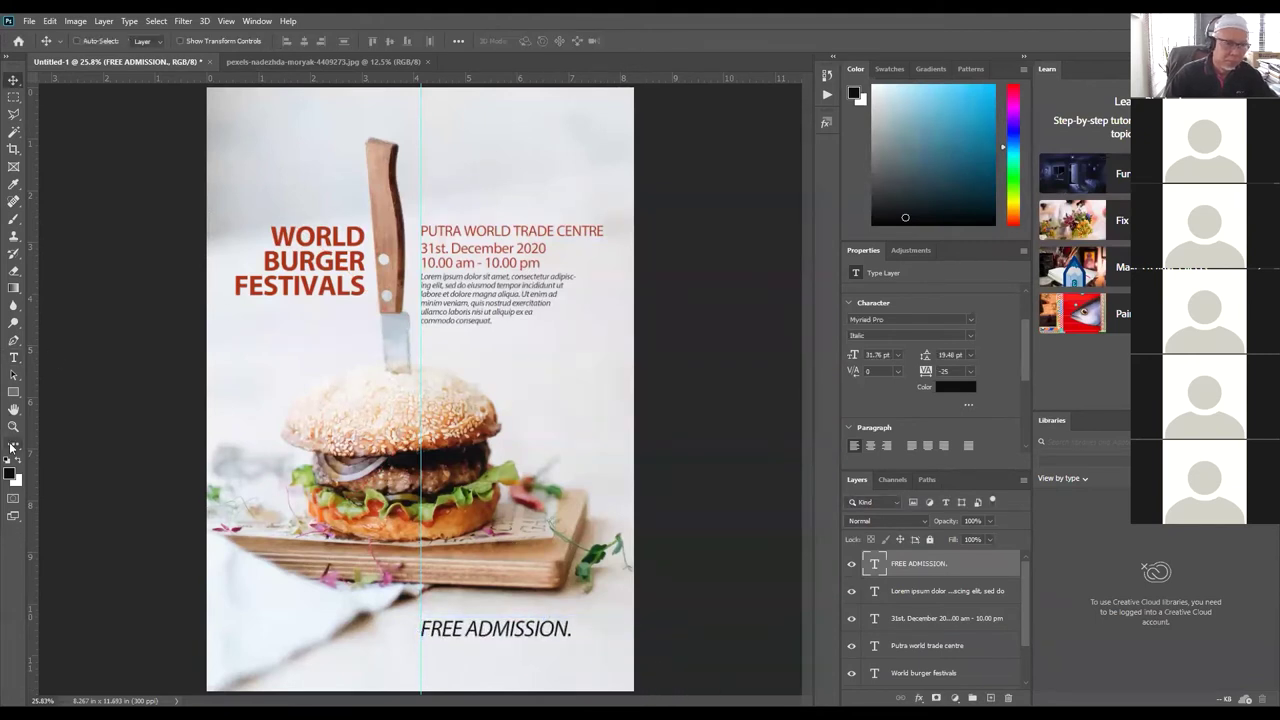
left_click(14, 358)
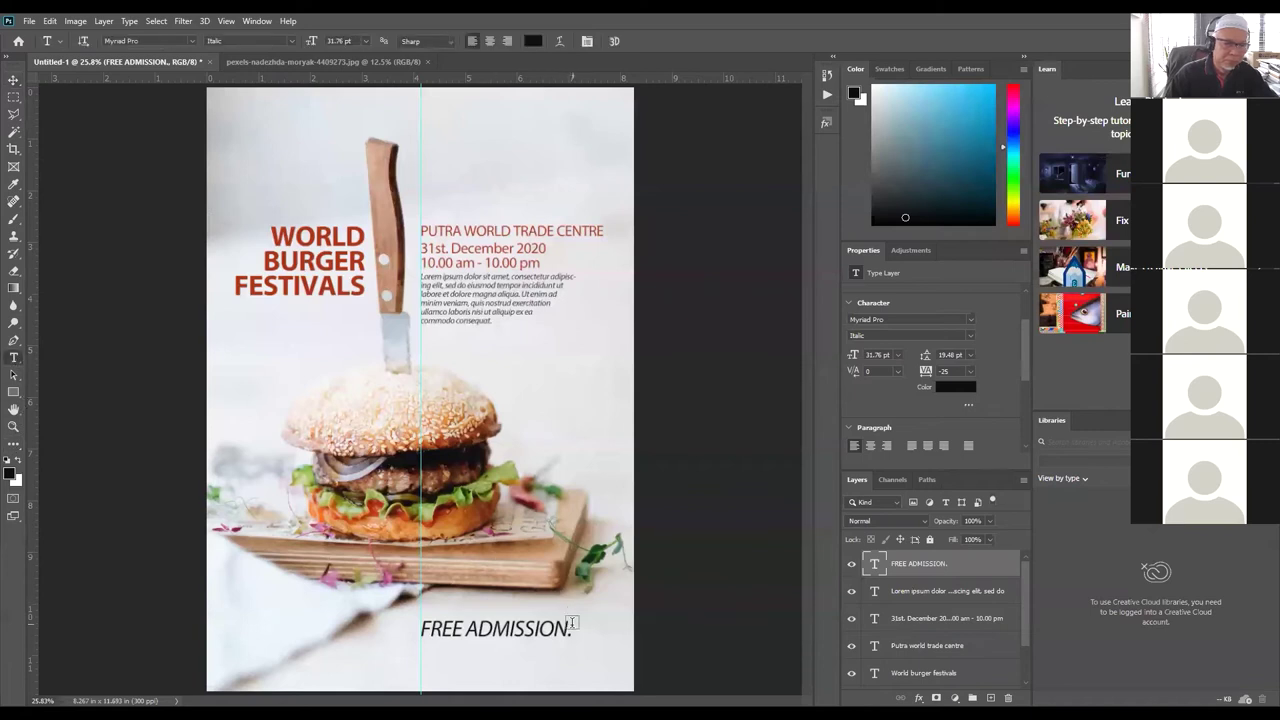
left_click(14, 79)
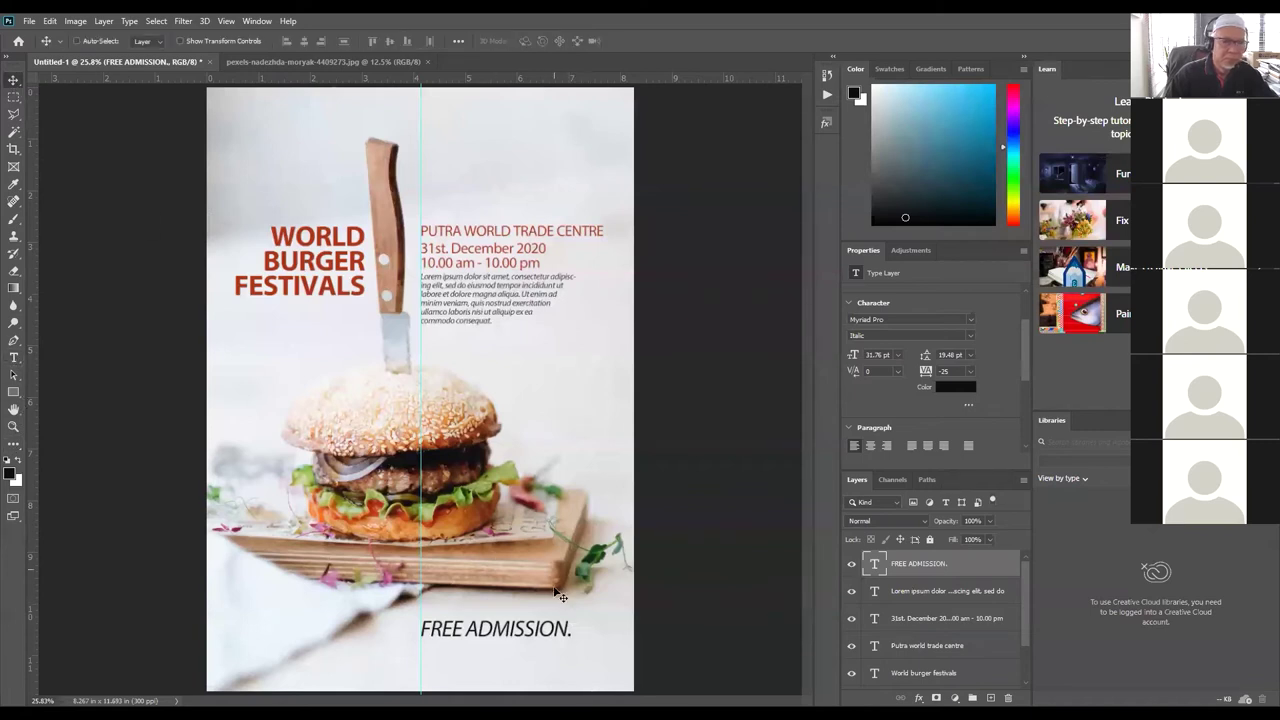